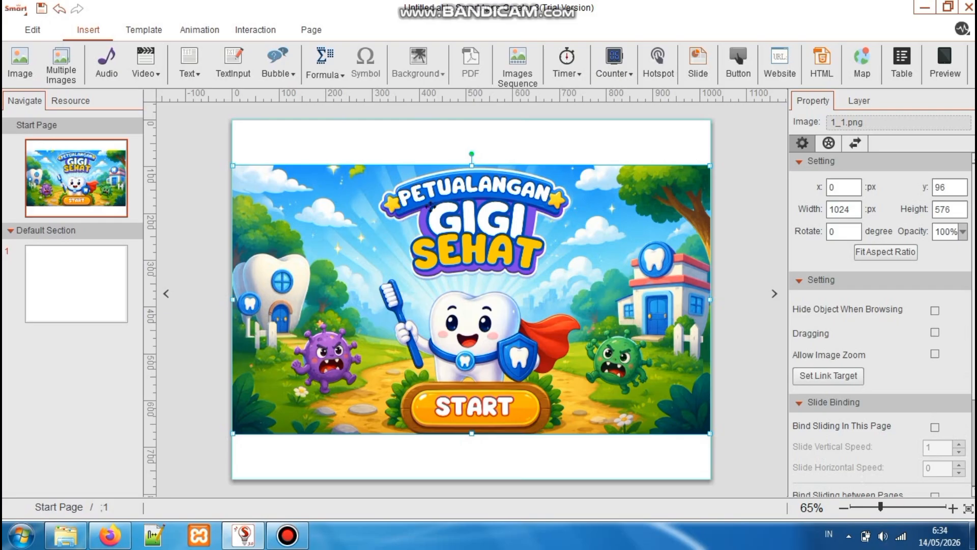
Stretch the start page image vertically to cover the whole page, at y 1 px and height 768 px
left_click_drag(470, 163, 472, 117)
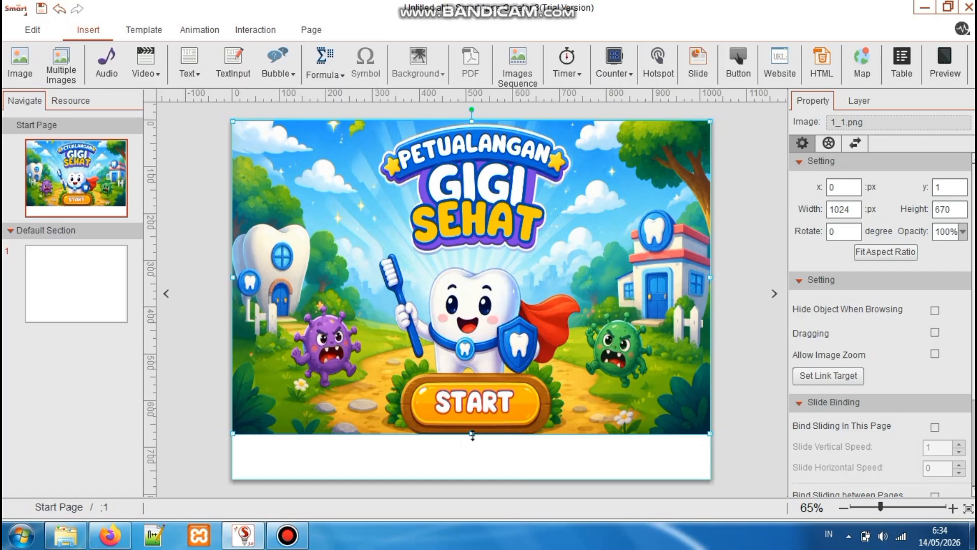
left_click_drag(472, 435, 473, 478)
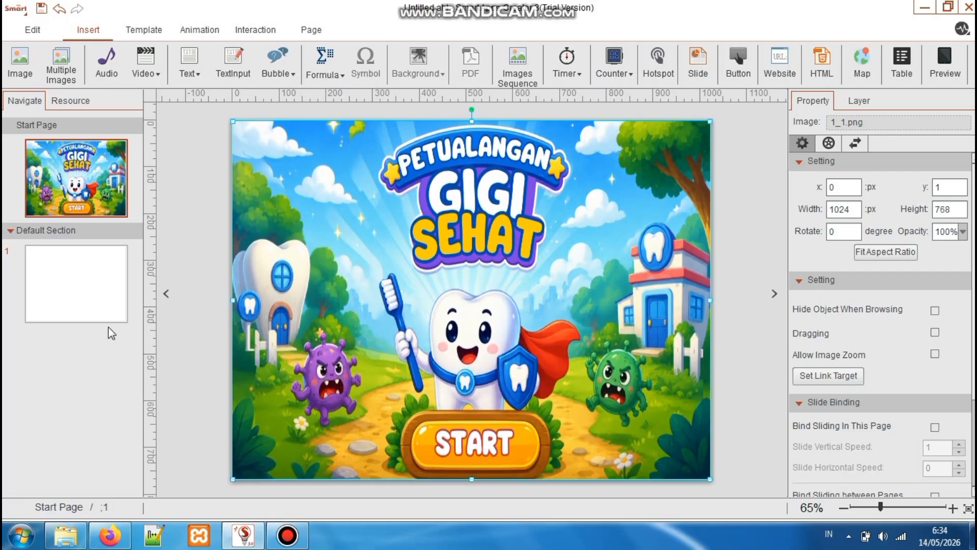
Set the background of page 1 to image 1 from the elemengigisehat folder
left_click(83, 304)
left_click(428, 73)
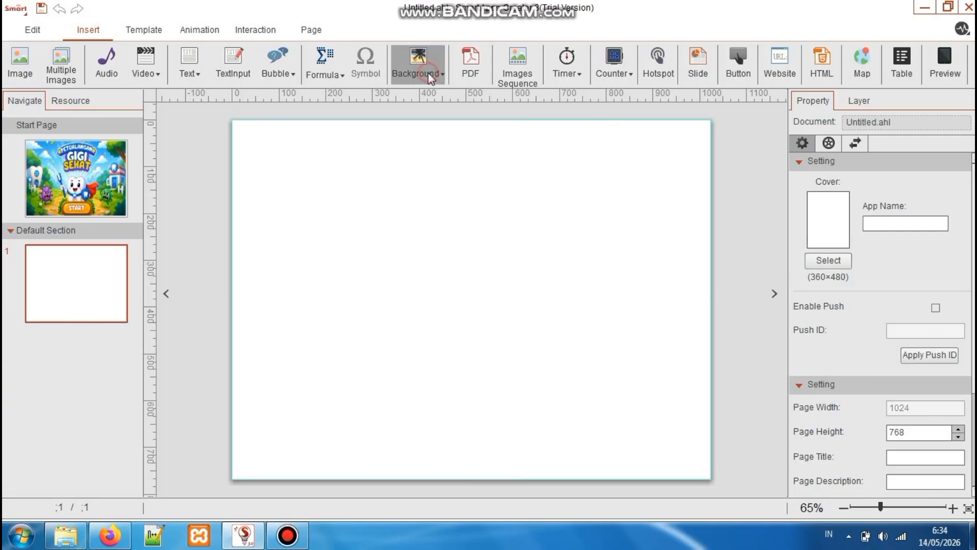
left_click(442, 95)
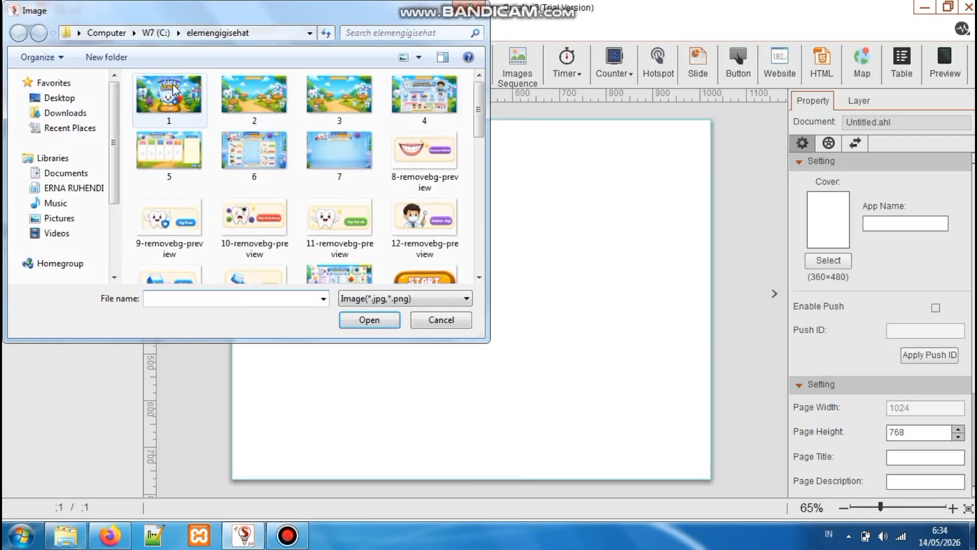
left_click(175, 91)
left_click(377, 320)
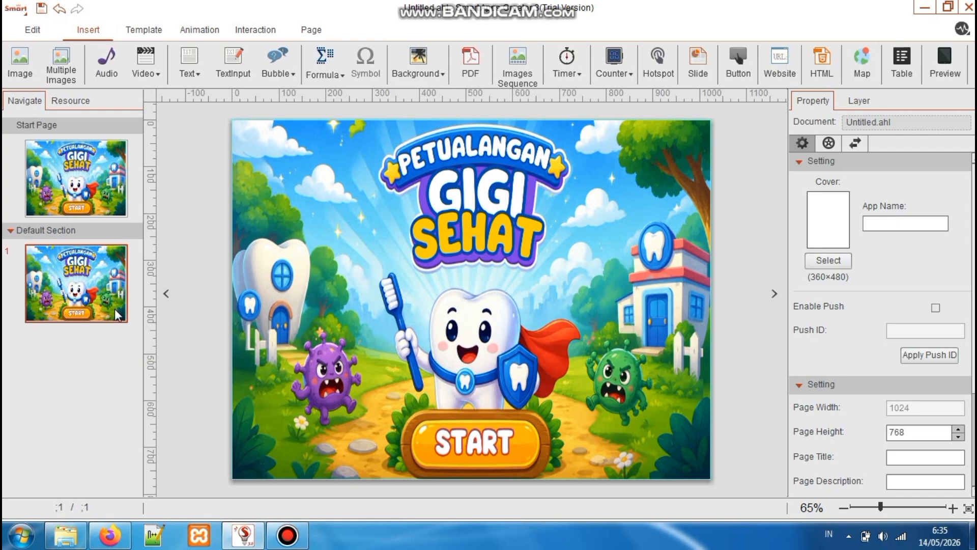
Duplicate page 1 as page 2 and replace the copy's background with image 2
key("ctrl+v")
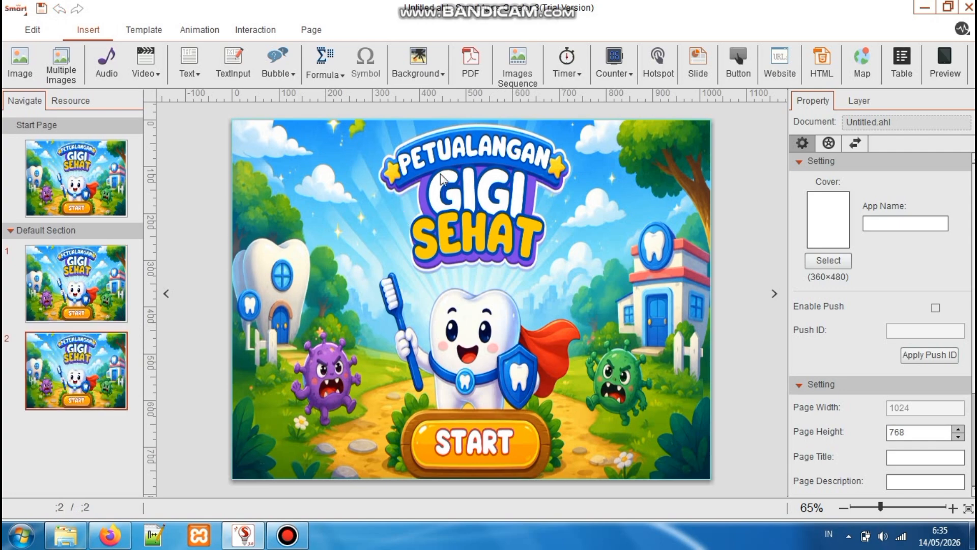
left_click(442, 74)
left_click(446, 93)
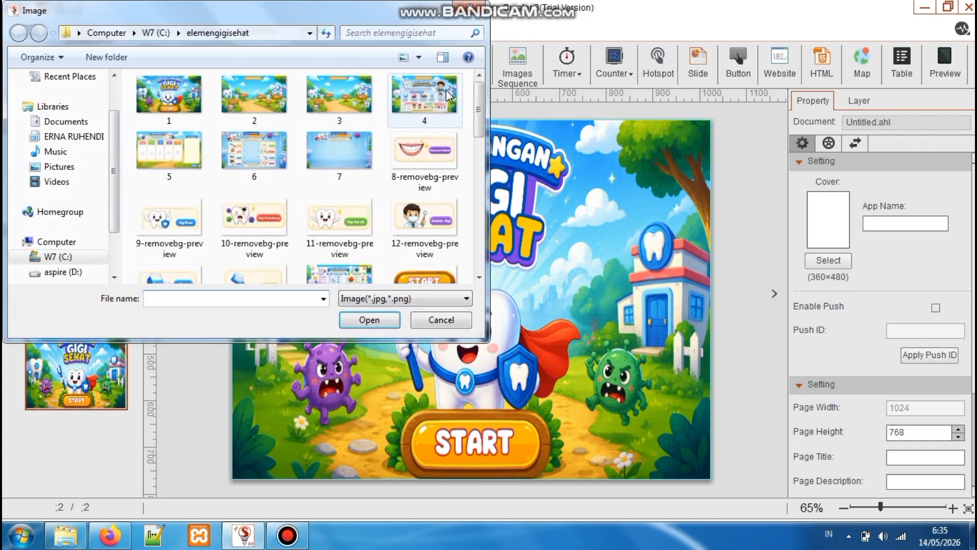
left_click(260, 109)
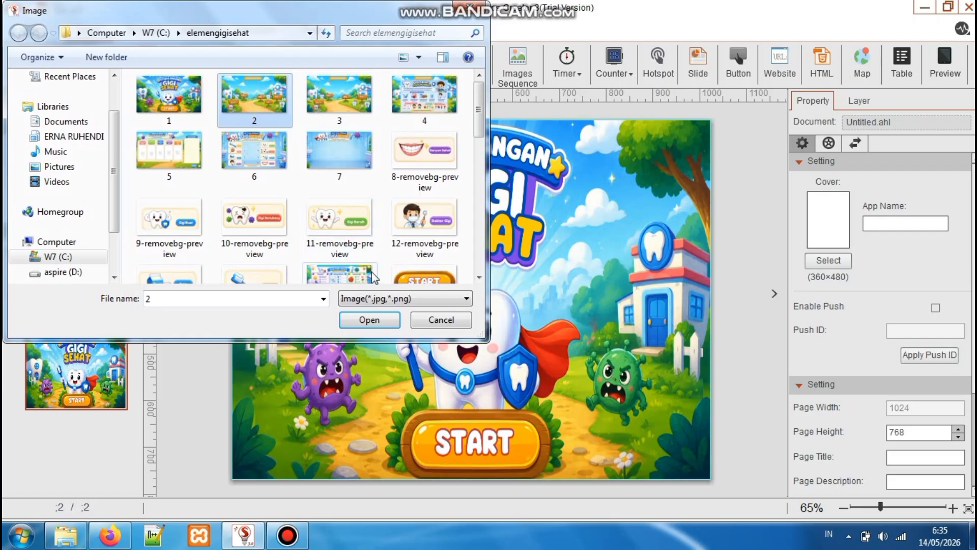
left_click(369, 320)
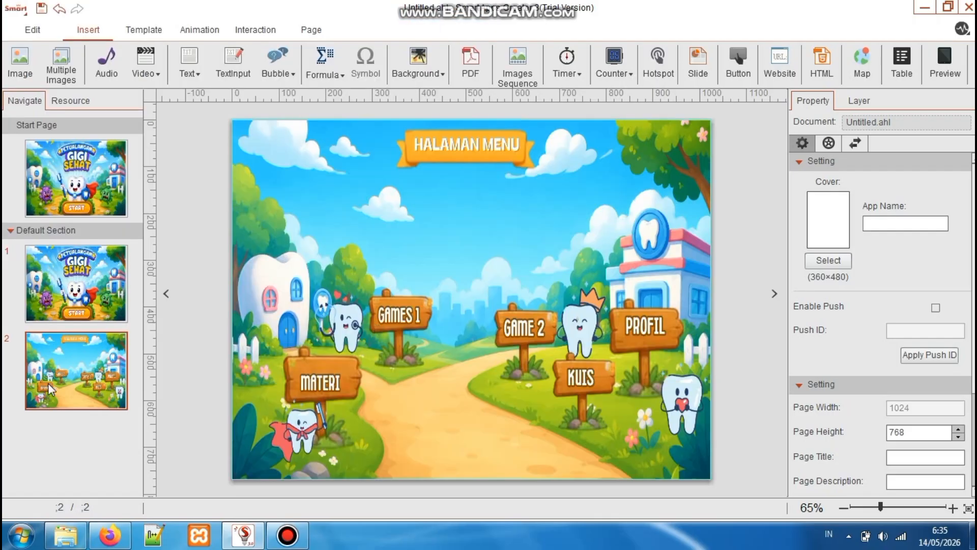
Duplicate page 2 as page 3 and replace the copy's background with image 4
key("ctrl+v")
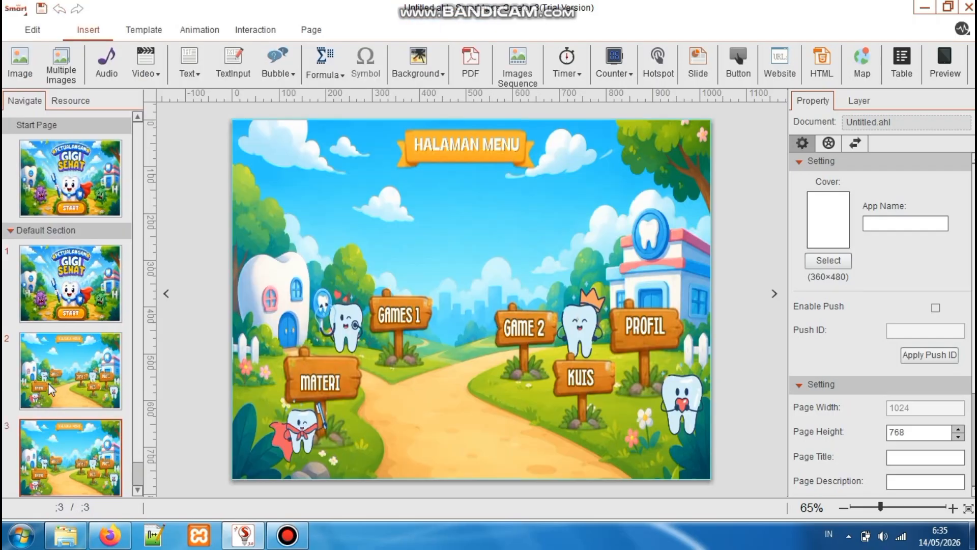
left_click(440, 75)
left_click(446, 92)
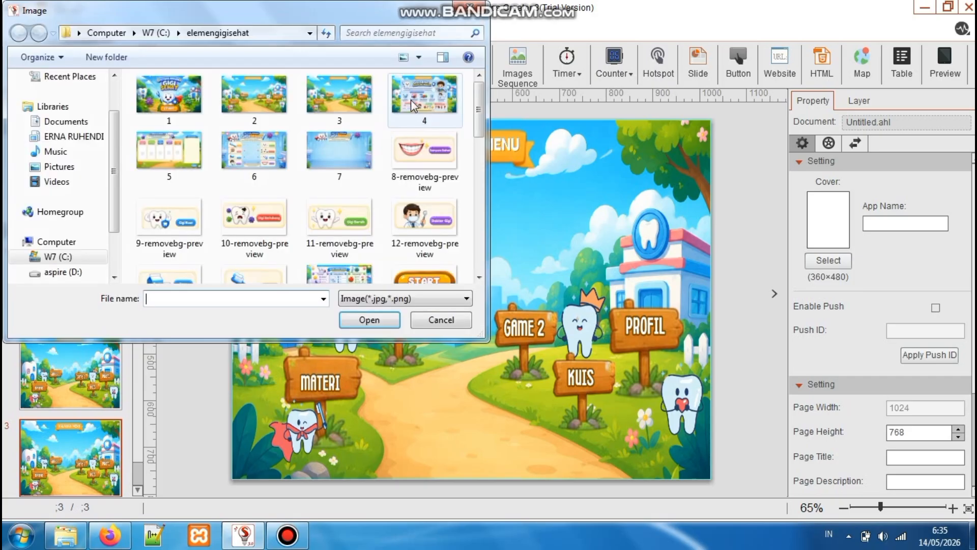
left_click(416, 98)
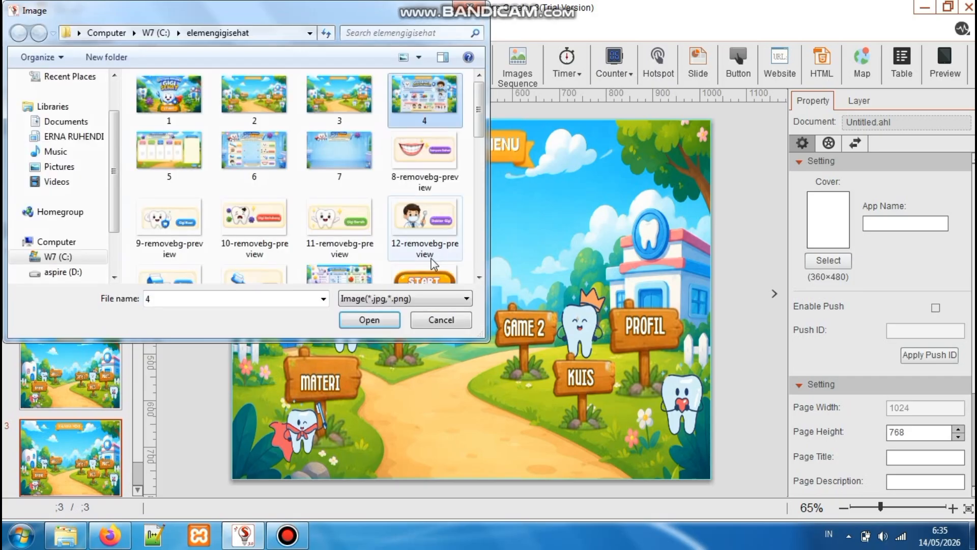
left_click(369, 319)
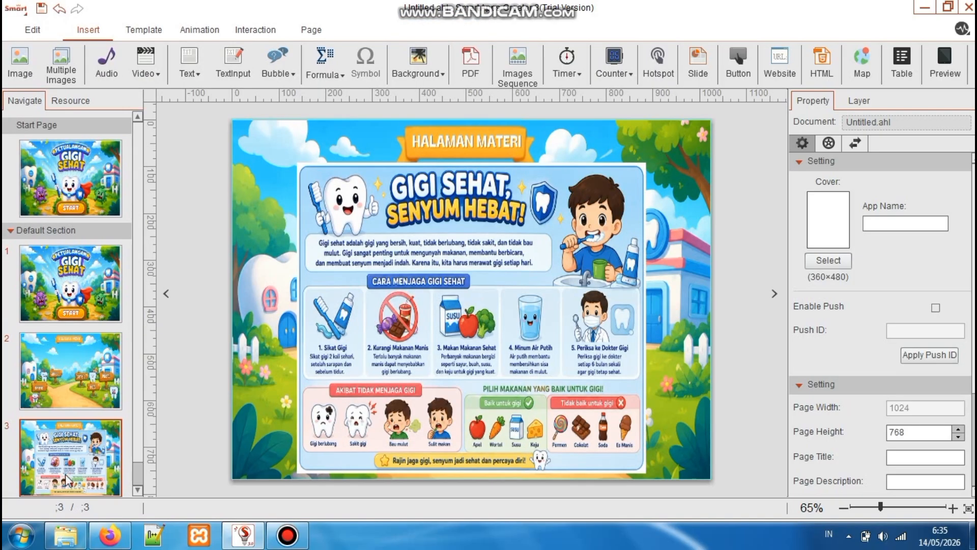
Duplicate page 3 as page 4 and replace the copy's background with image 5
left_click(125, 477)
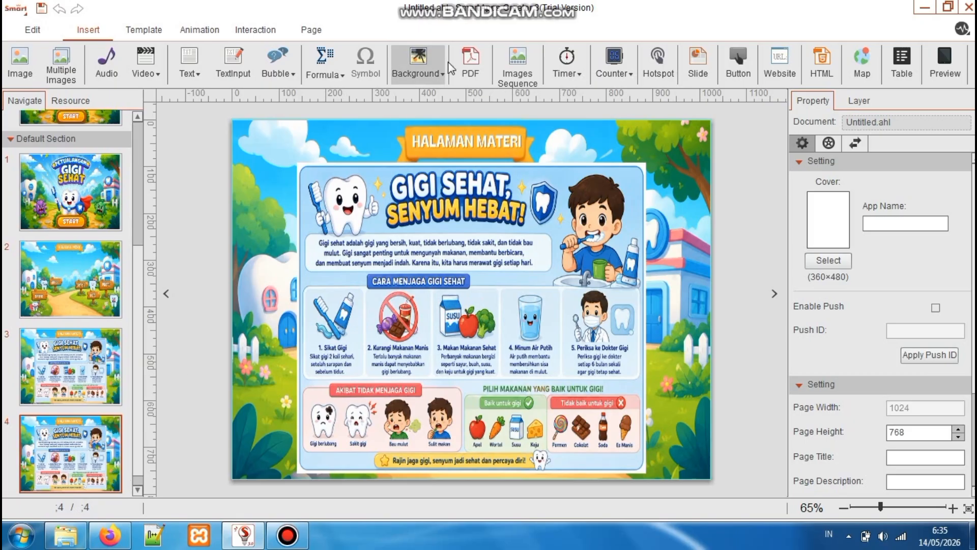
left_click(442, 78)
left_click(447, 89)
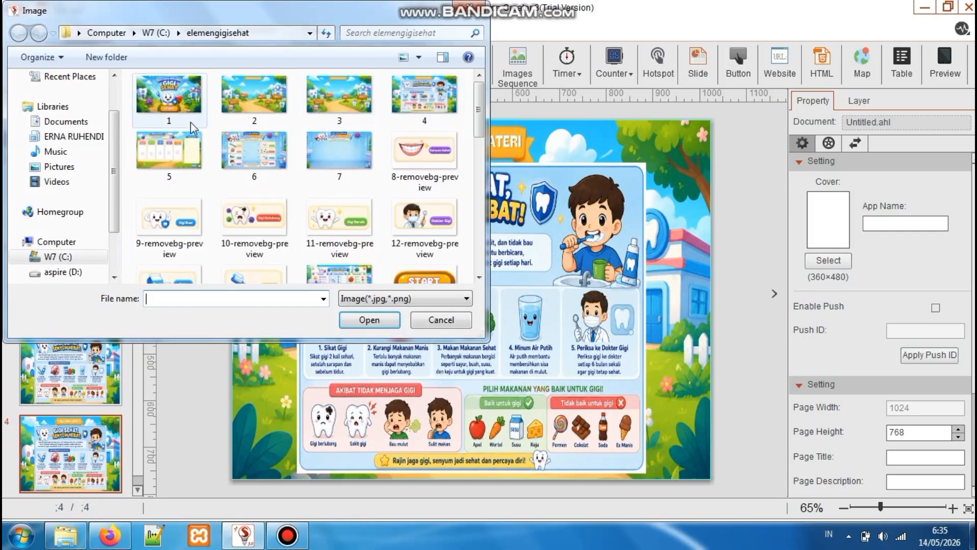
left_click(177, 162)
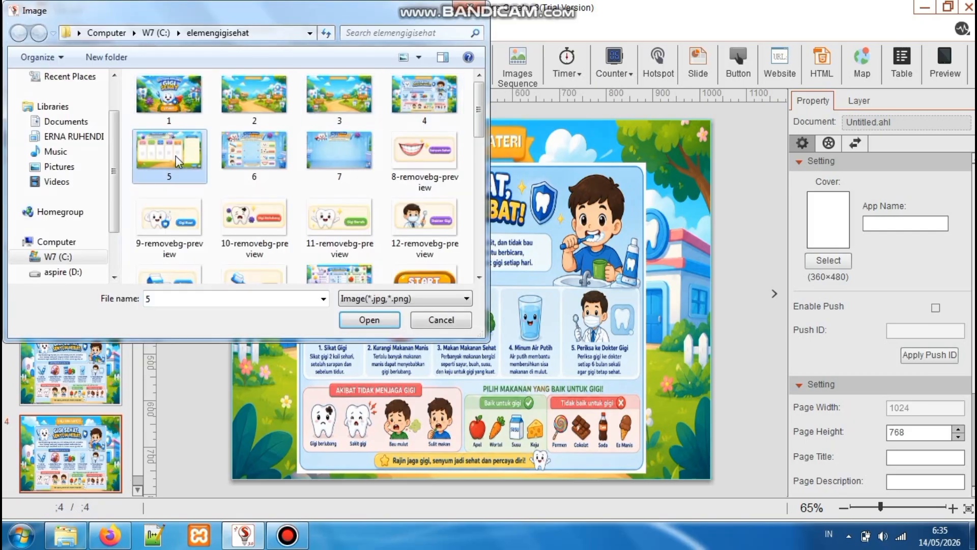
left_click(365, 321)
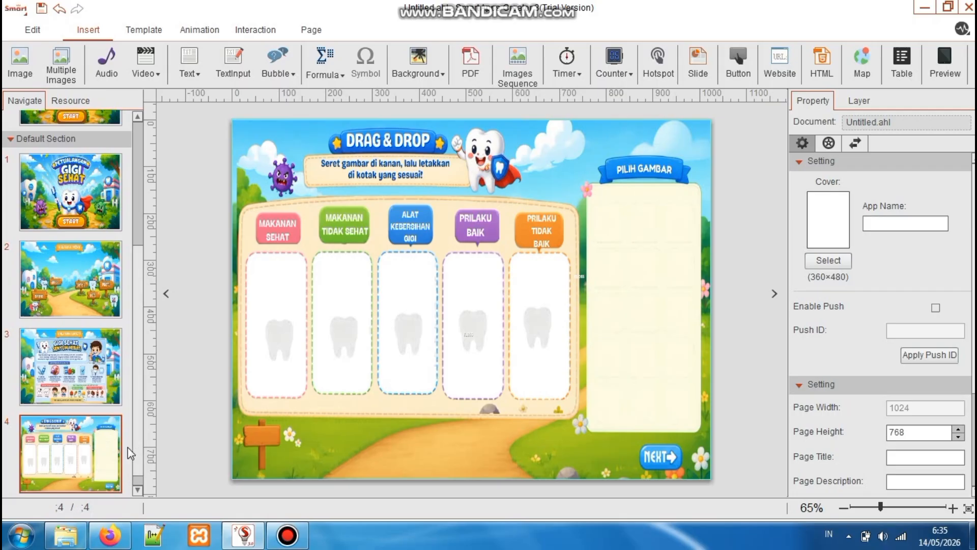
Duplicate page 4 as page 5 and replace the copy's background with image 7
scroll(139, 482, "down", 1)
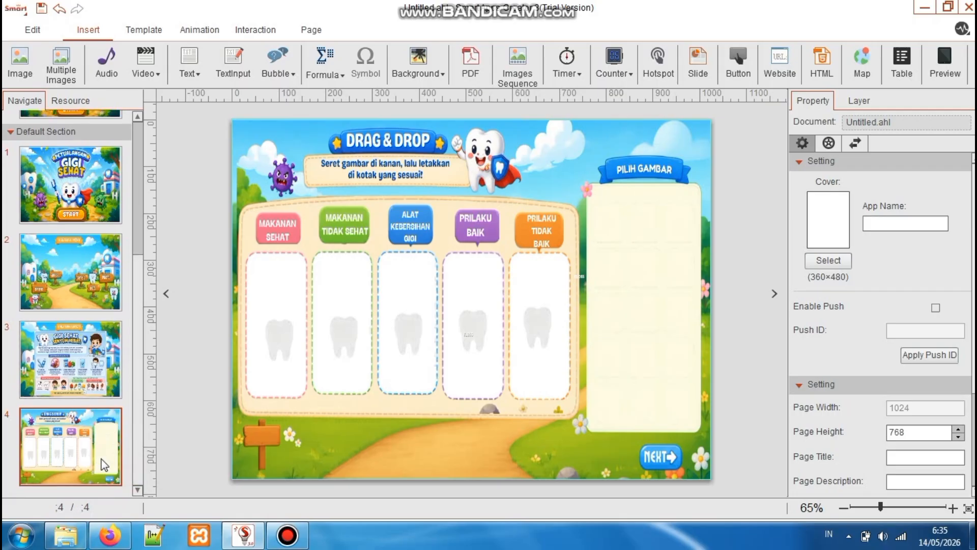
key("ctrl+v")
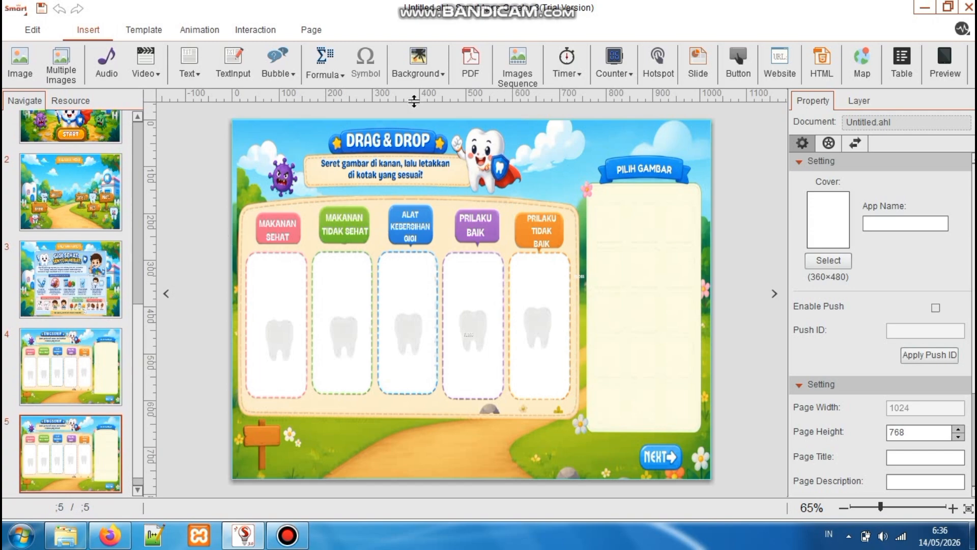
left_click(419, 61)
left_click(453, 108)
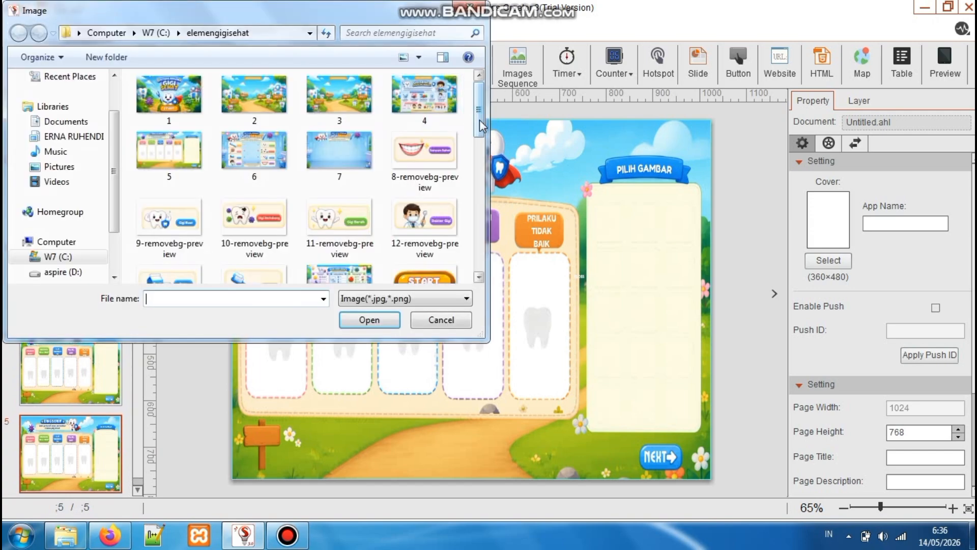
left_click(348, 154)
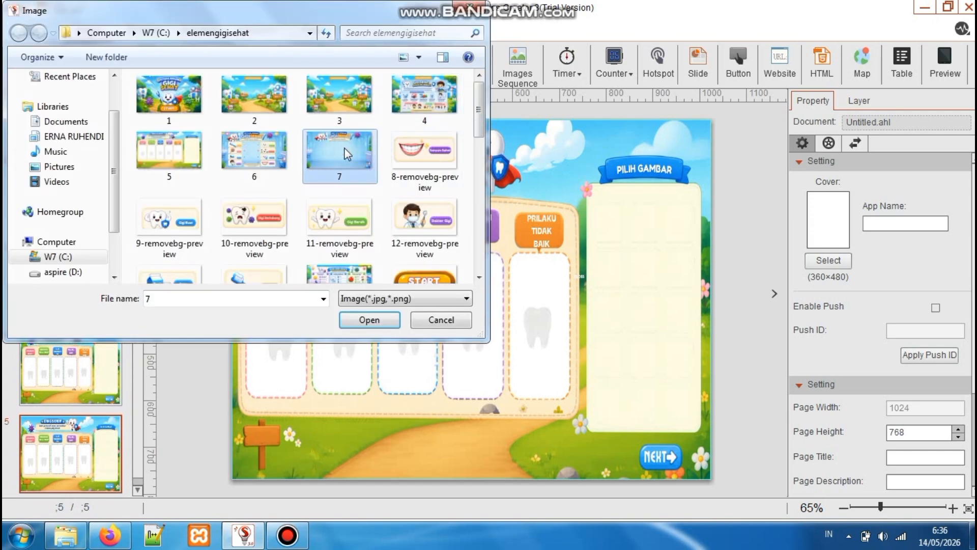
left_click(382, 319)
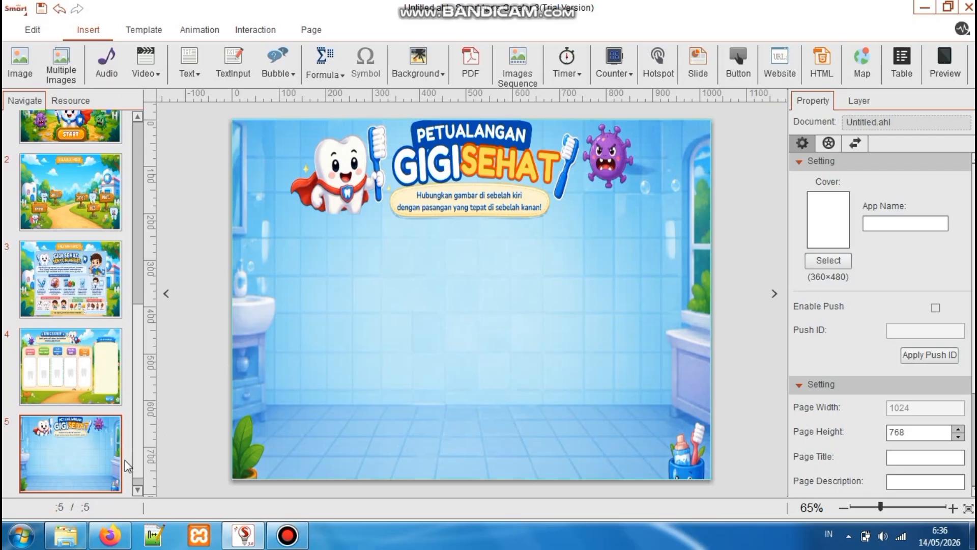
Duplicate page 5 as page 6 and replace the copy's background with image 17
key("ctrl+v")
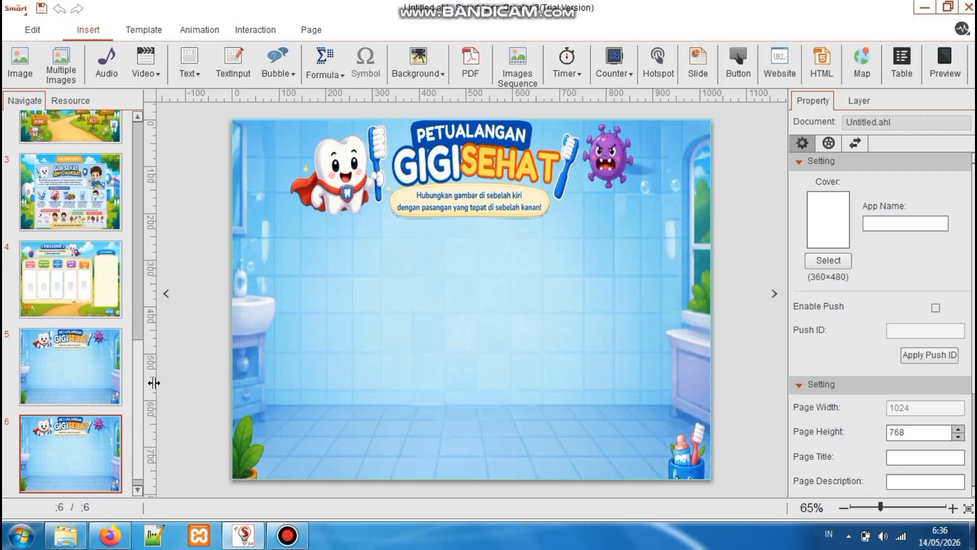
left_click(439, 81)
left_click(443, 94)
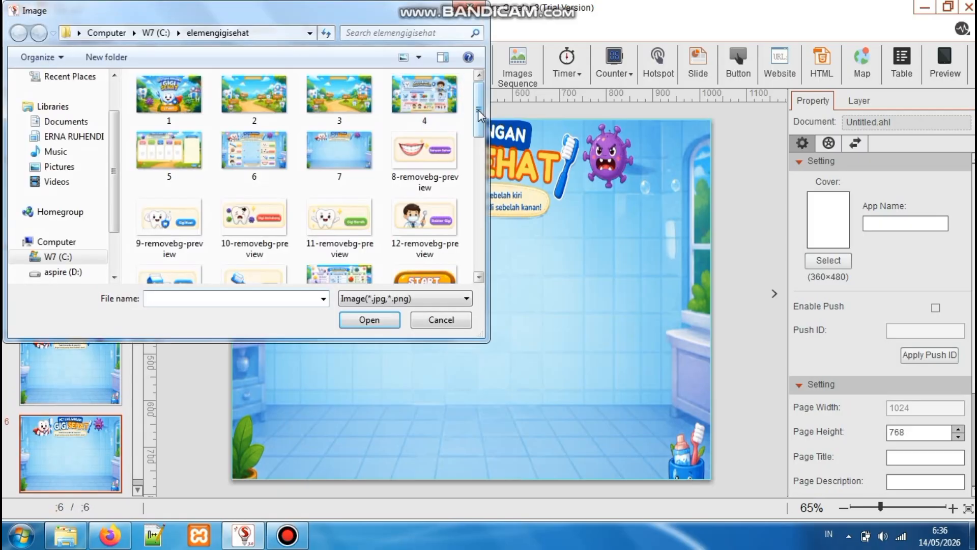
left_click_drag(477, 109, 481, 136)
left_click(181, 259)
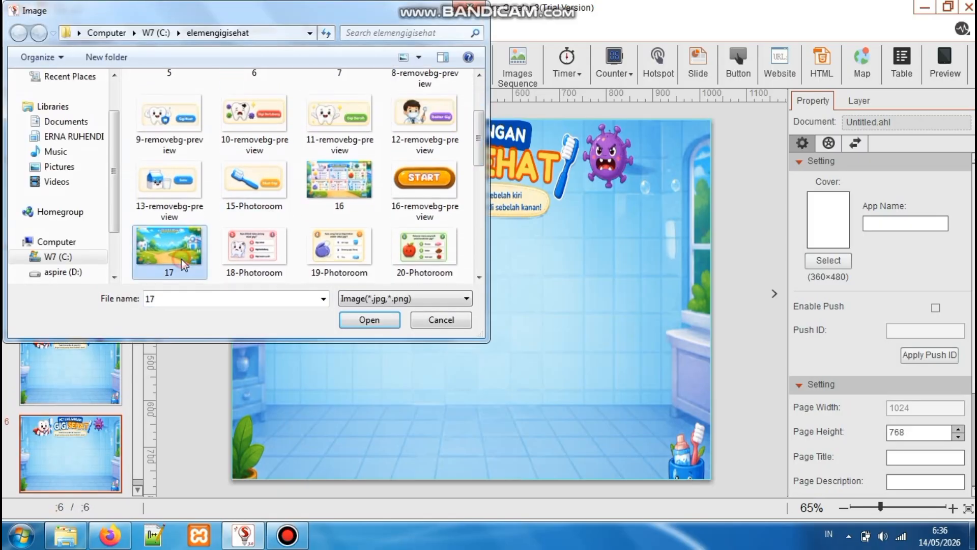
left_click(368, 321)
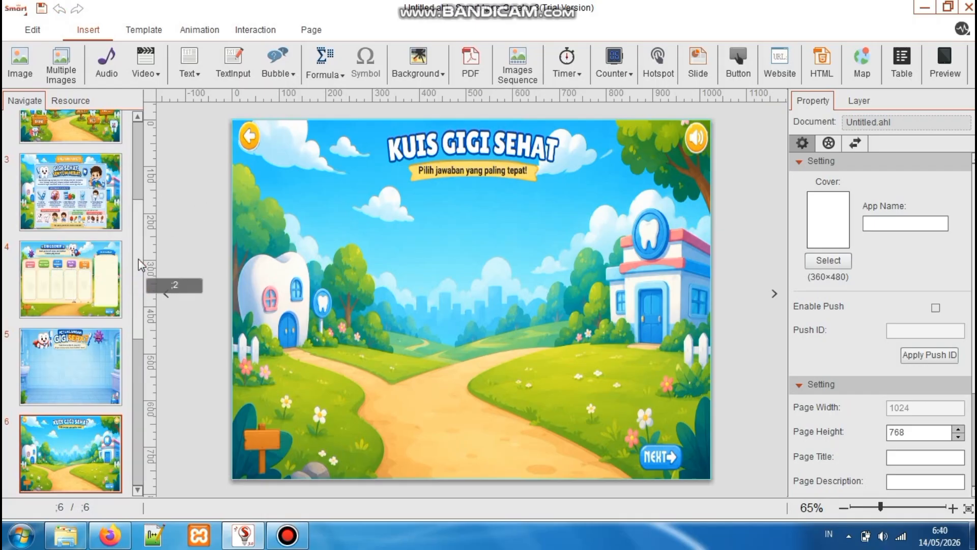
On page 4, insert a rectangular hotspot and resize it to about 130 by 137 px over the upper part of the Prilaku Baik box
scroll(97, 329, "up", 5)
left_click(87, 423)
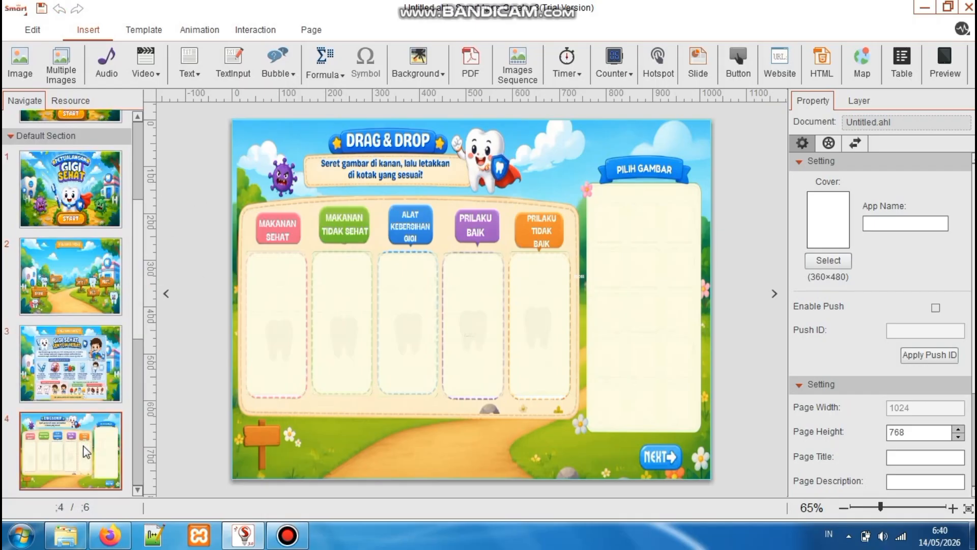
left_click(661, 75)
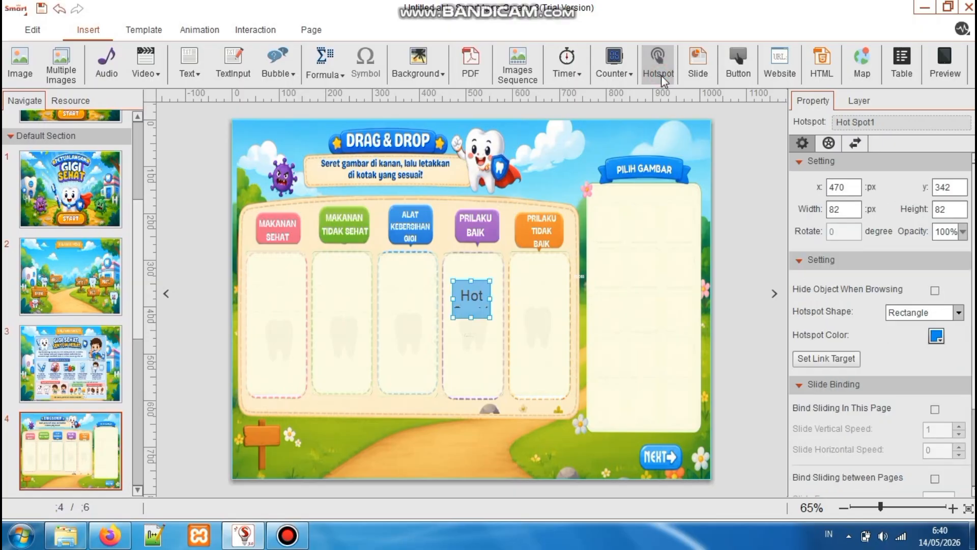
left_click_drag(491, 300, 470, 251)
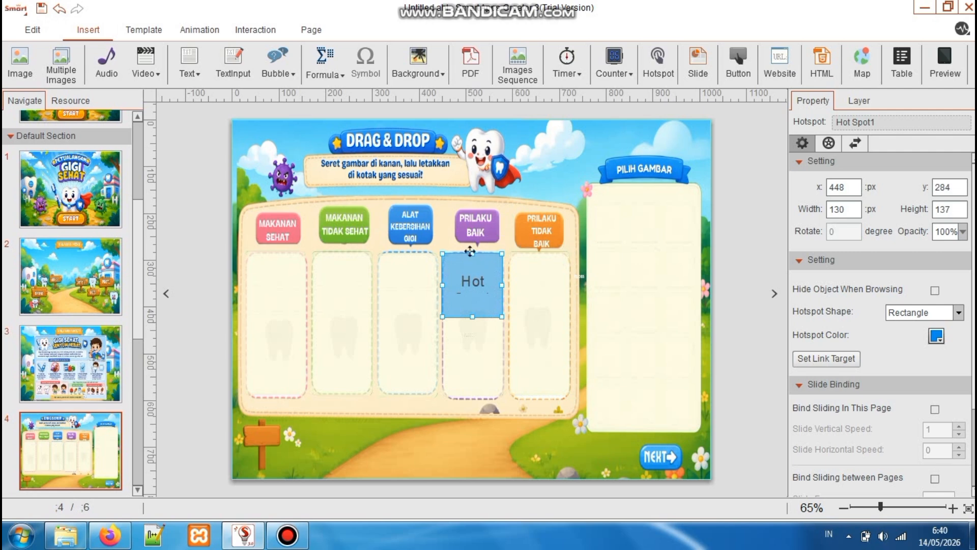
Lengthen the hotspot to about 316 px and place copies of it so that each of the five category boxes is covered
left_click_drag(472, 318, 337, 330)
key("ctrl+v")
key("ctrl+v")
left_click_drag(290, 365, 408, 337)
key("ctrl+v")
left_click_drag(288, 356, 473, 334)
key("ctrl+v")
left_click_drag(298, 375, 539, 353)
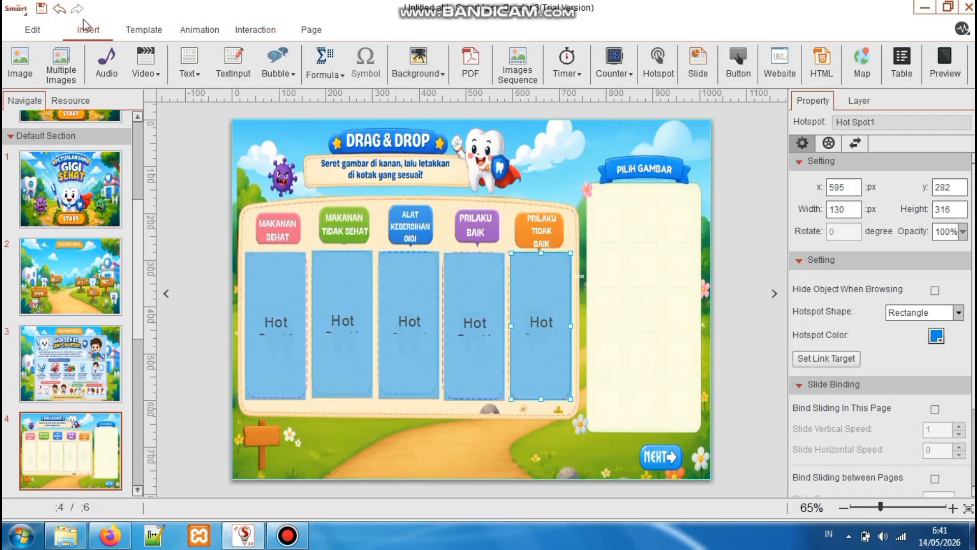
Insert the apel image on the drag-and-drop page
left_click(20, 62)
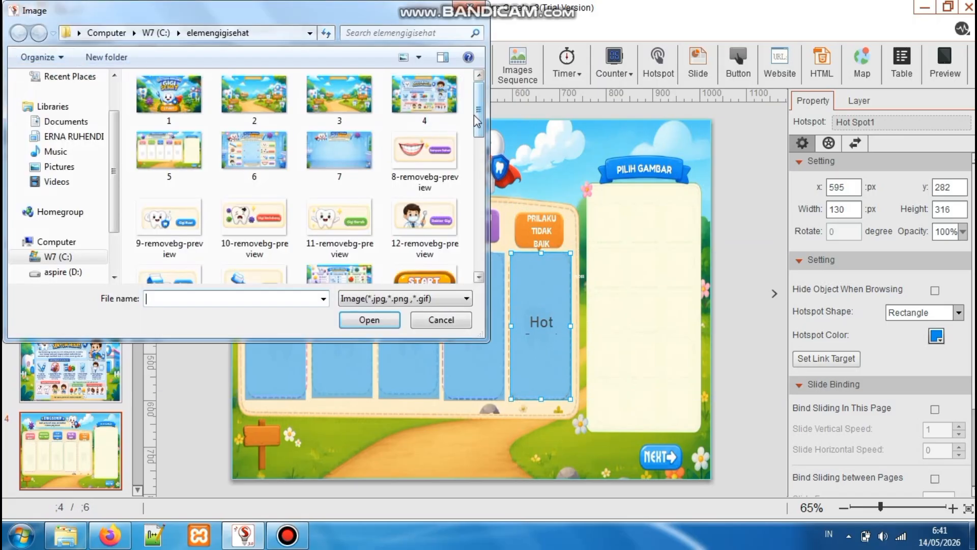
left_click_drag(476, 121, 479, 183)
left_click(438, 144)
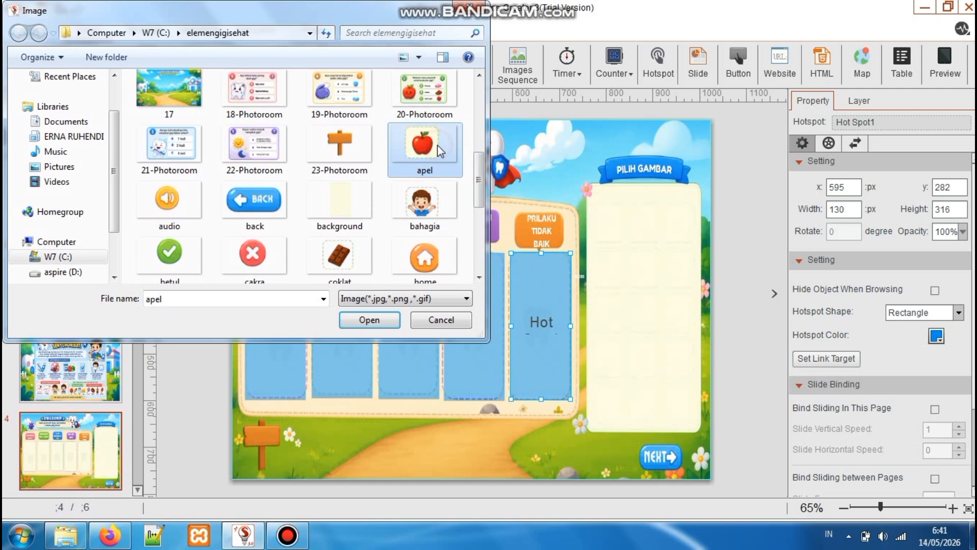
left_click(383, 325)
Insert the coklat image on the drag-and-drop page
left_click(20, 62)
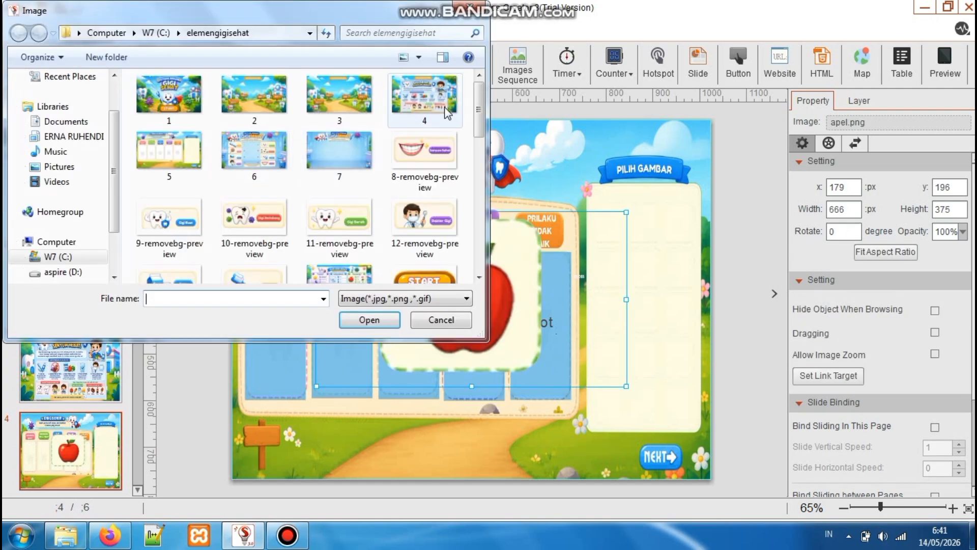
left_click_drag(478, 110, 482, 215)
left_click(327, 162)
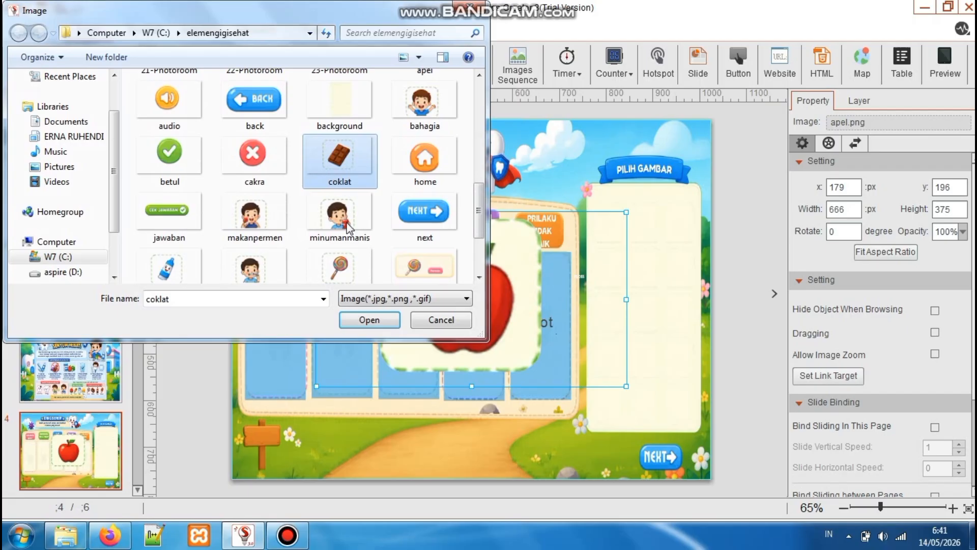
left_click(375, 320)
Insert the bahagia image from the elemengigisehat folder on the drag-and-drop page
left_click(17, 57)
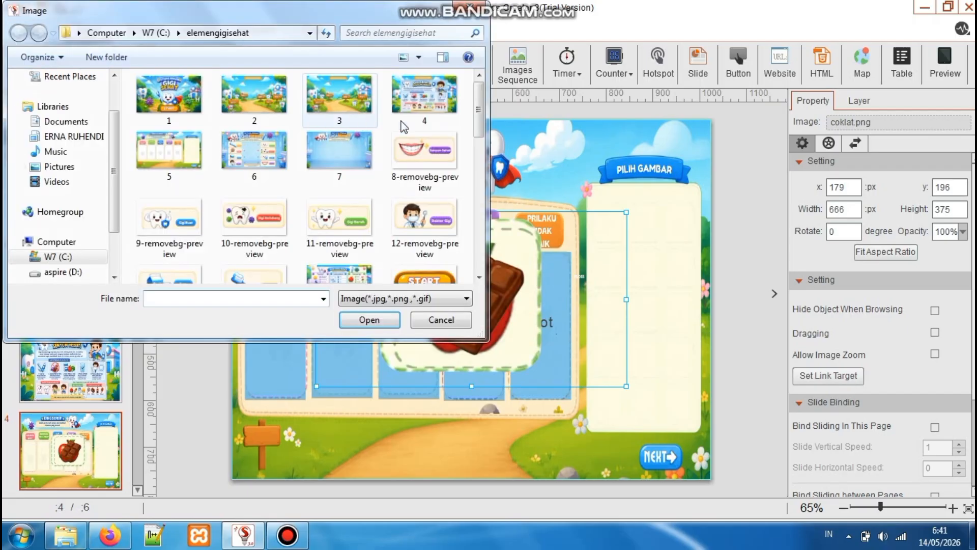
left_click(510, 129)
left_click_drag(481, 127, 488, 187)
scroll(482, 182, "down", 3)
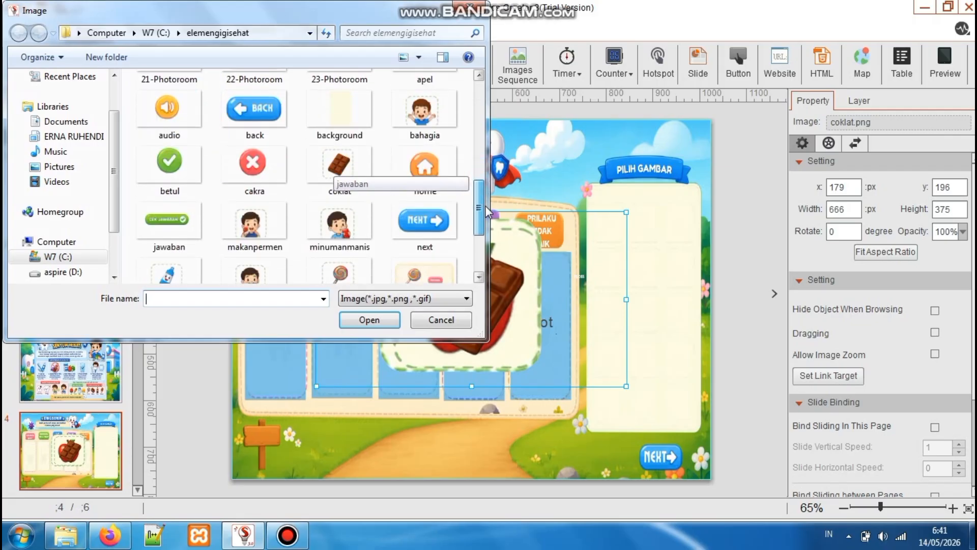
left_click(429, 94)
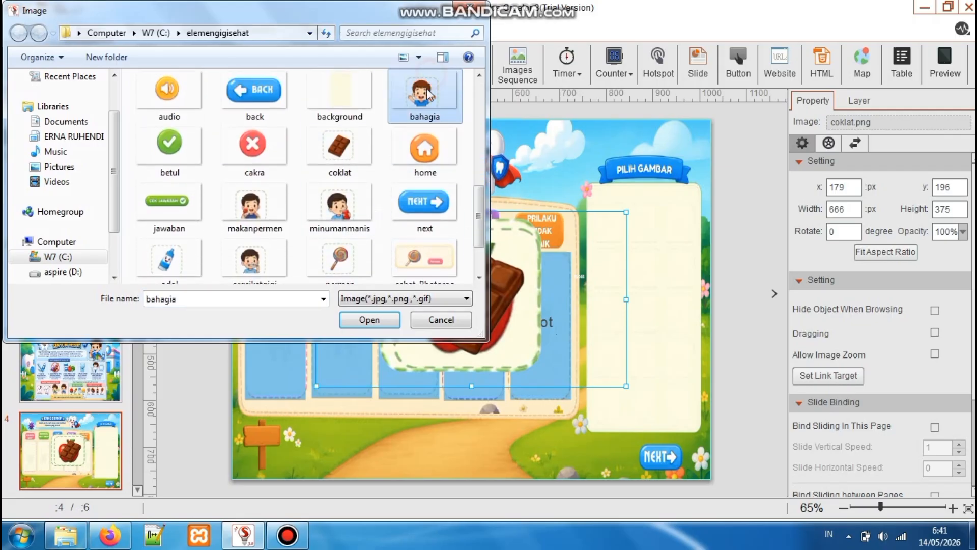
left_click(368, 321)
Insert the makanpermen image on the drag-and-drop page
left_click(22, 66)
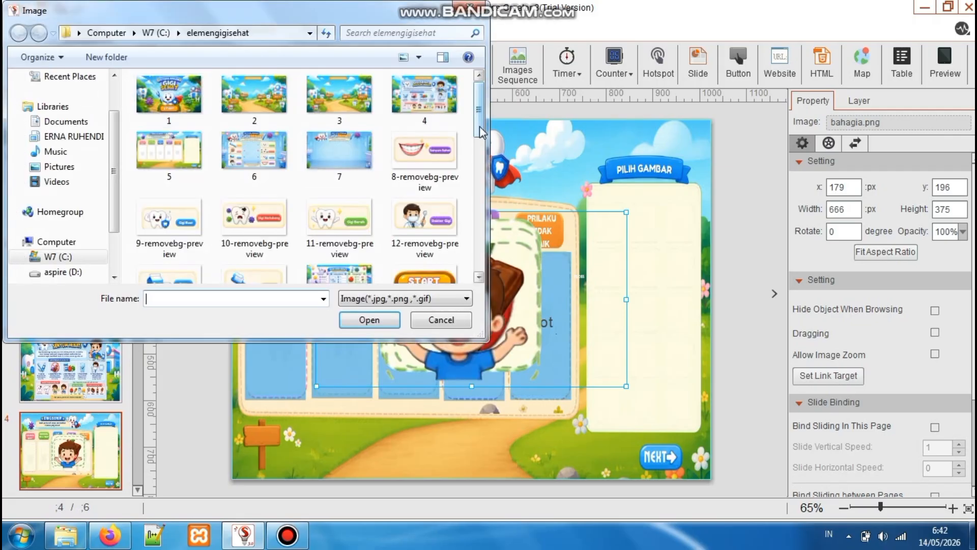
left_click_drag(481, 131, 492, 206)
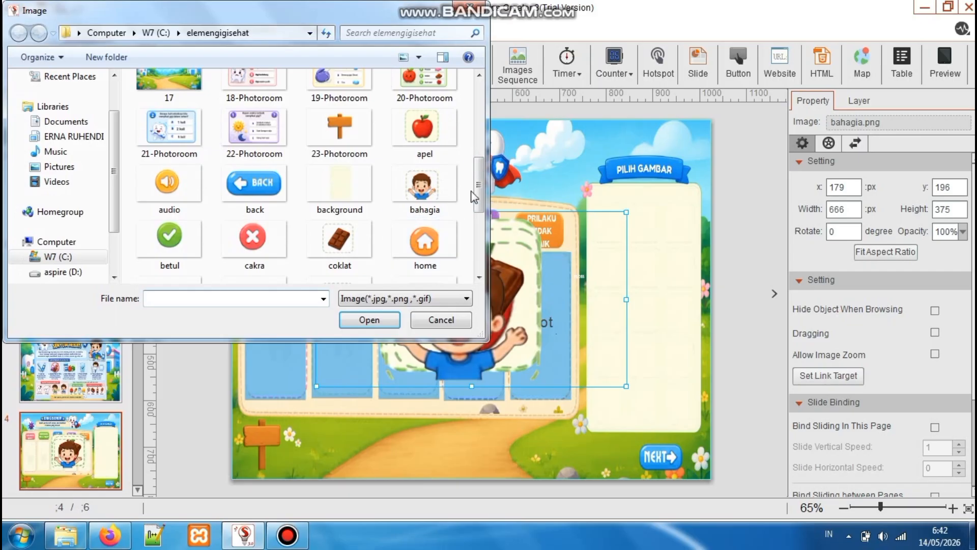
scroll(473, 196, "down", 1)
left_click(257, 257)
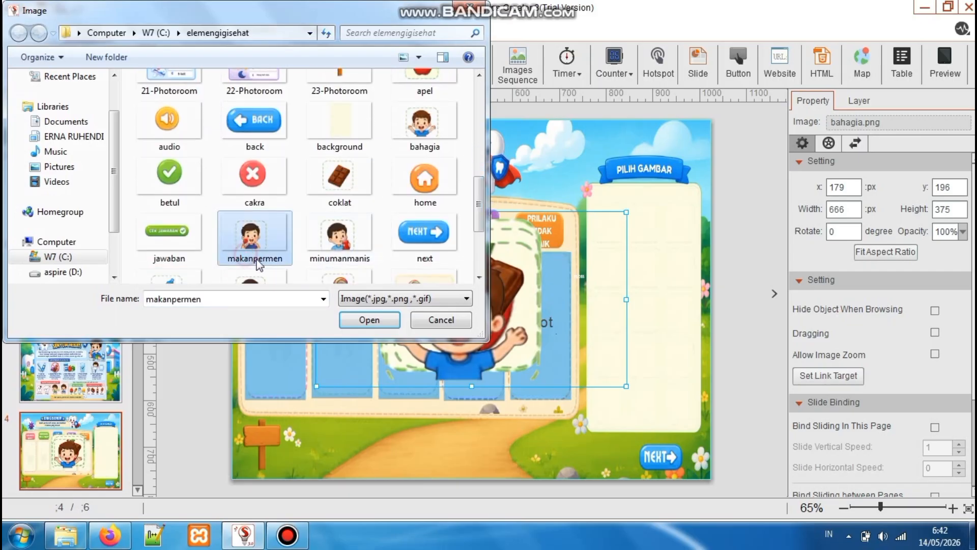
left_click(369, 321)
Insert the minumanmanis image on the drag-and-drop page
left_click(22, 66)
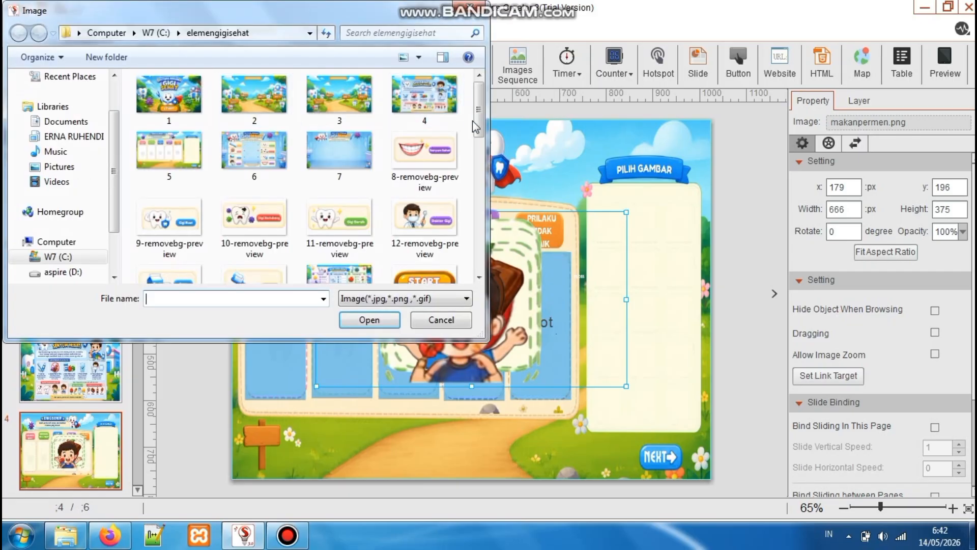
left_click_drag(476, 127, 478, 214)
left_click(339, 261)
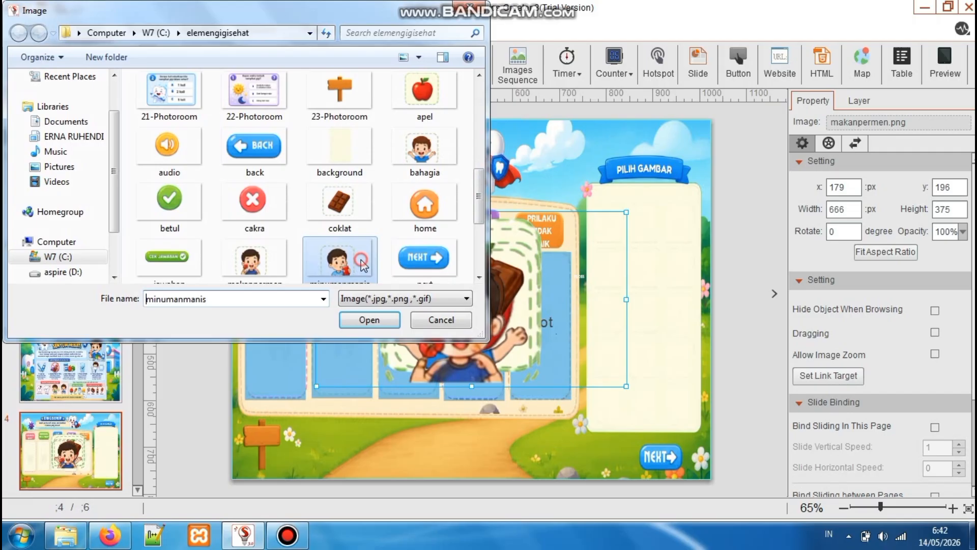
left_click(393, 324)
Insert the odol image on the drag-and-drop page
left_click(21, 66)
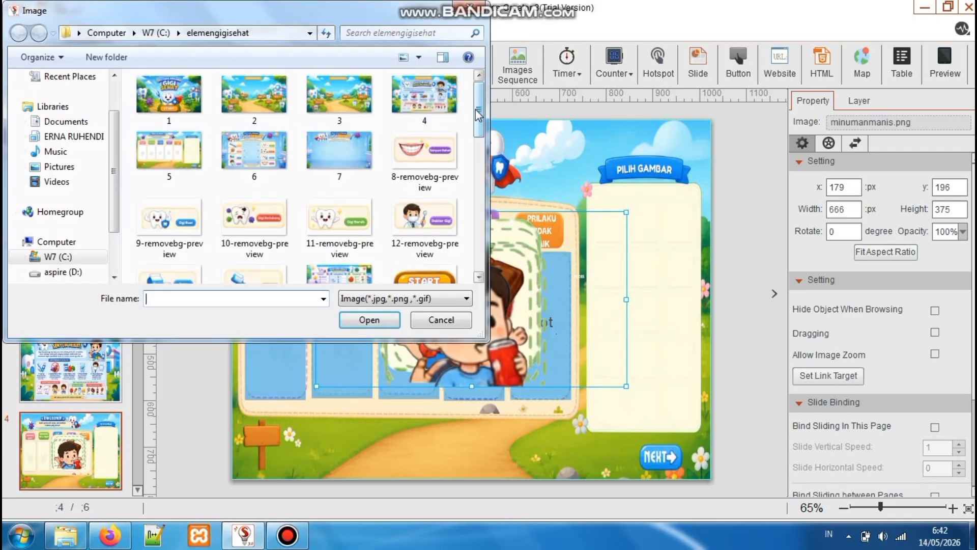
left_click_drag(478, 115, 487, 213)
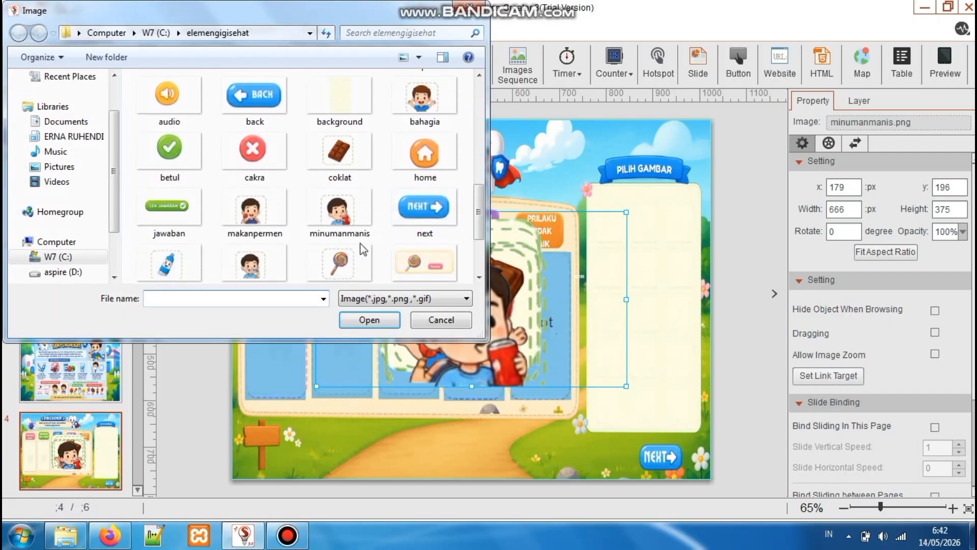
left_click(168, 262)
left_click(369, 320)
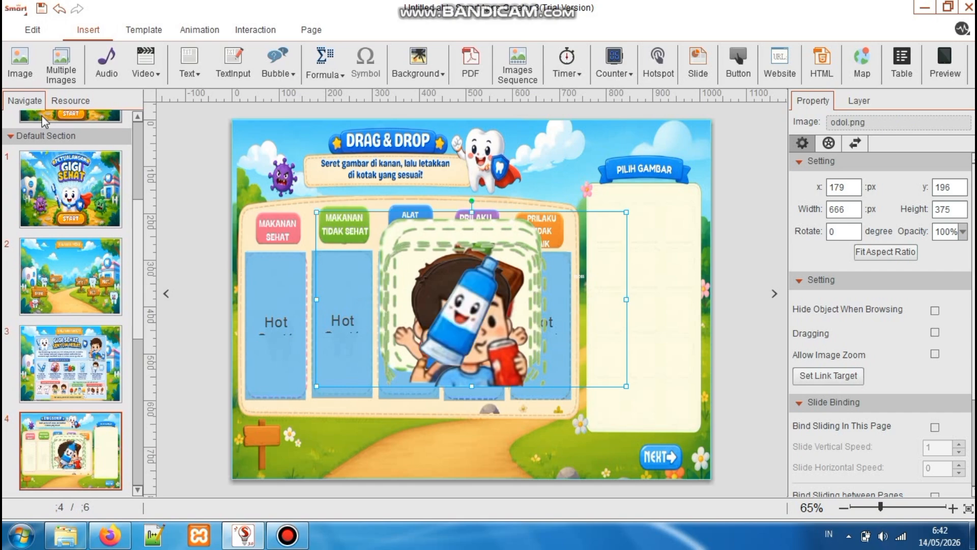
Insert the orgsikatgigi image on the drag-and-drop page
left_click(21, 59)
left_click_drag(478, 115, 493, 251)
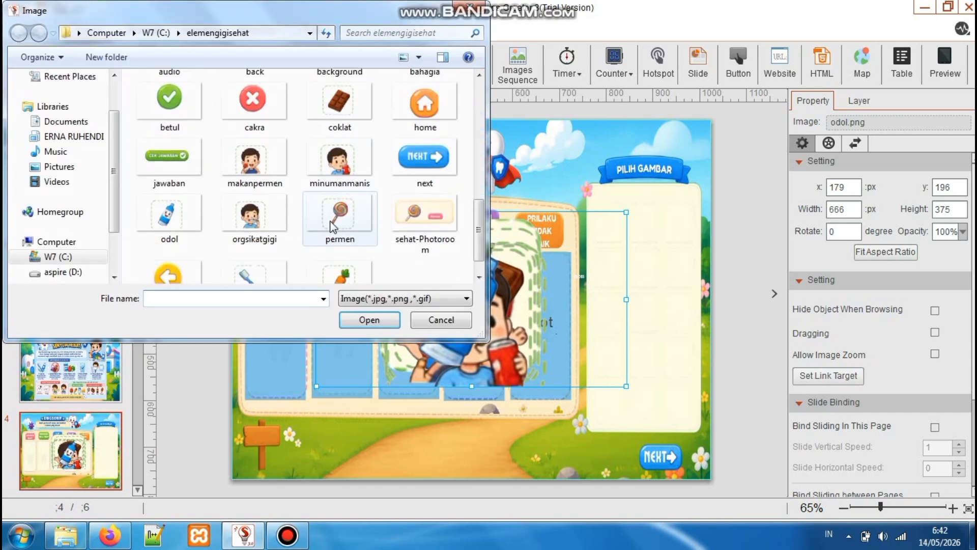
left_click(250, 236)
left_click(370, 320)
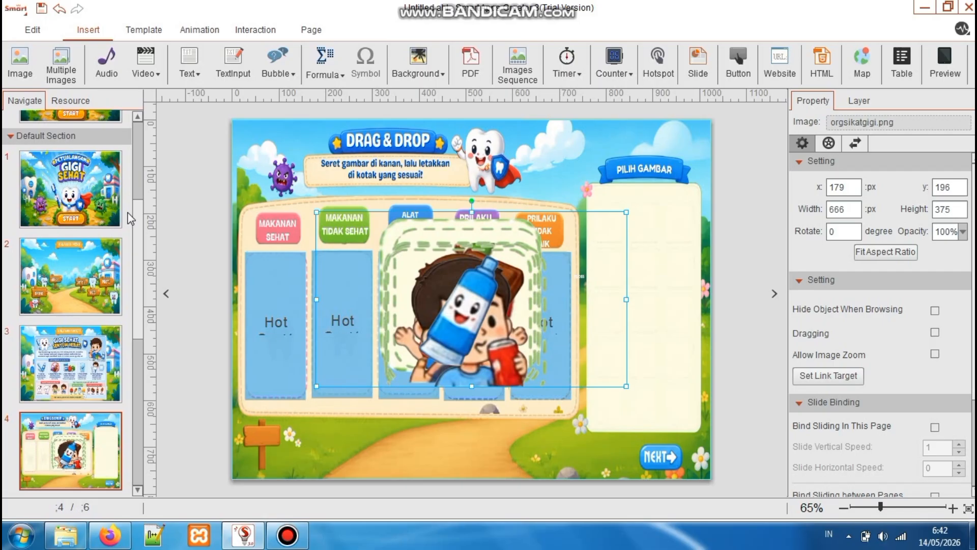
Insert the permen image on the drag-and-drop page
left_click(22, 60)
left_click_drag(482, 123, 496, 228)
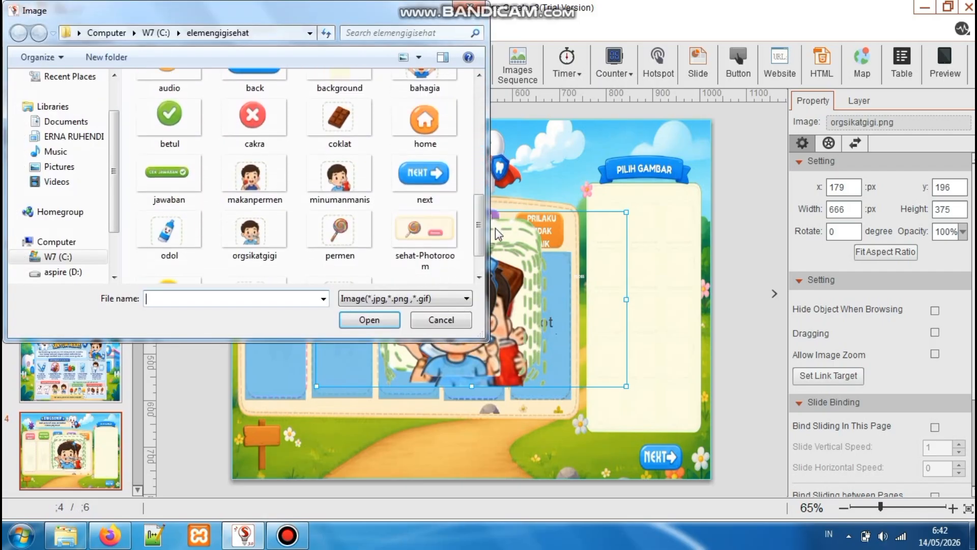
left_click(350, 256)
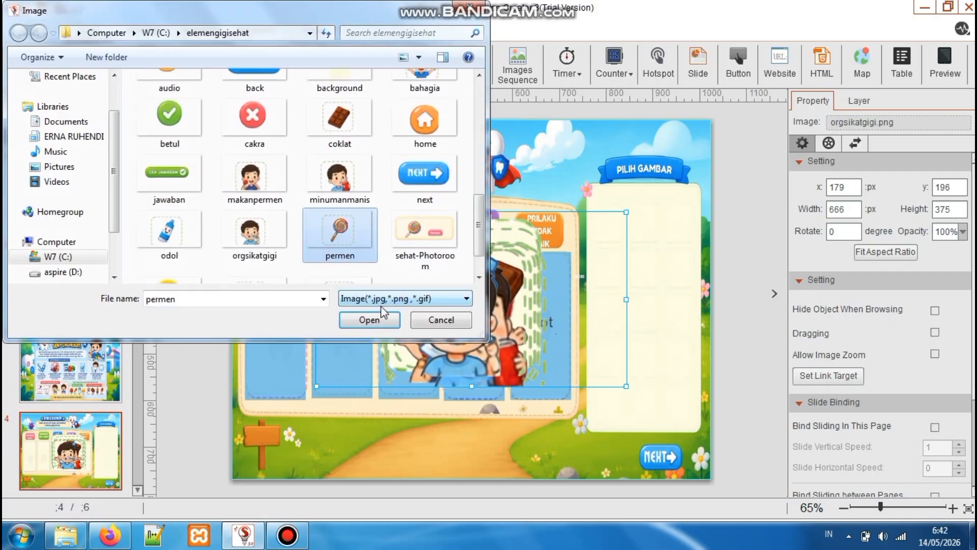
left_click(369, 320)
Insert the sikatgigi image on the drag-and-drop page
left_click(22, 60)
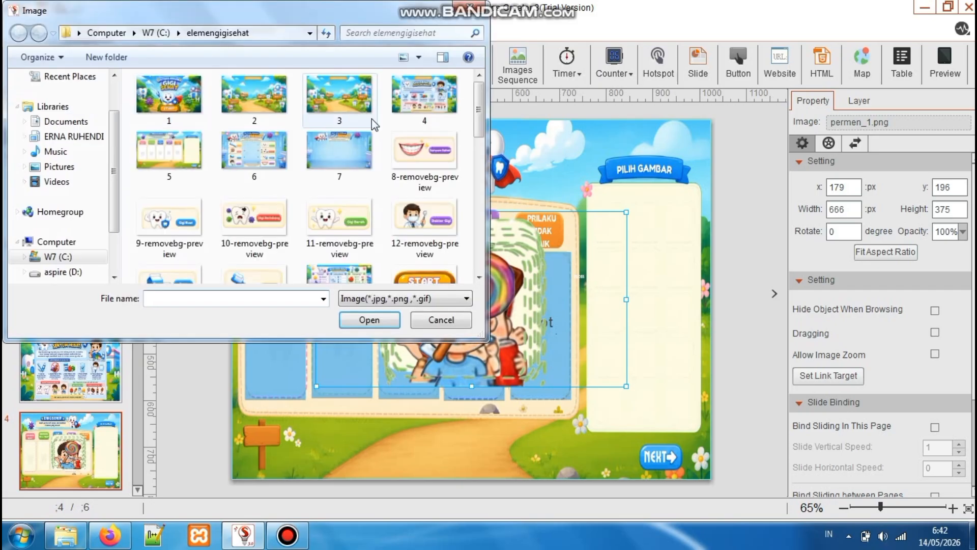
left_click_drag(483, 120, 507, 239)
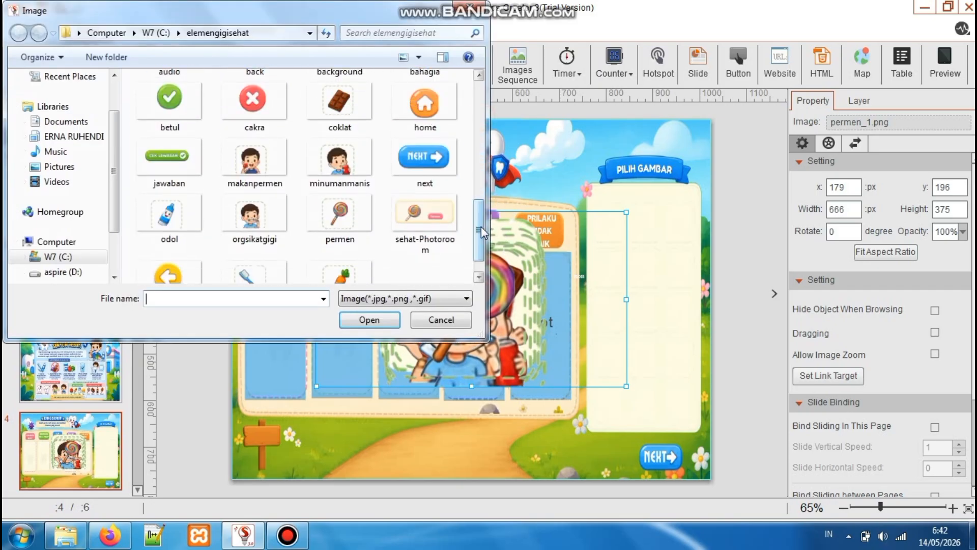
scroll(482, 230, "down", 1)
left_click(257, 265)
left_click(356, 319)
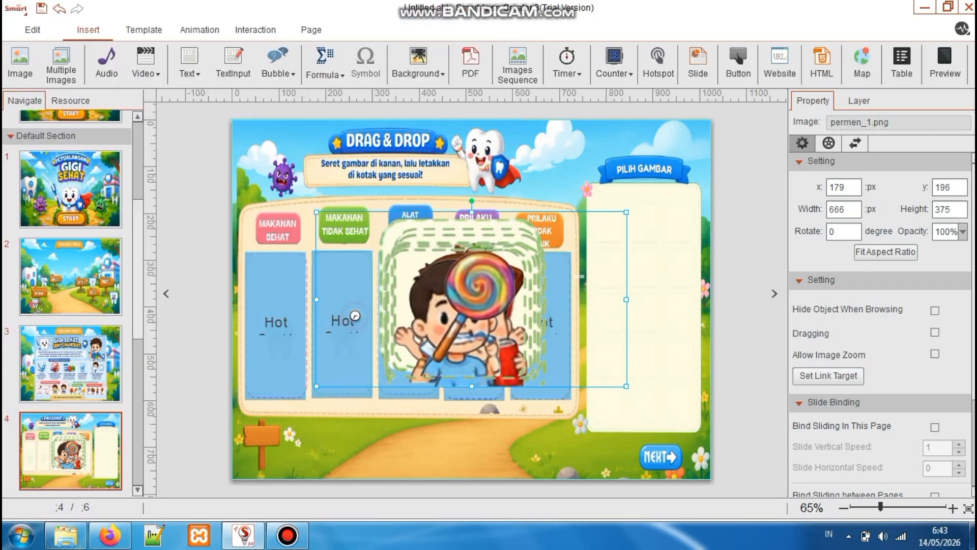
Insert the wortel image on the drag-and-drop page
left_click(21, 60)
left_click_drag(479, 102, 496, 239)
left_click(338, 249)
left_click(377, 320)
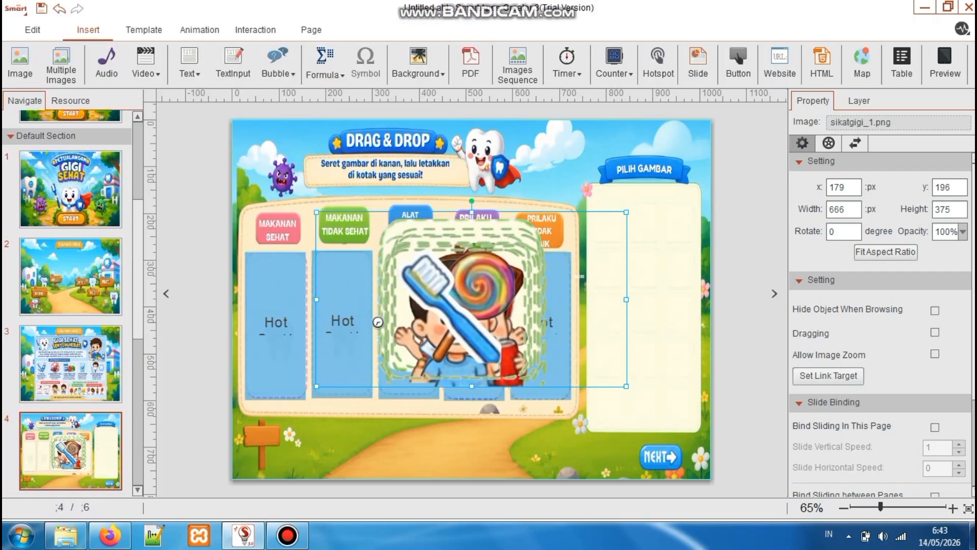
Shrink the carrot image to a small tile and place it at the top of the Pilih Gambar panel
left_click_drag(477, 298, 531, 273)
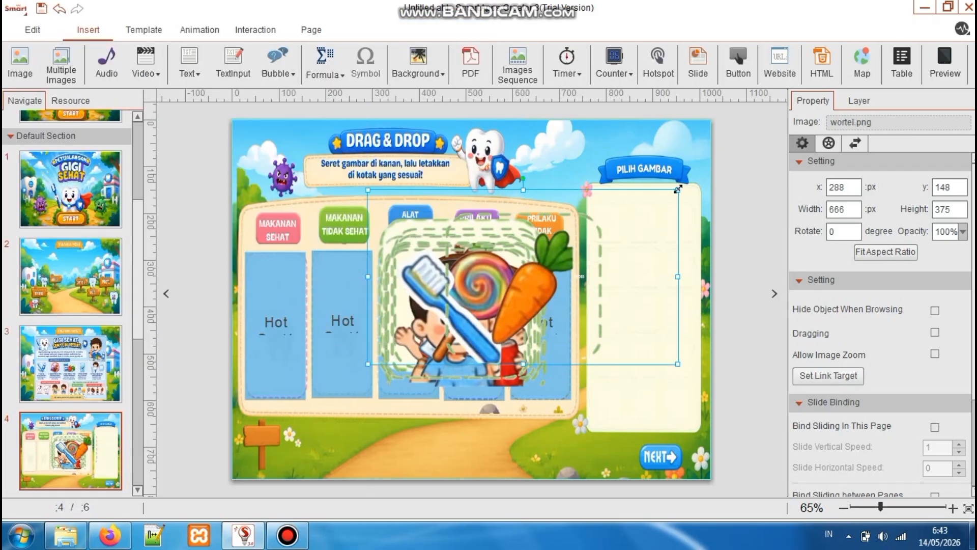
left_click_drag(678, 189, 518, 311)
left_click_drag(448, 347, 630, 242)
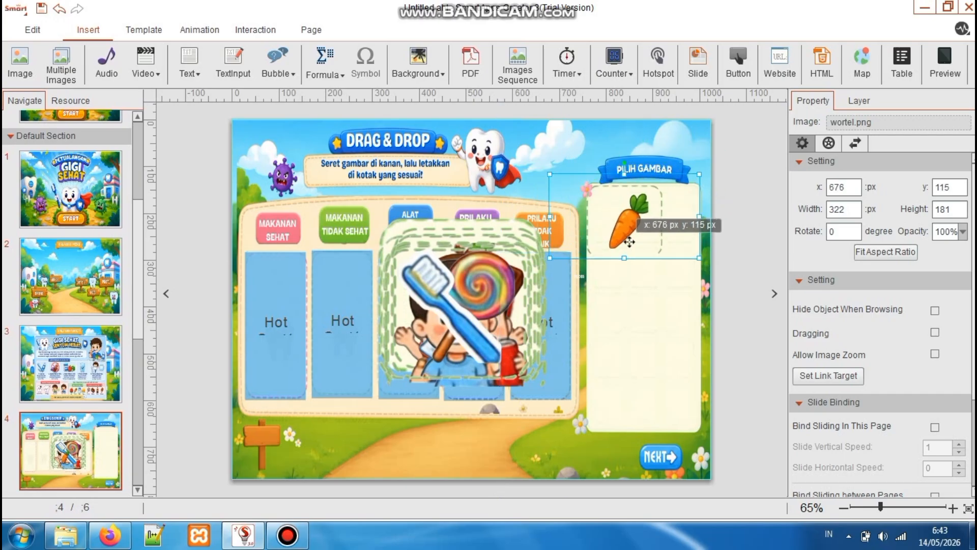
left_click_drag(699, 174, 645, 205)
Shrink the toothbrush image to a small tile and place it below the carrot in the Pilih Gambar panel
left_click_drag(590, 243, 449, 312)
left_click(469, 316)
left_click_drag(383, 370, 622, 299)
left_click_drag(694, 243, 615, 262)
Shrink the lollipop image to a small tile and move it to the Pilih Gambar panel
left_click(467, 299)
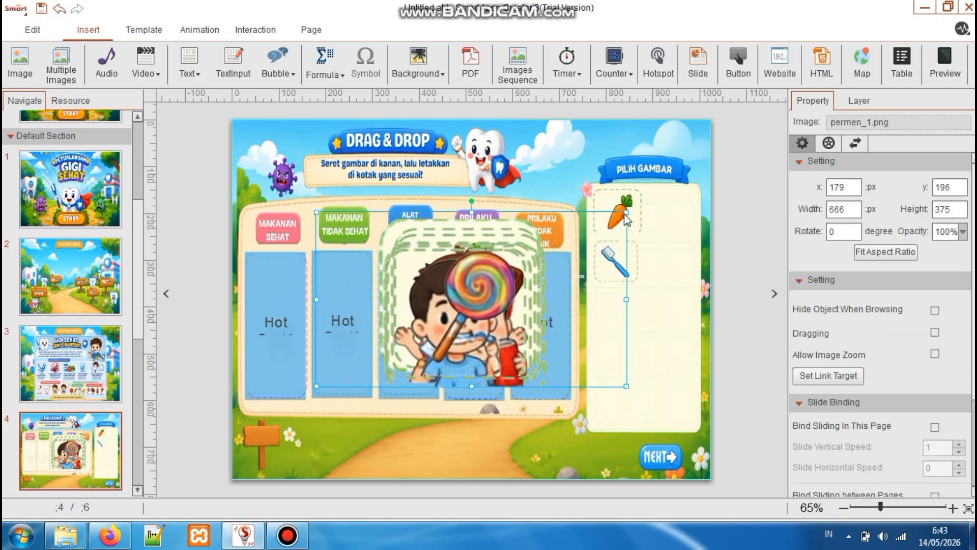
left_click_drag(627, 220, 457, 315)
left_click_drag(389, 354, 586, 326)
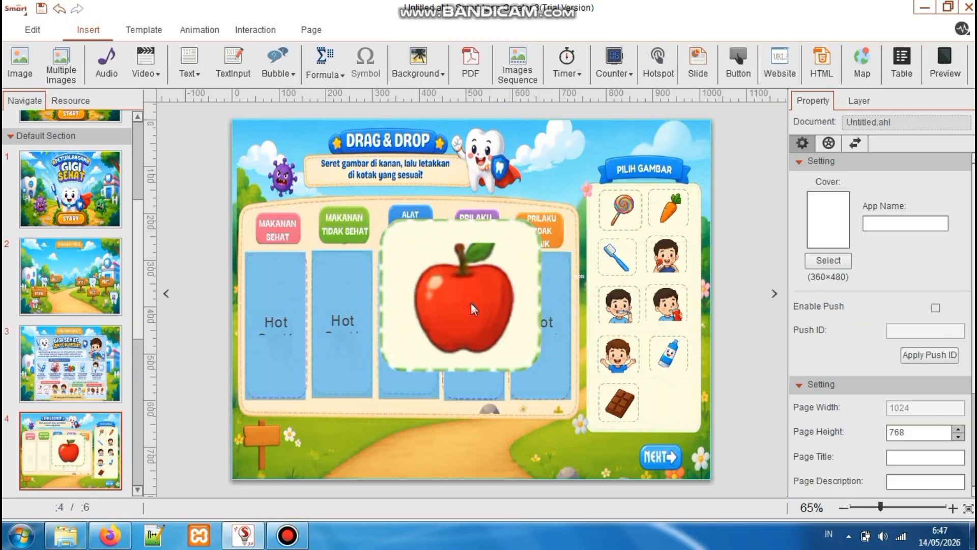
Shrink the apple image to about 159 by 89 px, place it below the toothpaste, and align the chocolate image beside it
left_click(471, 303)
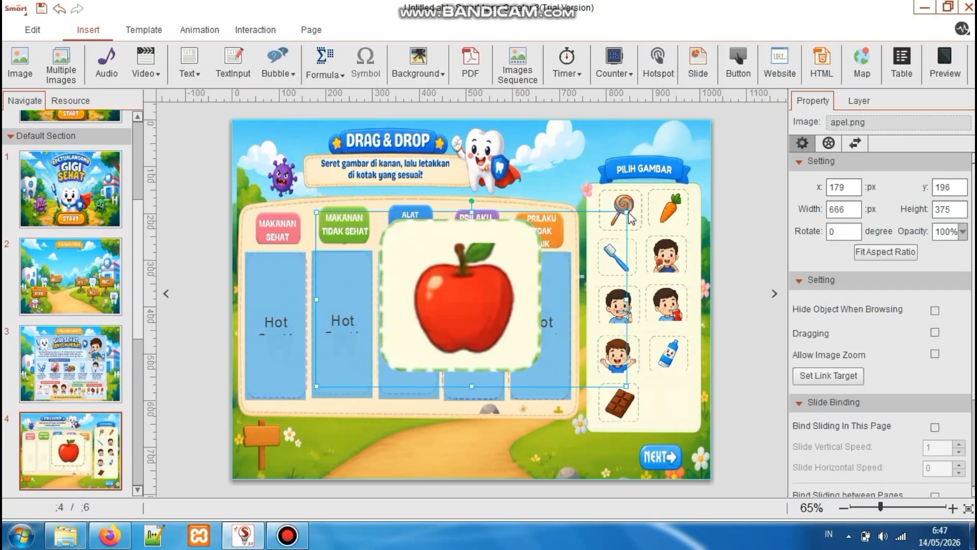
left_click_drag(628, 213, 581, 408)
left_click_drag(647, 354, 605, 408)
left_click(682, 406)
left_click(669, 393)
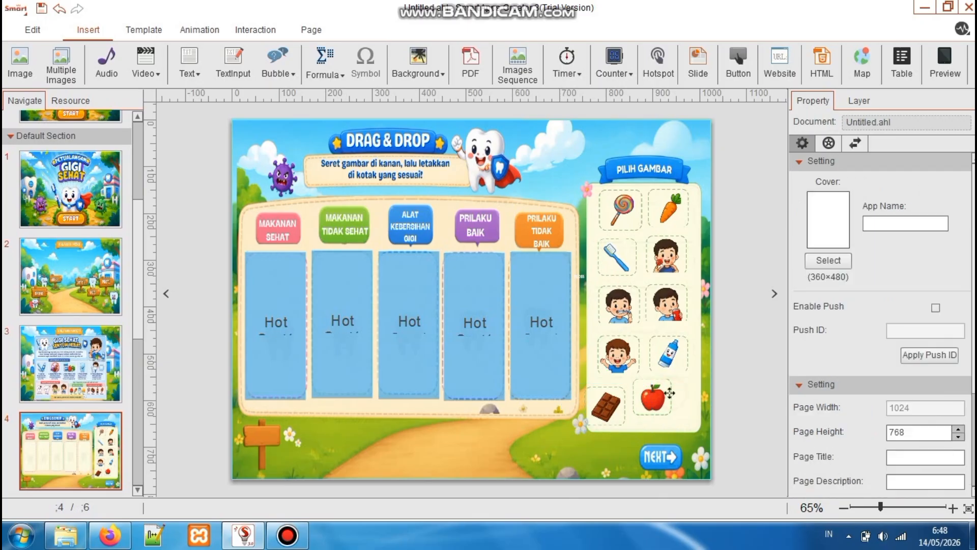
left_click_drag(670, 392, 679, 393)
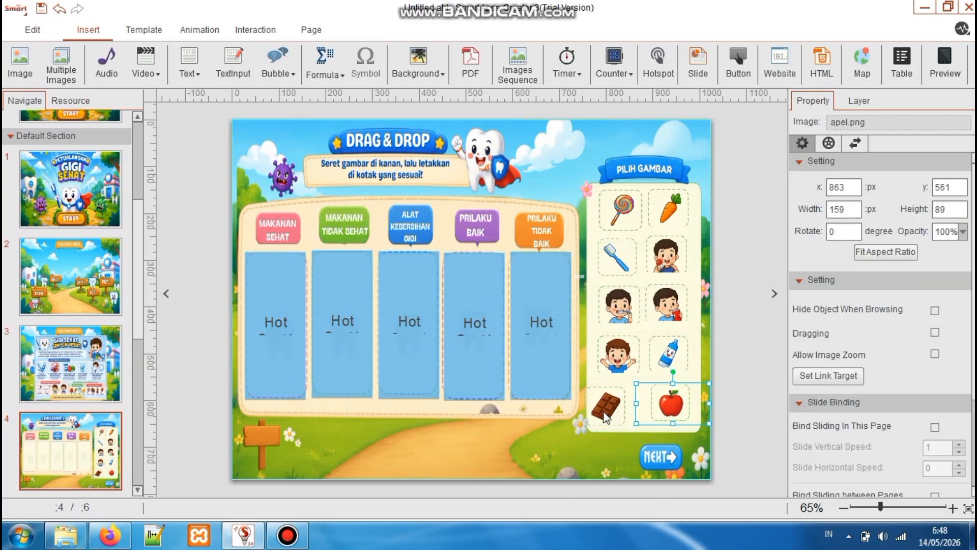
left_click_drag(606, 417, 620, 412)
left_click(540, 418)
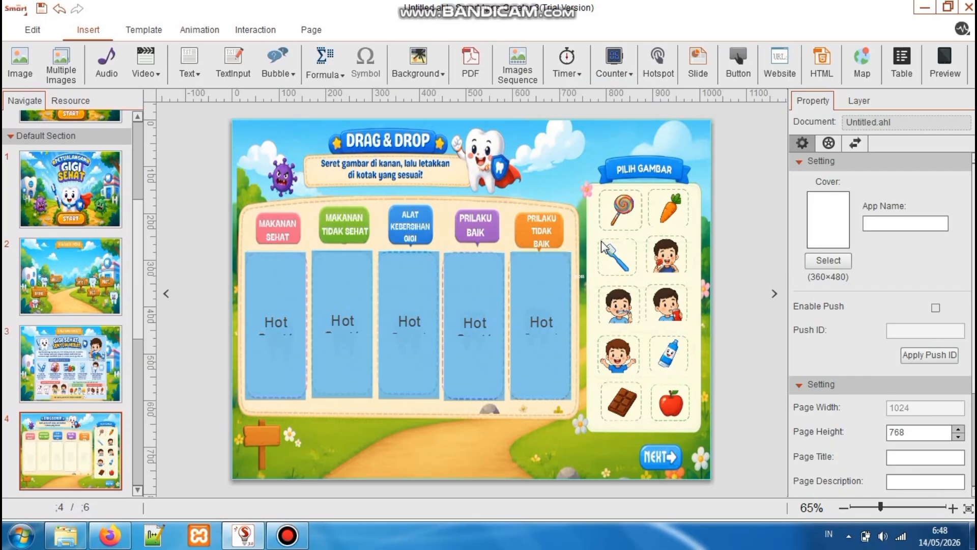
Enable Dragging and Push Back After Dragging for the lollipop image
left_click(635, 201)
left_click(610, 208)
left_click(610, 209)
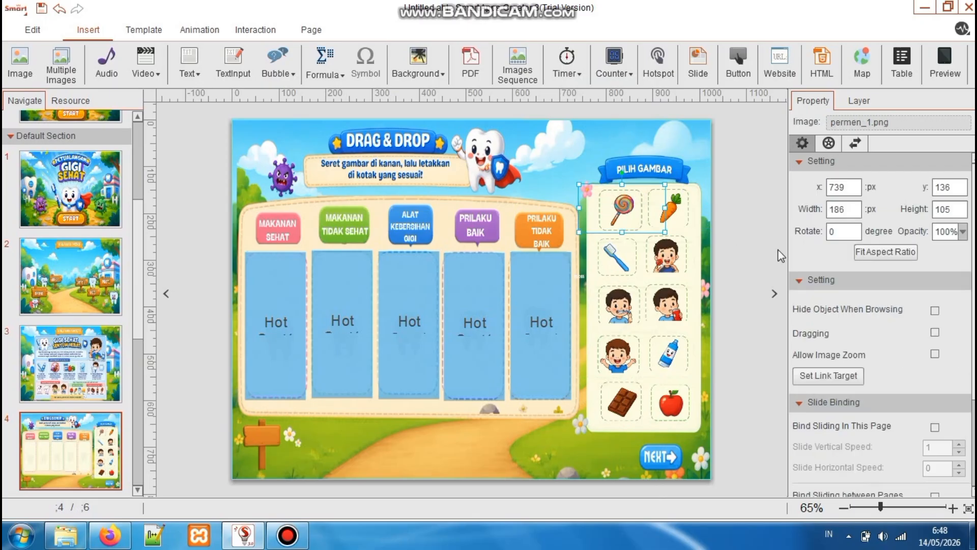
left_click(936, 332)
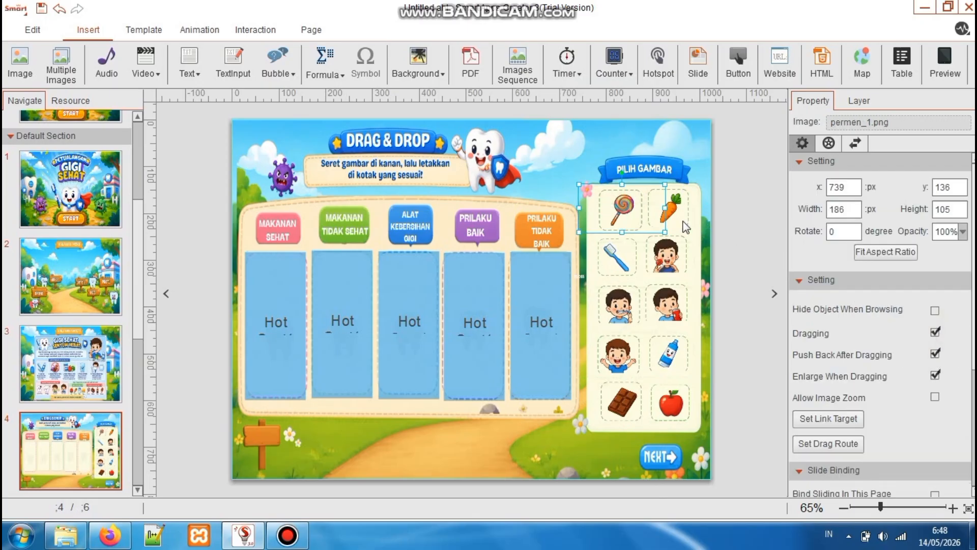
Enable Dragging and Push Back After Dragging for the carrot image
left_click(684, 226)
left_click(935, 333)
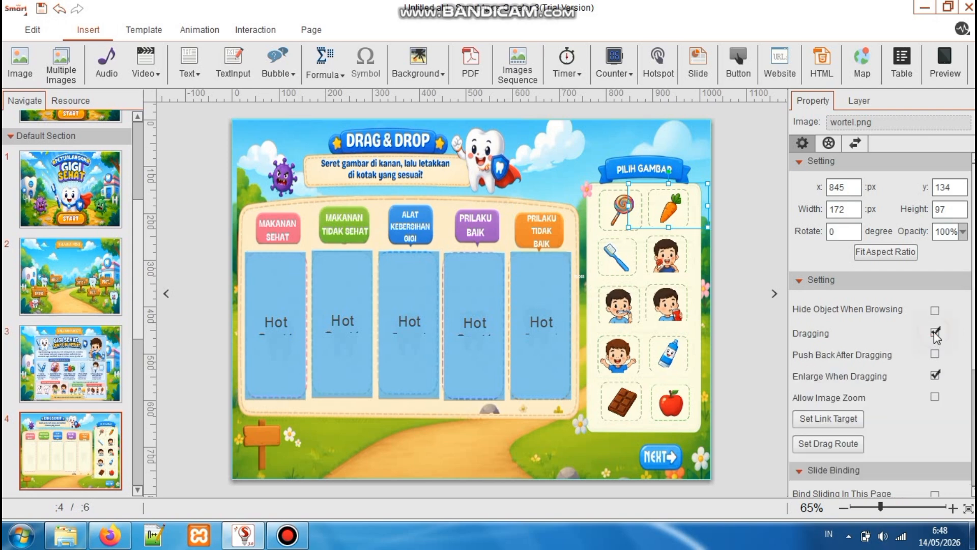
left_click(935, 354)
Enable Dragging and Push Back After Dragging for the toothbrush image
left_click(631, 269)
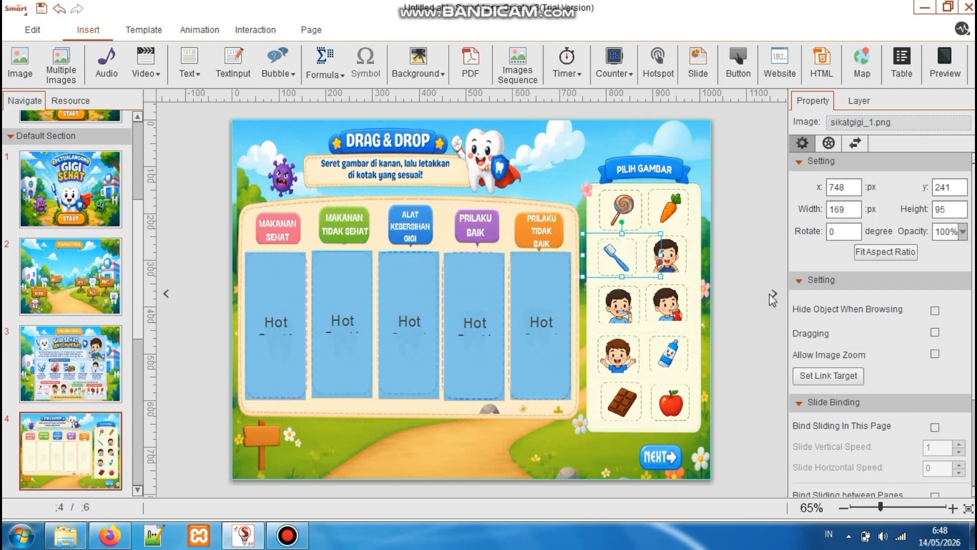
left_click(935, 332)
left_click(935, 355)
left_click(936, 354)
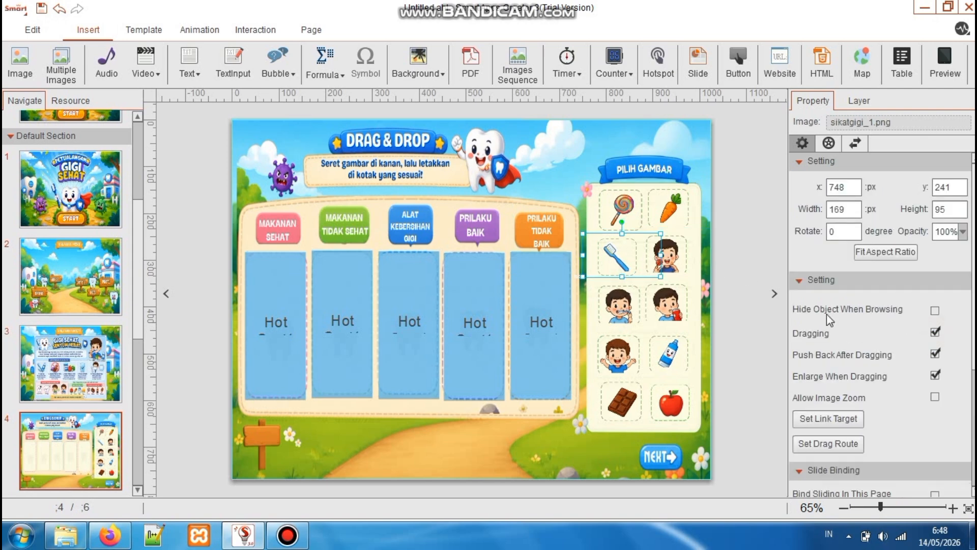
Enable Dragging for the makanpermen and orgsikatgigi images, with Push Back After Dragging on the orgsikatgigi image
left_click(677, 275)
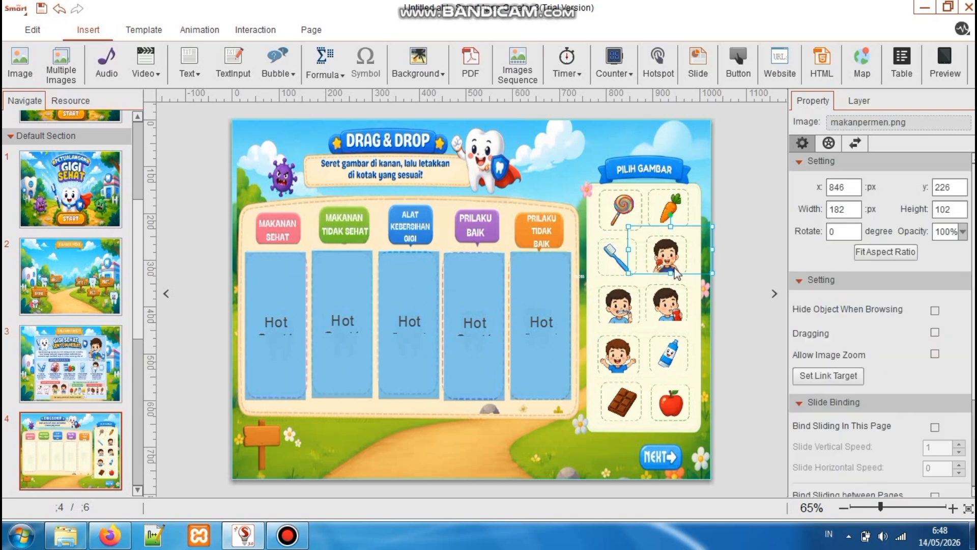
left_click(935, 332)
left_click(622, 321)
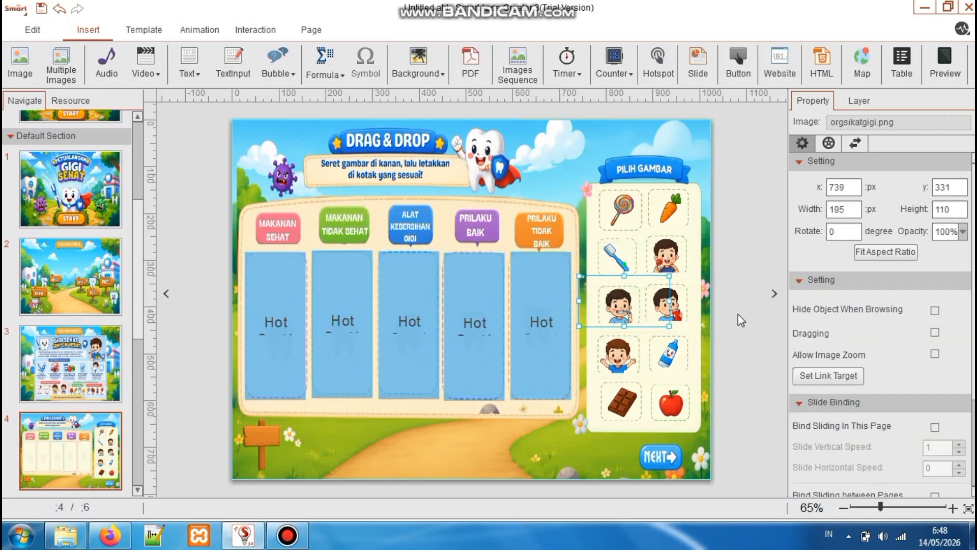
left_click(936, 332)
left_click(936, 353)
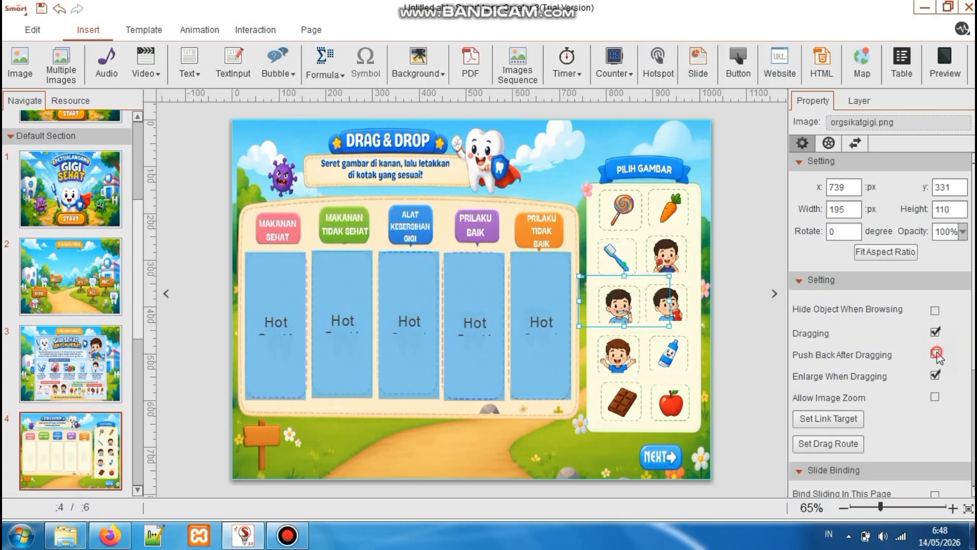
Enable Dragging and Push Back After Dragging for the minumanmanis image, and enable Dragging for the bahagia image
left_click(677, 301)
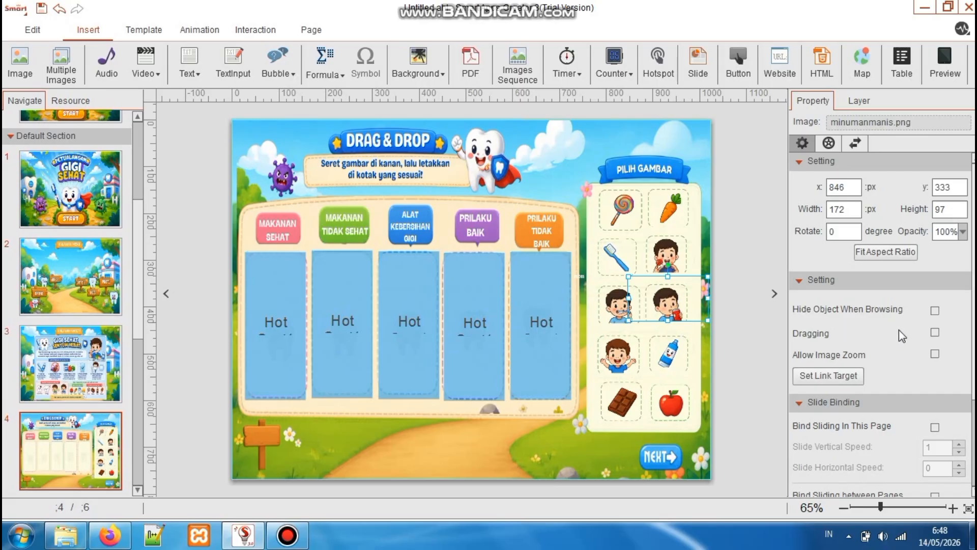
left_click(934, 333)
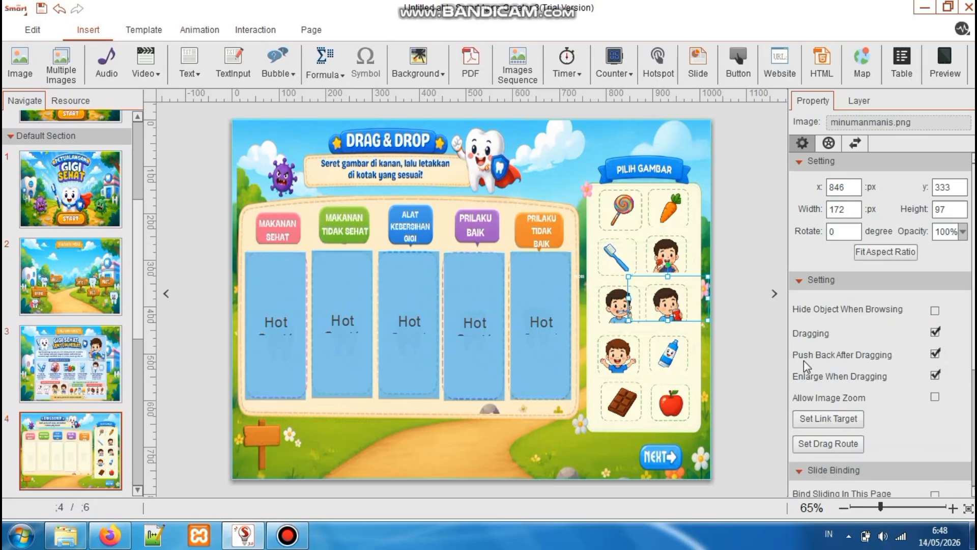
left_click(627, 367)
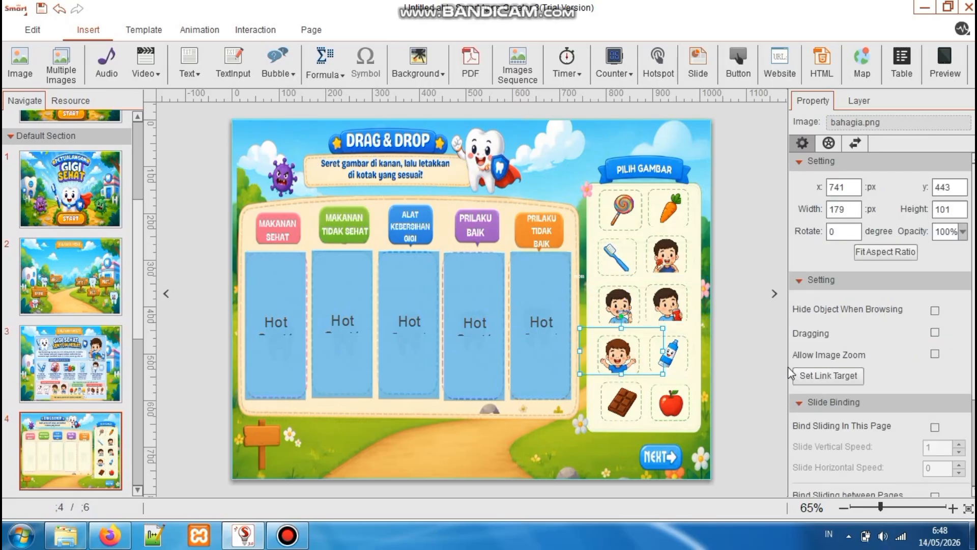
left_click(934, 333)
Enable Dragging and Push Back After Dragging for the odol (toothpaste) image
left_click(671, 356)
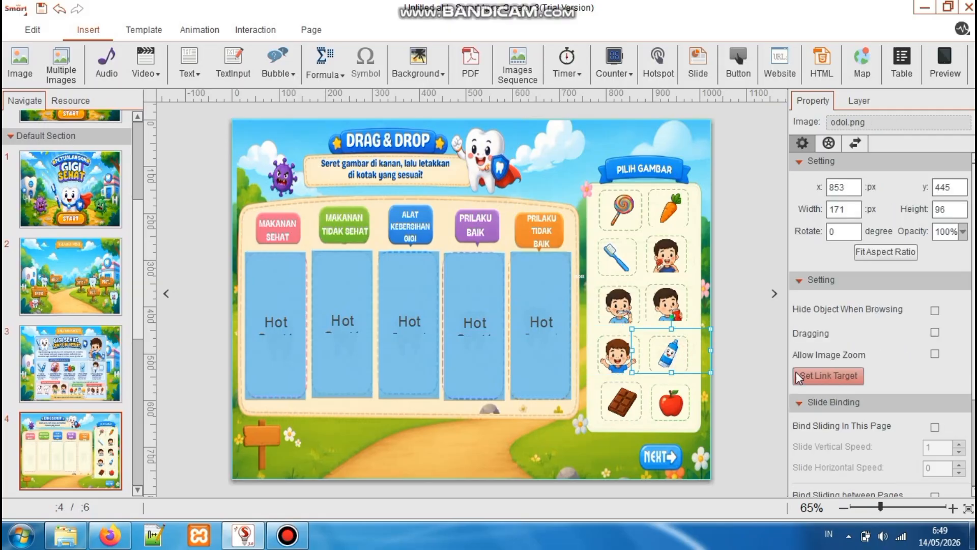
left_click(935, 333)
left_click(934, 354)
left_click(935, 354)
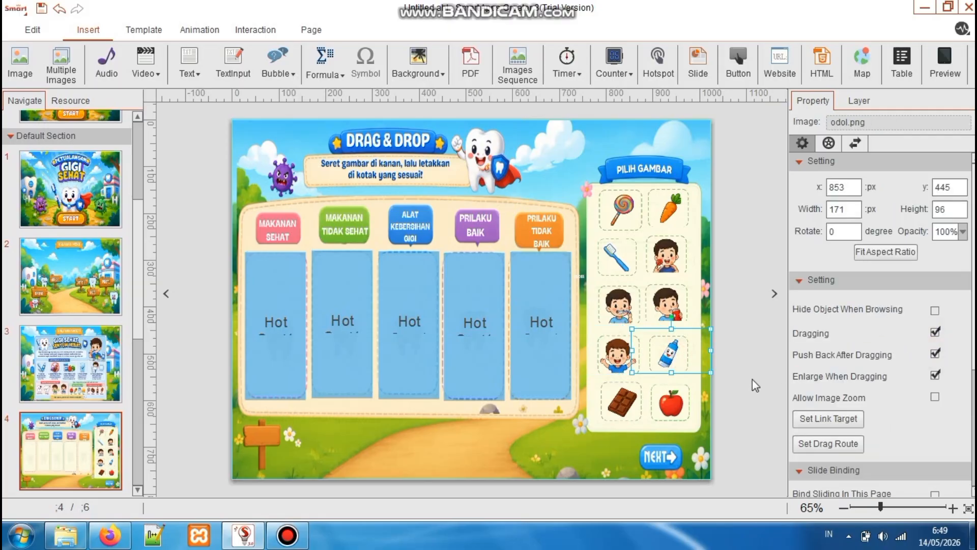
Enable Dragging and Push Back After Dragging for the coklat (chocolate) and apel (apple) images
left_click(637, 398)
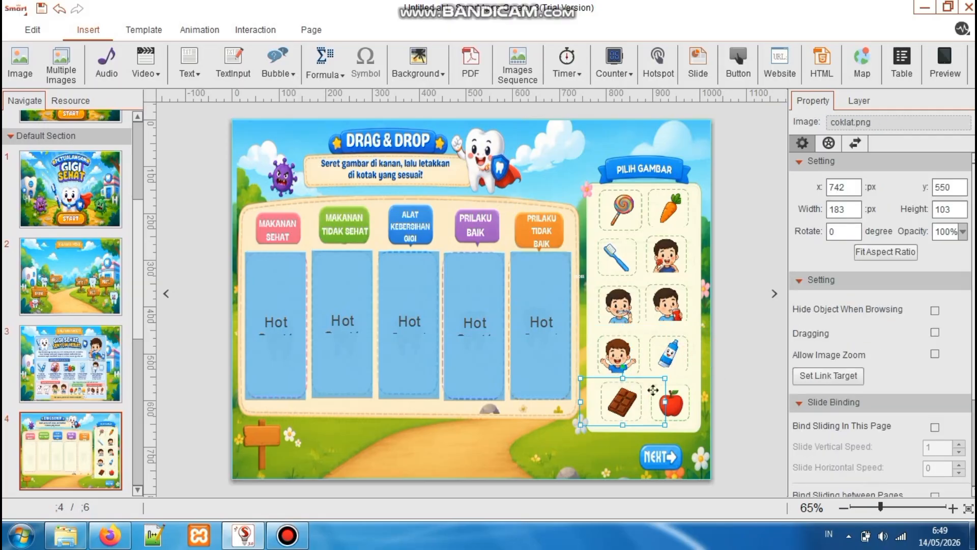
left_click(934, 333)
left_click(934, 355)
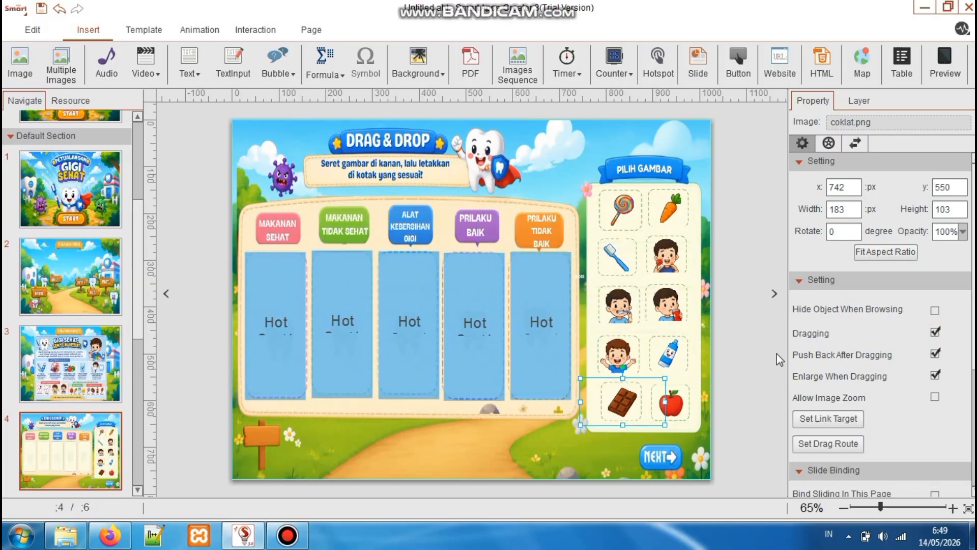
left_click(670, 402)
left_click(935, 333)
left_click(935, 354)
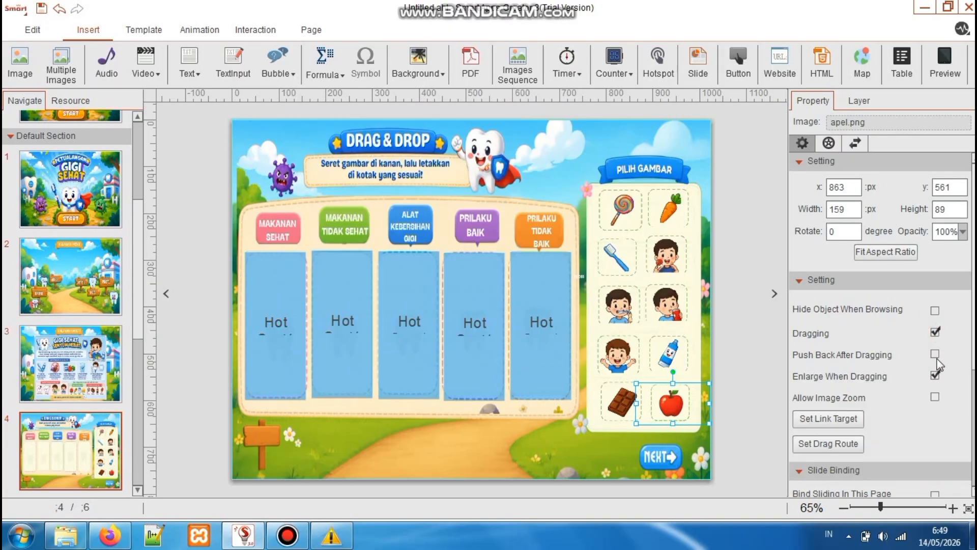
Rename the hotspot under MAKANAN TIDAK SEHAT as Hot Spot2 and the one under ALAT KEBERSIHAN GIGI as Hot Spot3
left_click(391, 182)
left_click(284, 270)
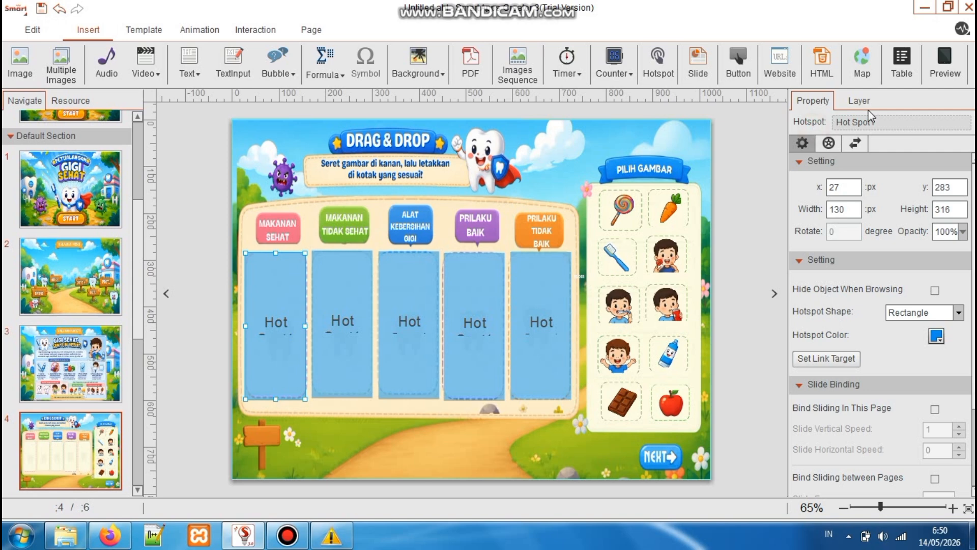
left_click(852, 102)
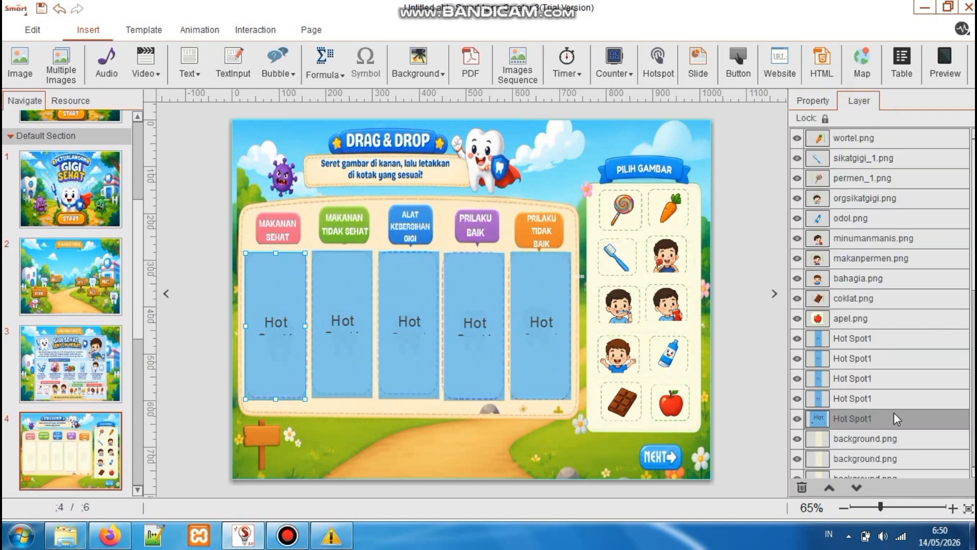
double_click(887, 398)
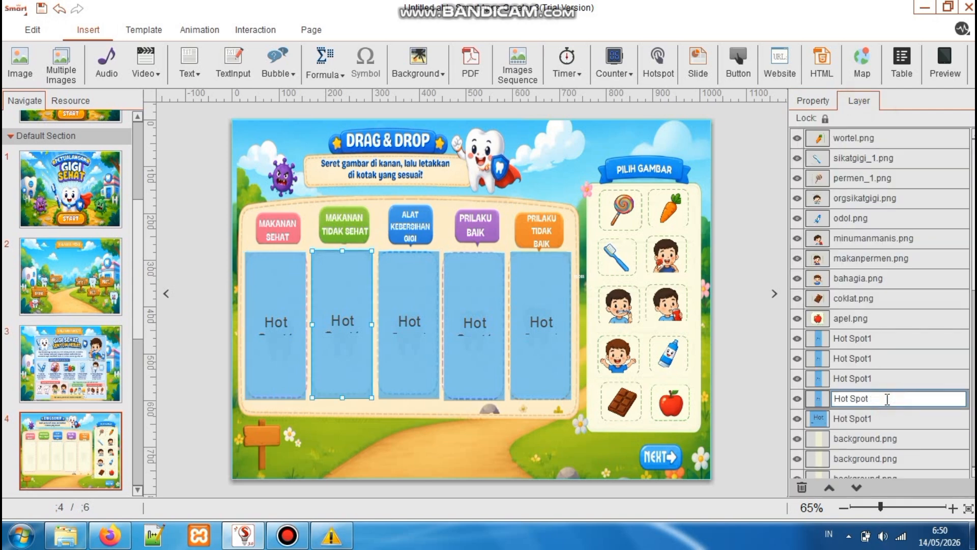
left_click(920, 371)
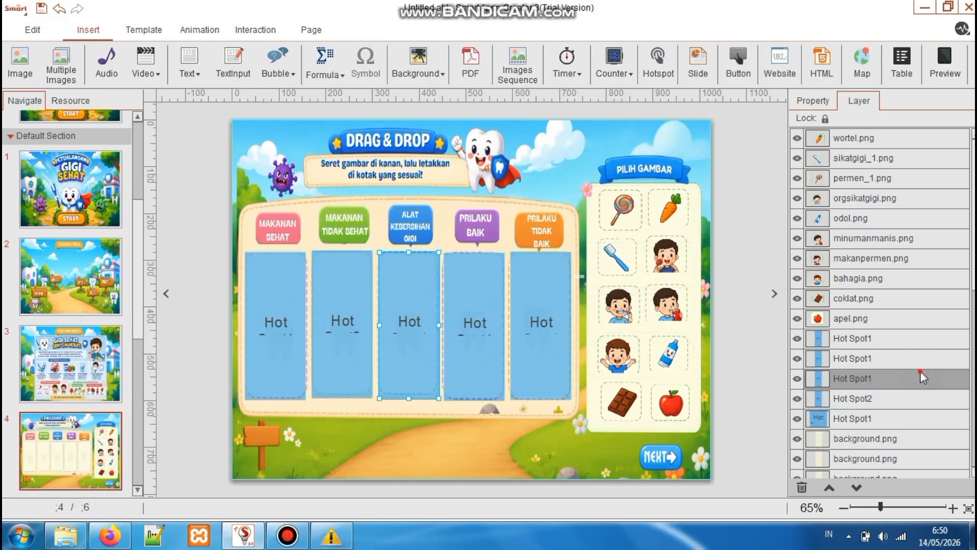
left_click(904, 380)
key("BackSpace")
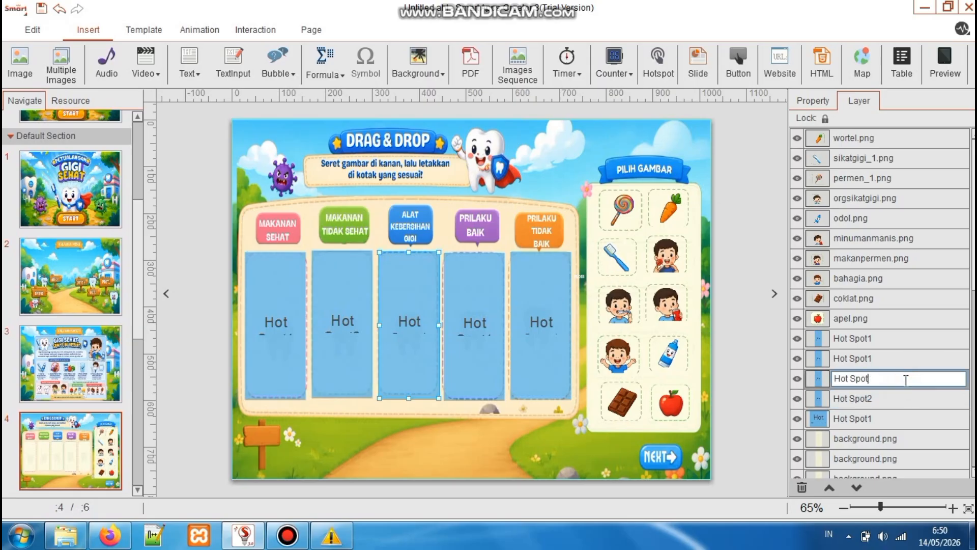
Rename the hotspot under PRILAKU BAIK as Hot Spot4 and the one under PRILAKU TIDAK BAIK as Hot Spot5
double_click(912, 357)
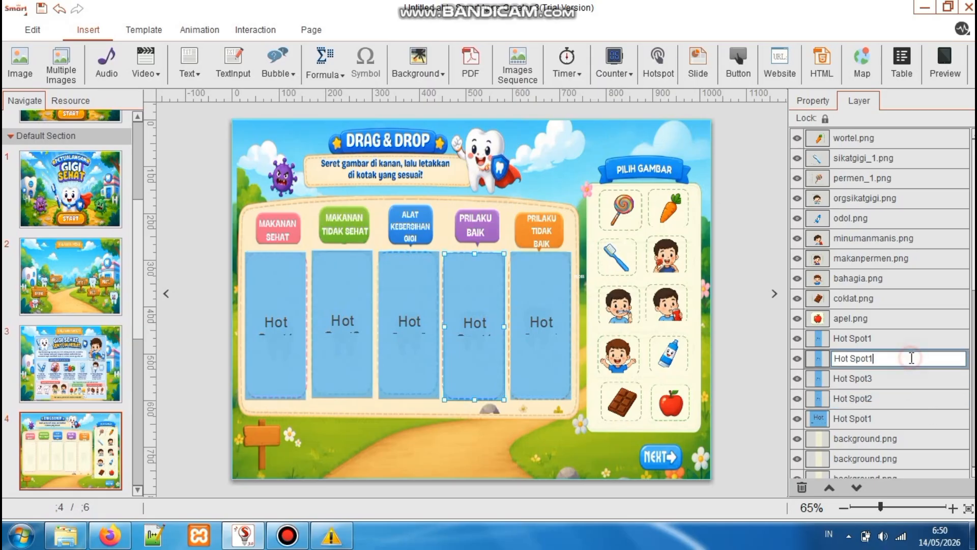
type("4")
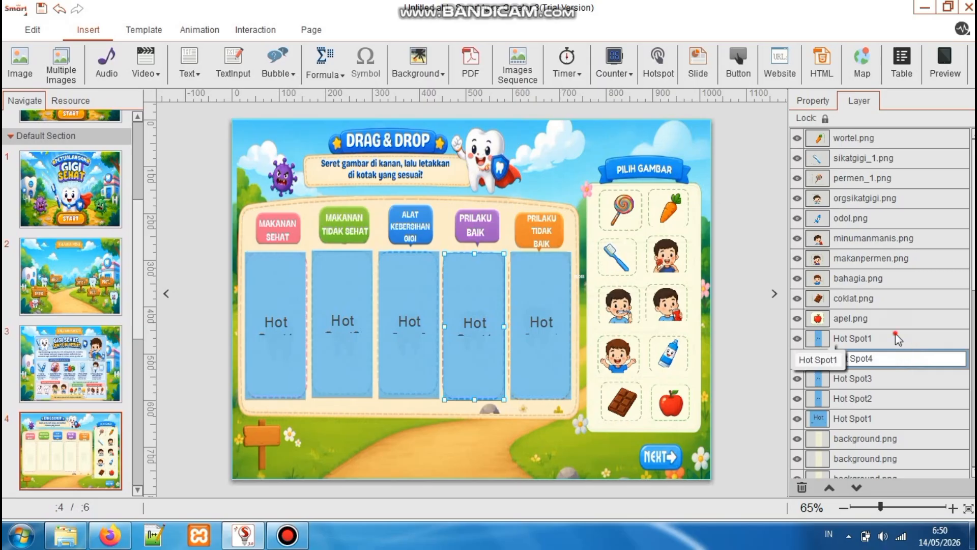
double_click(896, 338)
key("BackSpace")
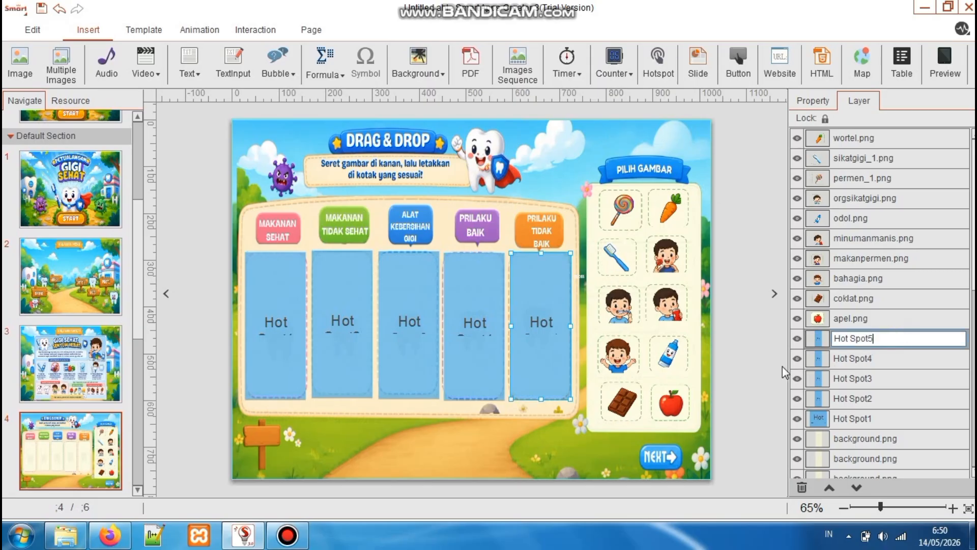
Give the lollipop image an Enter Hotspot trigger for Hot Spot2, with Hot Spot2 as the target object
left_click(622, 208)
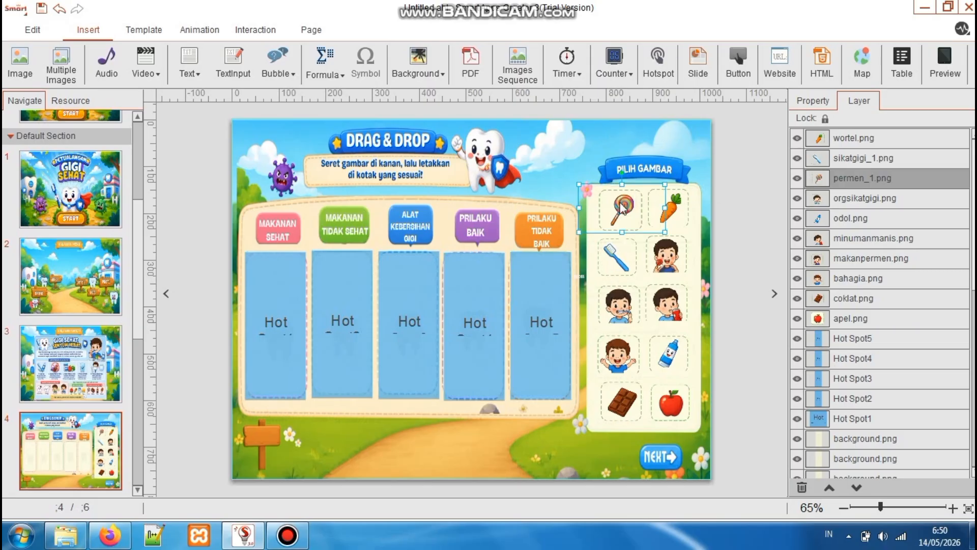
left_click(252, 30)
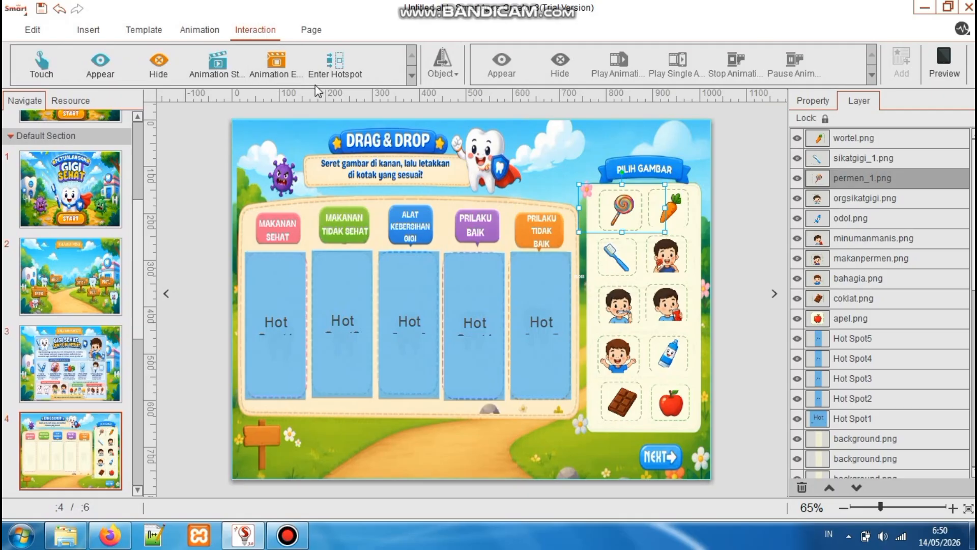
left_click(329, 60)
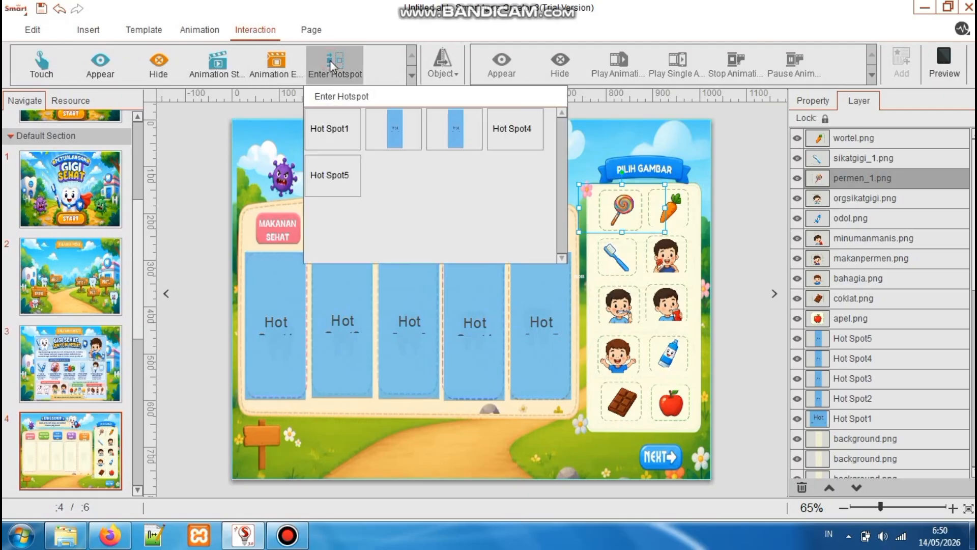
left_click(384, 133)
left_click(440, 76)
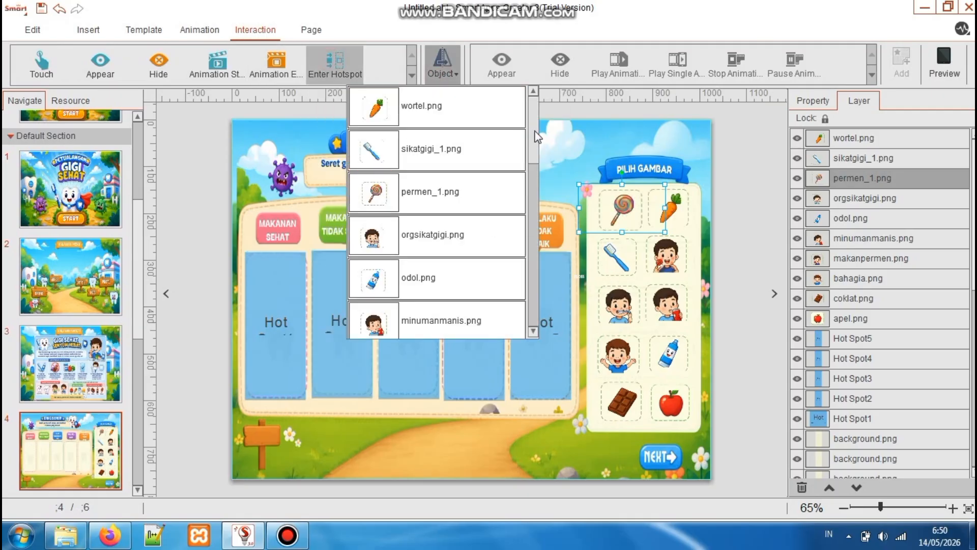
left_click_drag(535, 136, 524, 239)
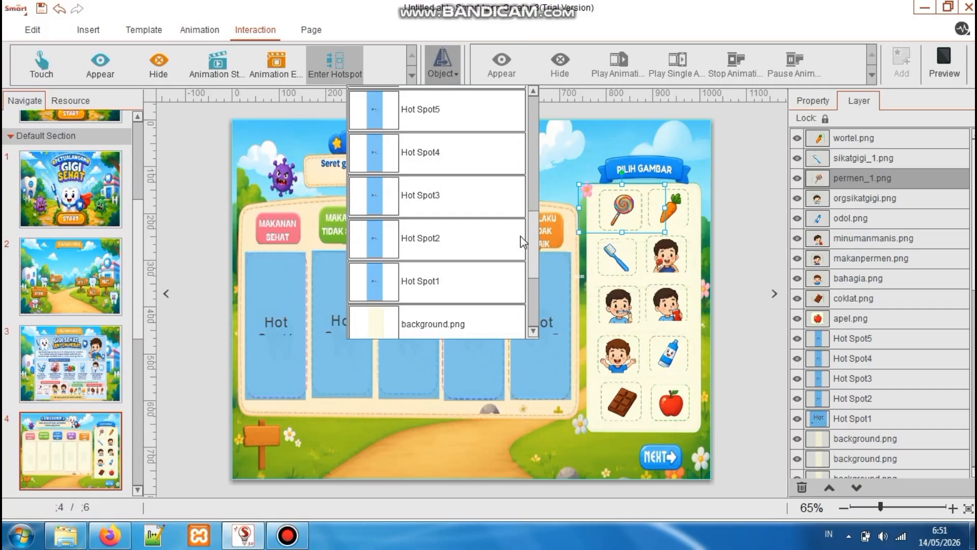
left_click(471, 229)
Give the carrot image an Enter Hotspot trigger for Hot Spot1, with Hot Spot1 as the target object
left_click(662, 195)
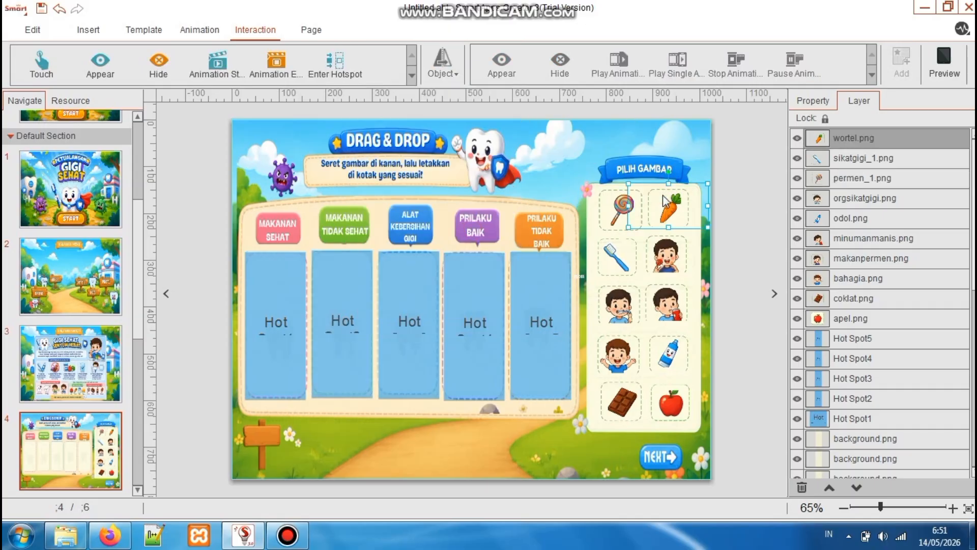
left_click(328, 73)
left_click(332, 124)
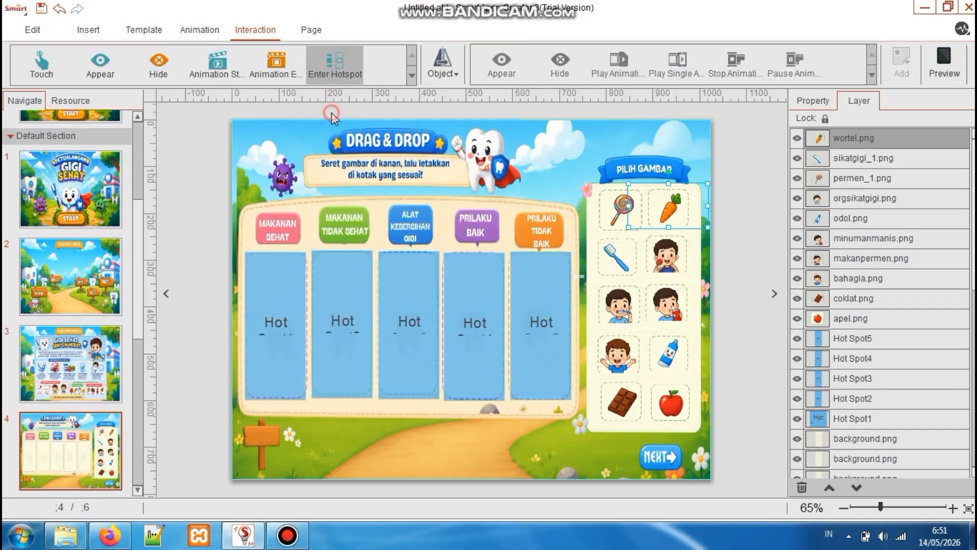
left_click(442, 65)
left_click_drag(530, 121, 515, 233)
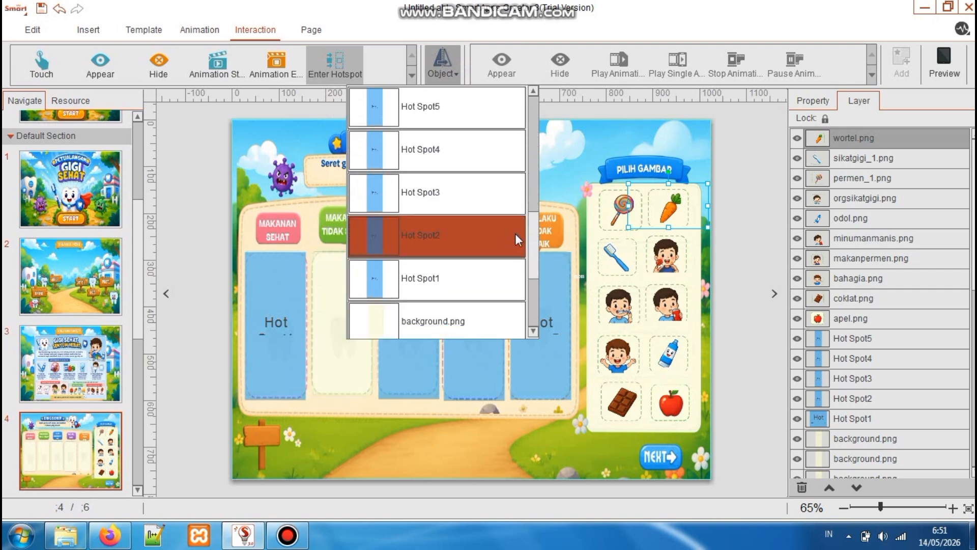
left_click(487, 265)
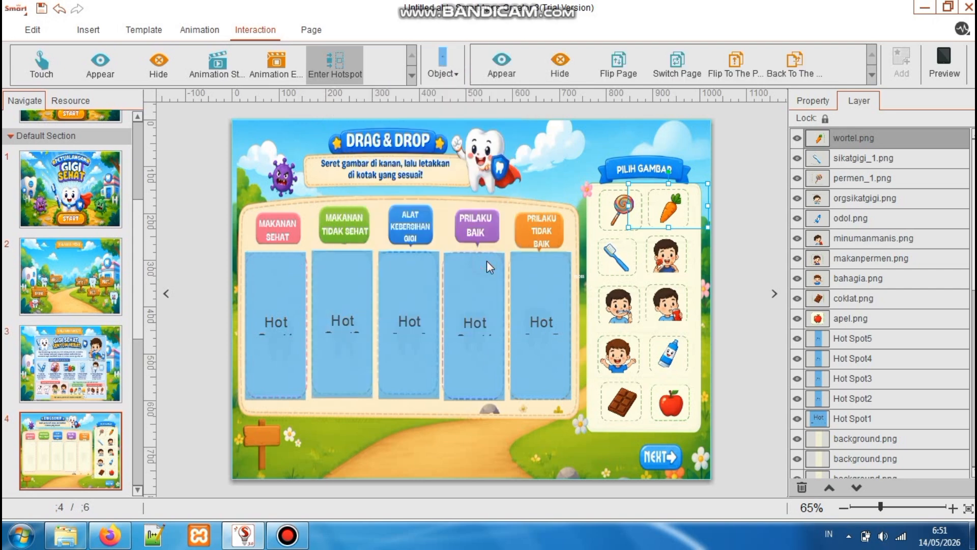
Give the toothbrush image an Enter Hotspot trigger for Hot Spot3, with Hot Spot3 as the target object
left_click(623, 248)
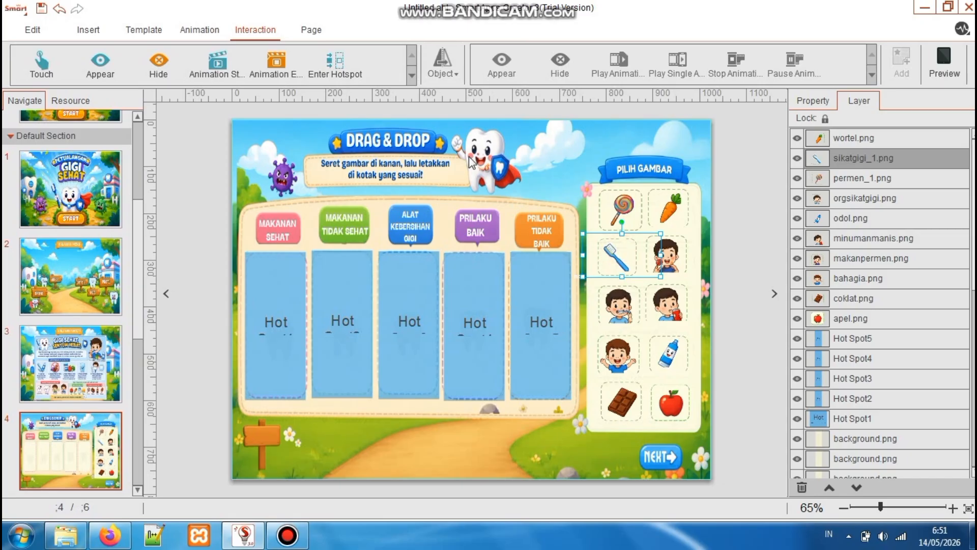
left_click(354, 61)
left_click(454, 115)
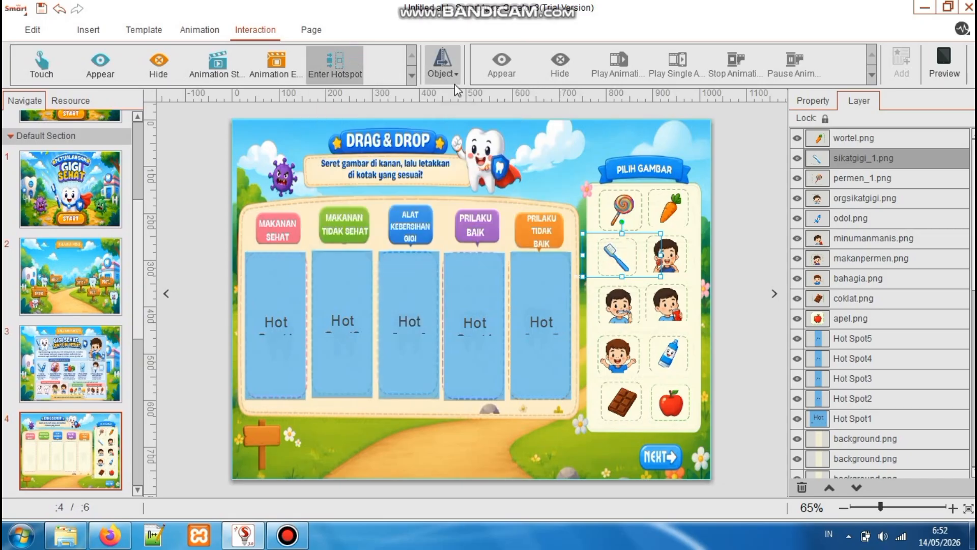
left_click(453, 78)
scroll(530, 191, "down", 4)
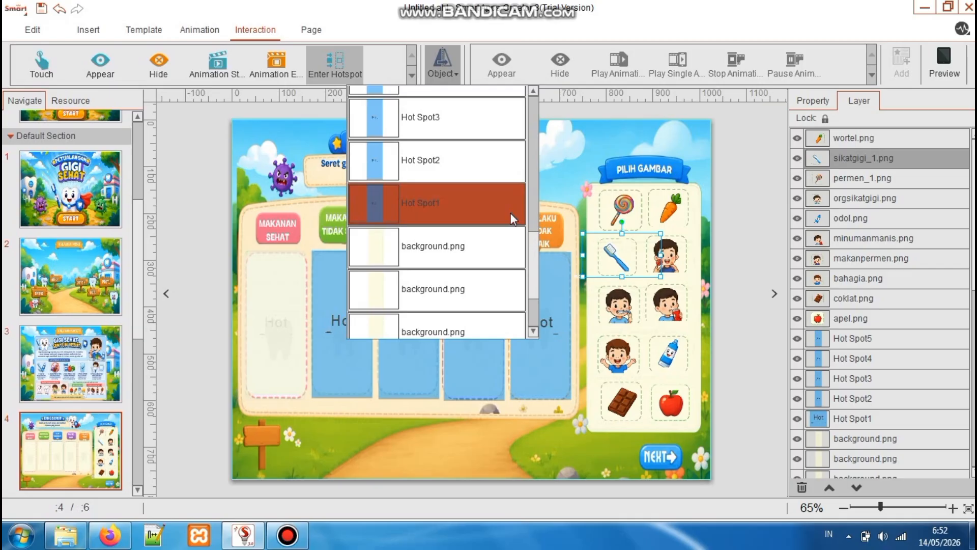
left_click(498, 137)
Give the makanpermen image an Enter Hotspot trigger for Hot Spot5, with the matching hotspot as the target object
left_click(674, 260)
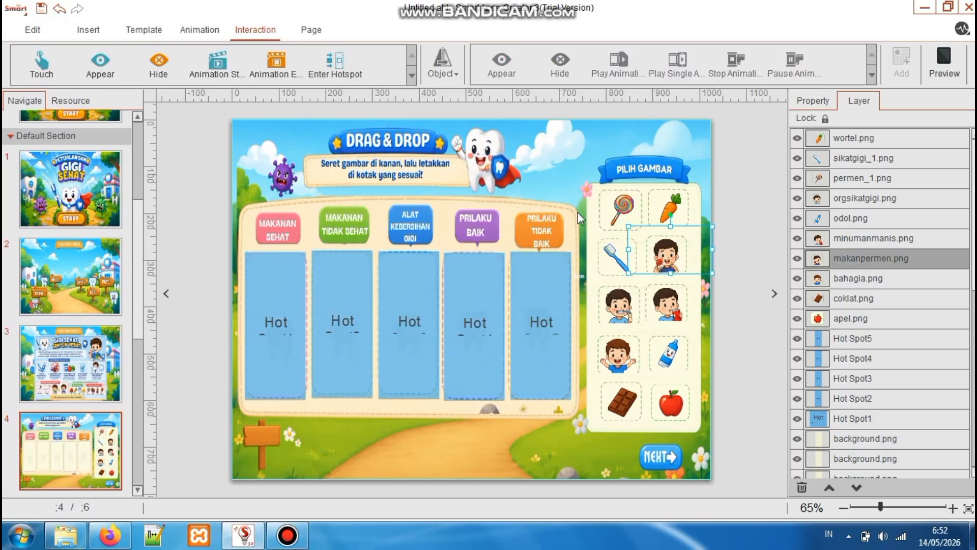
left_click(349, 63)
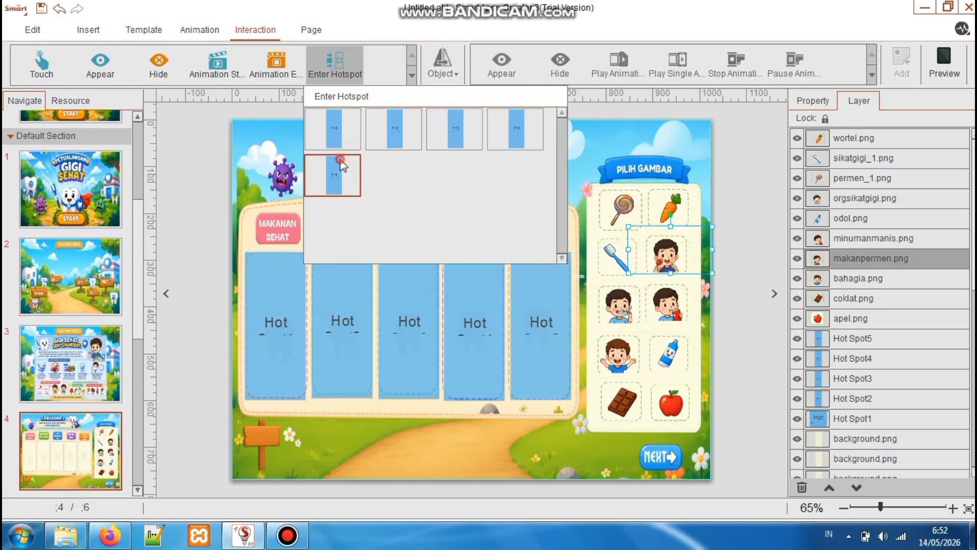
left_click(340, 163)
left_click(429, 74)
left_click_drag(531, 147, 533, 234)
left_click(490, 222)
Give the orgsikatgigi image an Enter Hotspot trigger for Hot Spot4, with the matching hotspot as the target object
left_click(623, 315)
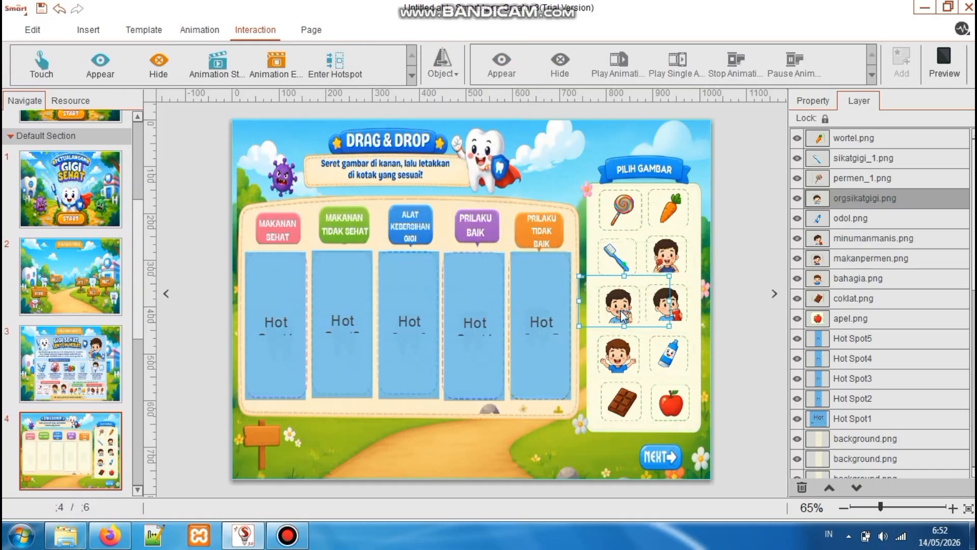
left_click(331, 61)
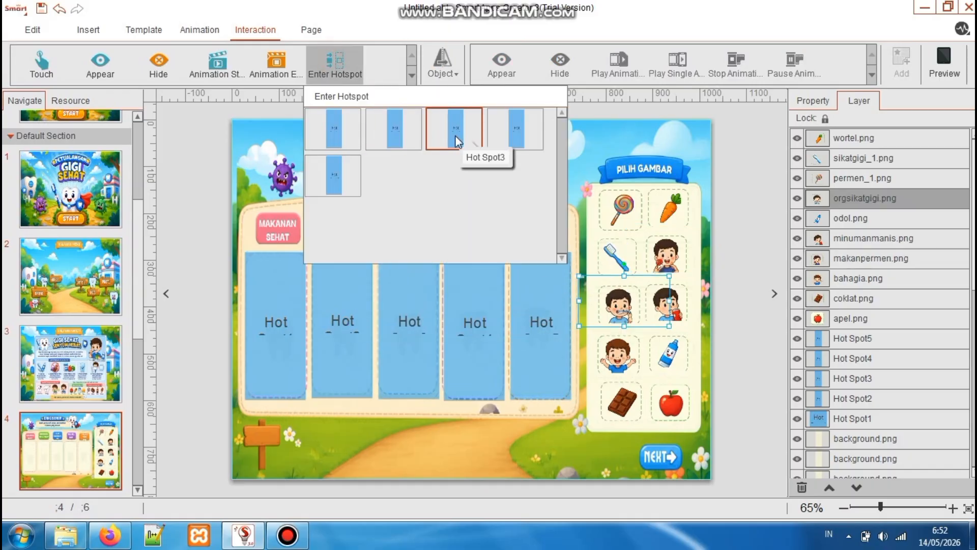
left_click(496, 136)
left_click(440, 71)
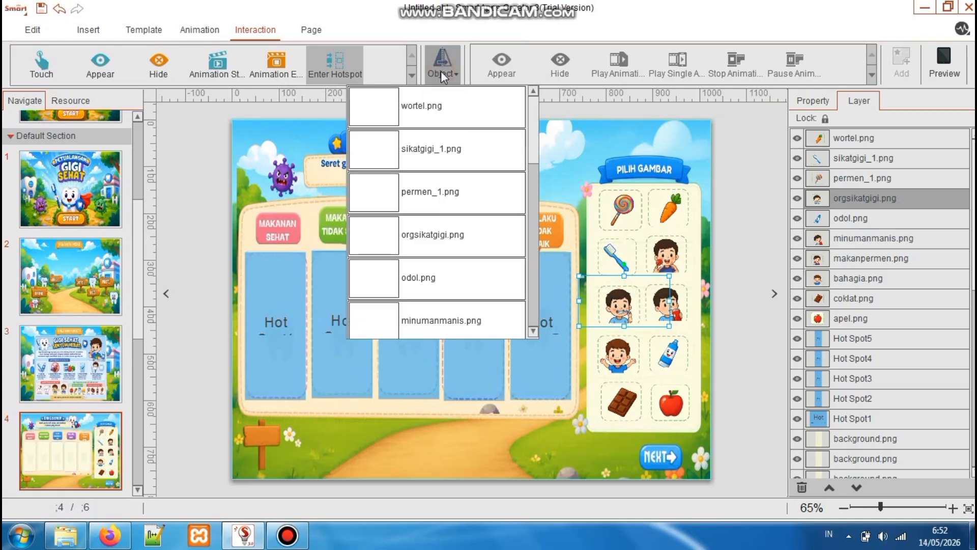
scroll(550, 173, "down", 3)
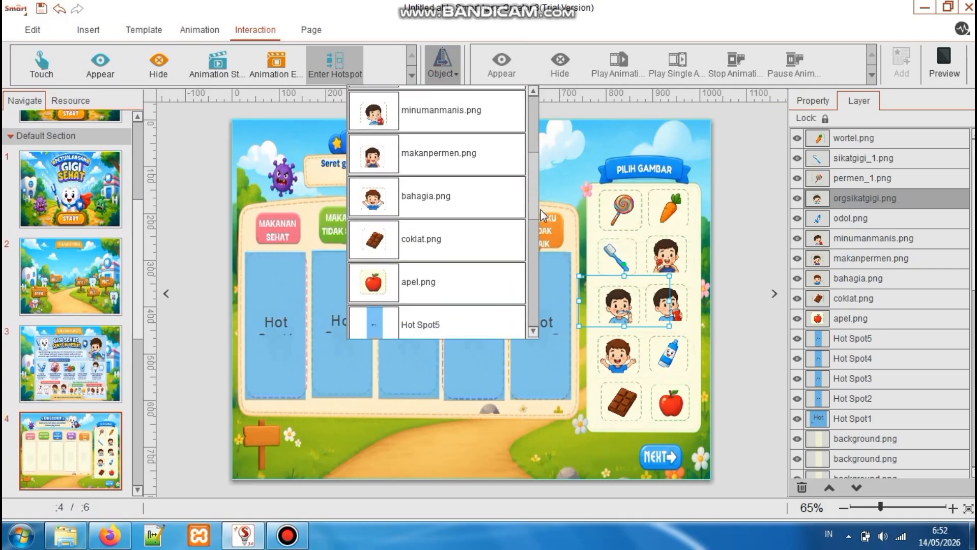
left_click(469, 219)
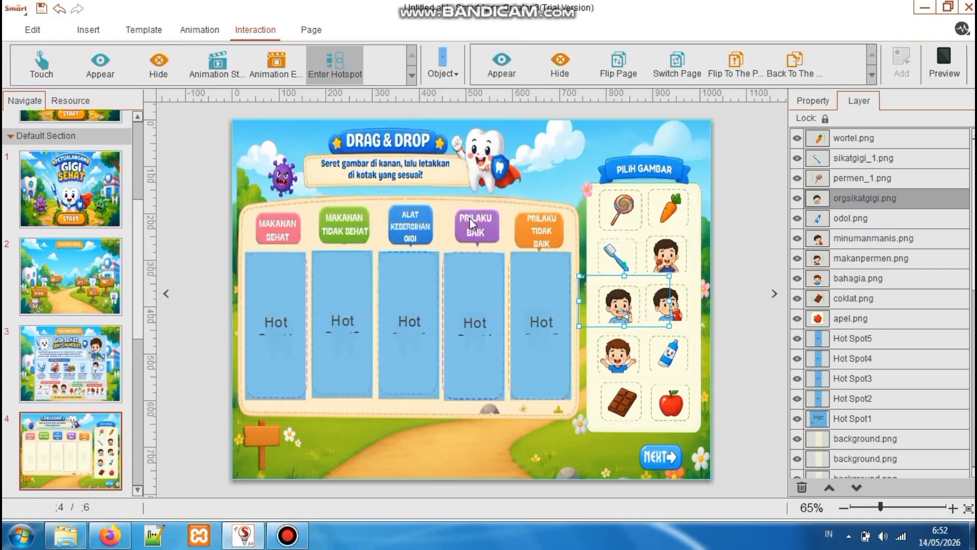
Give the minumanmanis image an Enter Hotspot trigger for Hot Spot5, with the matching hotspot as the target object
left_click(679, 311)
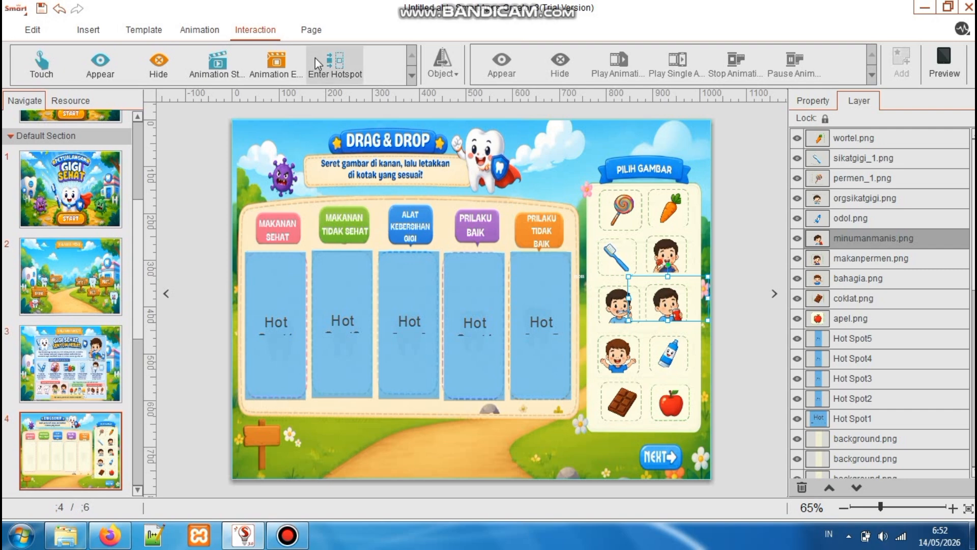
left_click(328, 64)
left_click(340, 171)
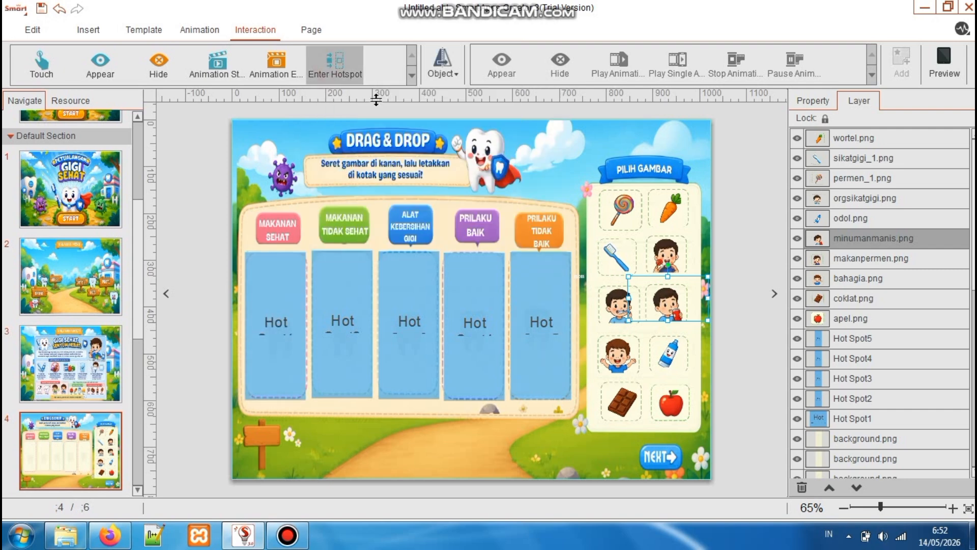
left_click(451, 81)
scroll(533, 156, "down", 3)
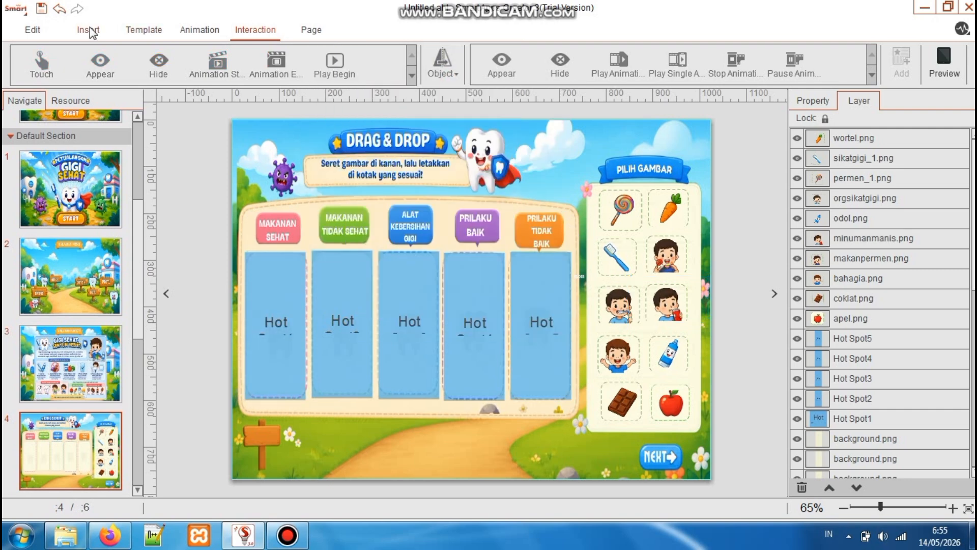
Insert a page counter and fit it onto the wooden sign at the page's lower left
left_click(88, 29)
left_click(615, 65)
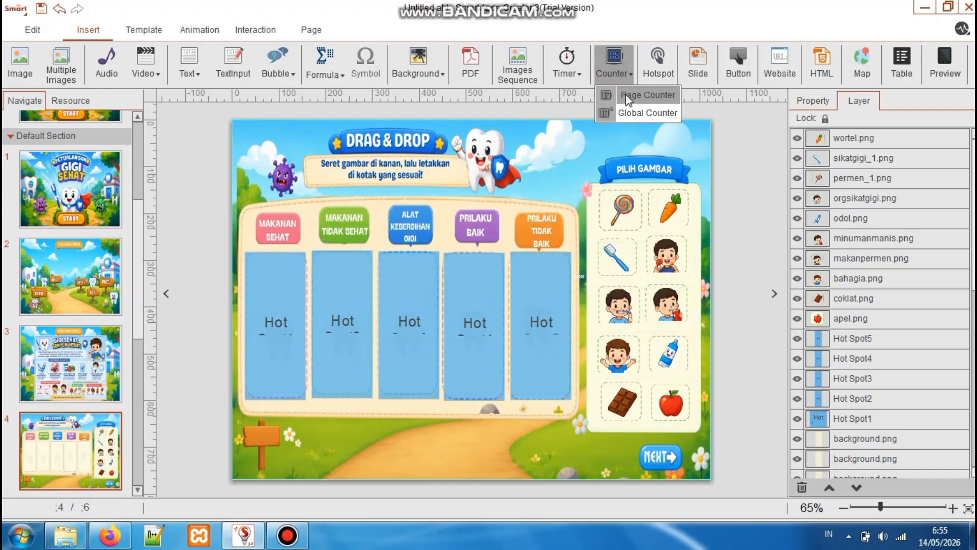
left_click(627, 95)
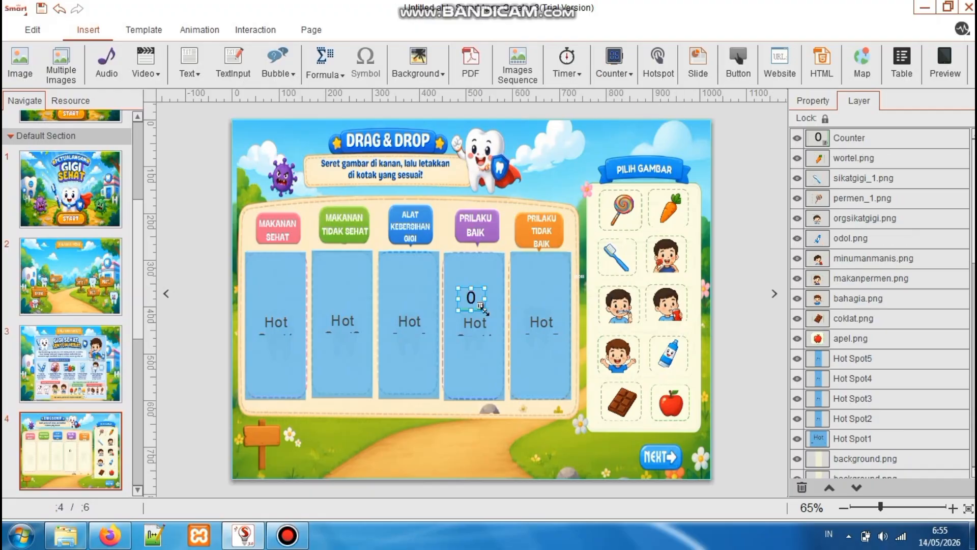
left_click_drag(485, 311, 328, 450)
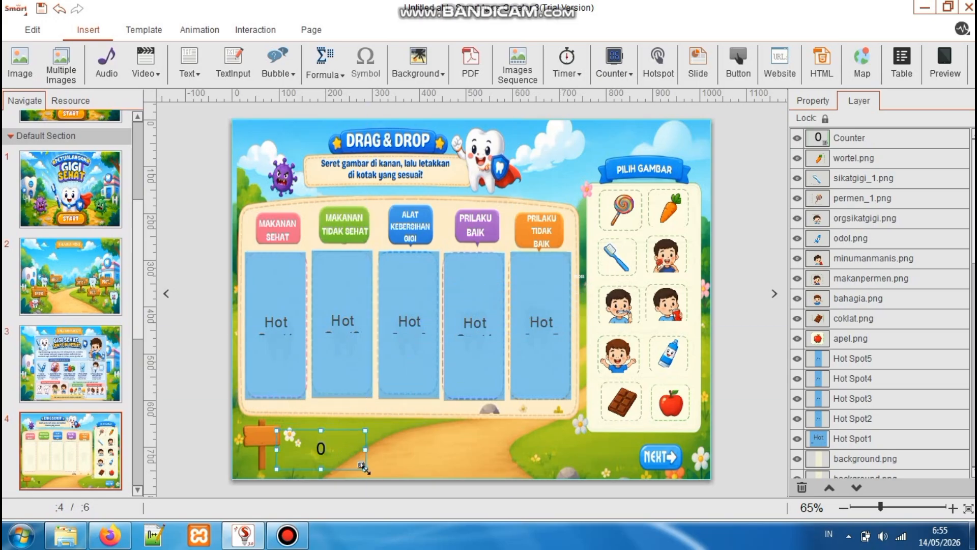
left_click_drag(365, 469, 275, 441)
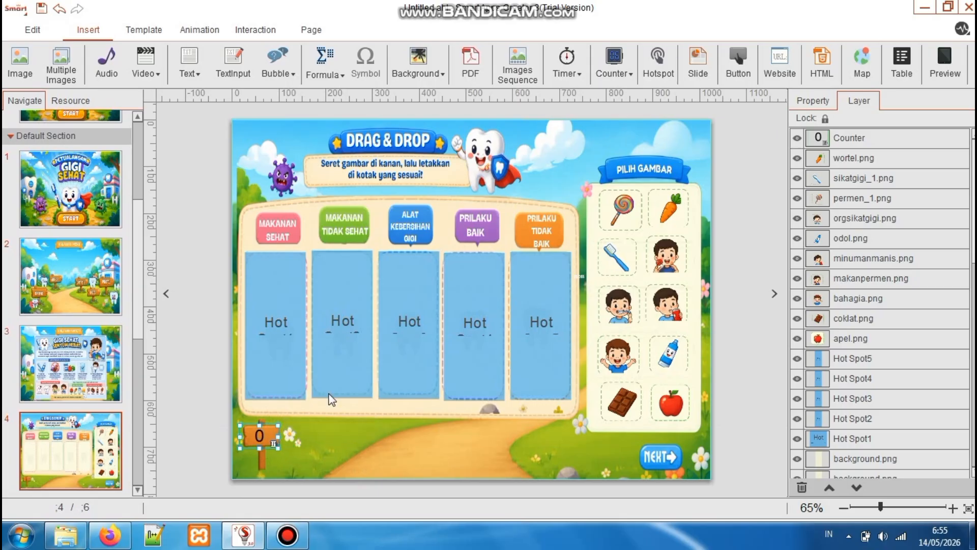
Make the lollipop image (permen_1) increase the counter when it enters Hot Spot2
left_click(624, 208)
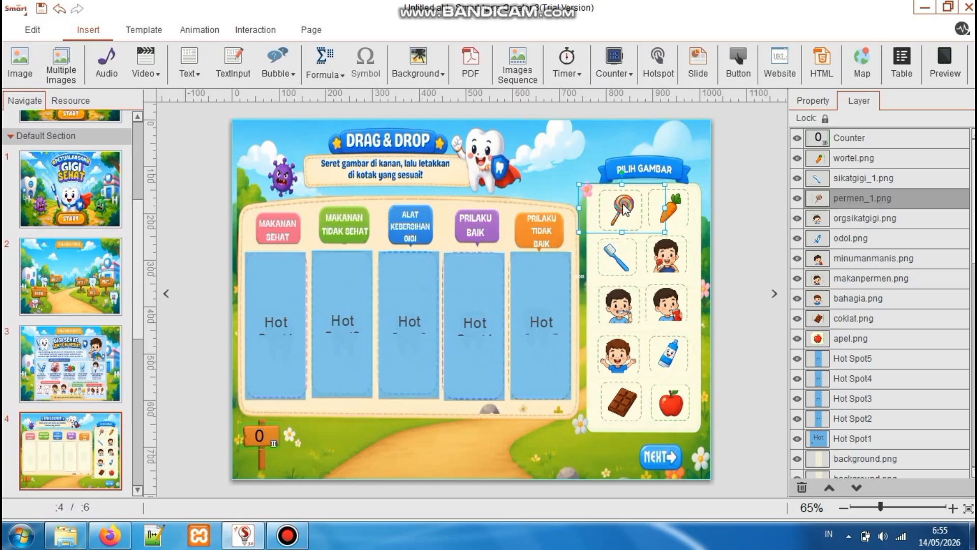
left_click(249, 30)
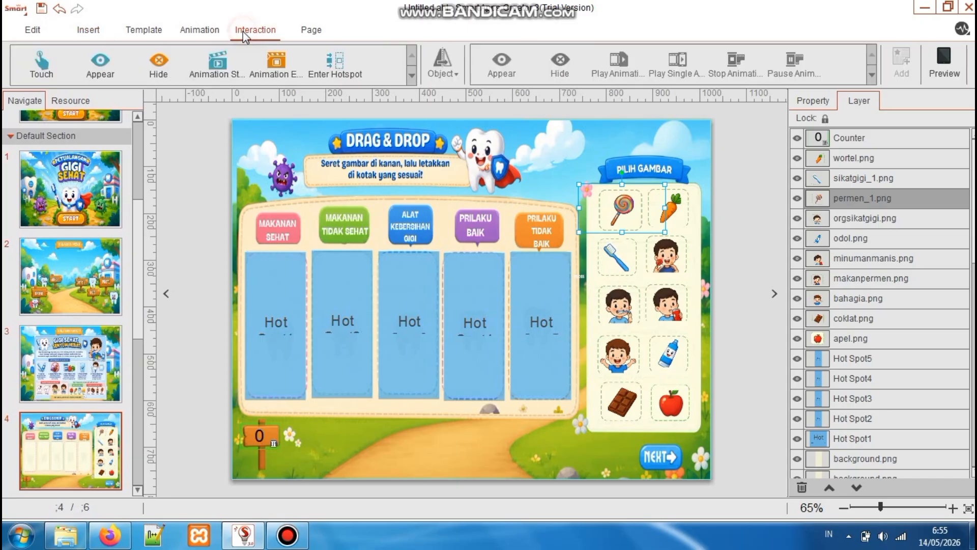
left_click(342, 77)
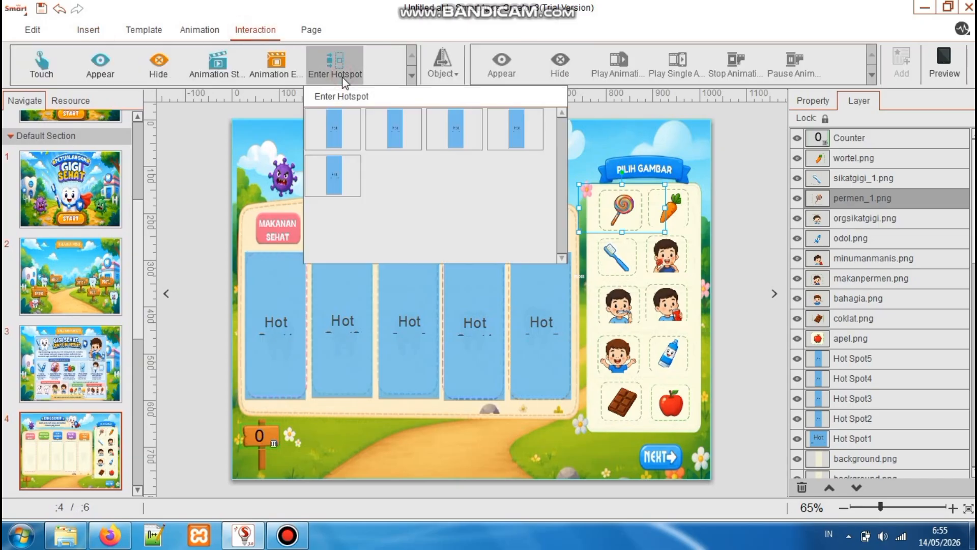
left_click(383, 123)
left_click(456, 76)
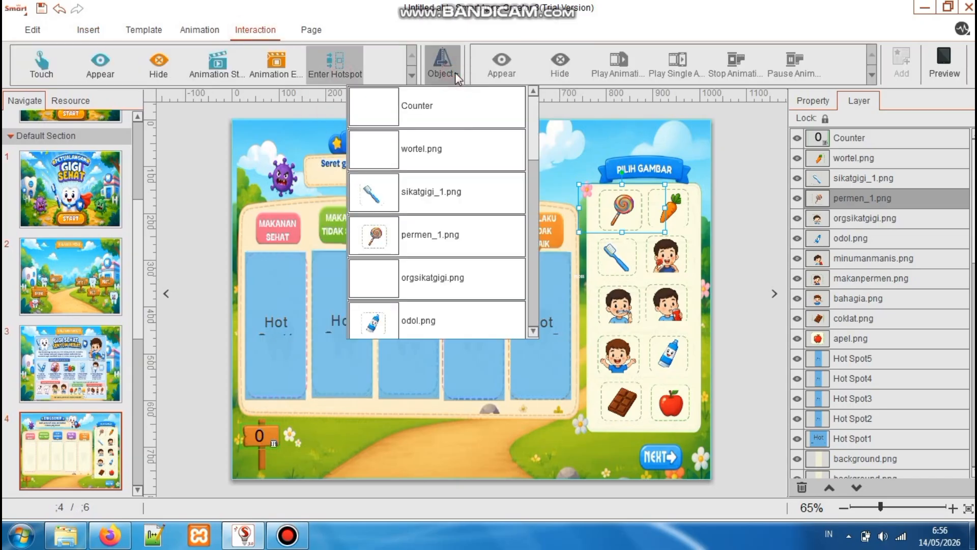
left_click(453, 98)
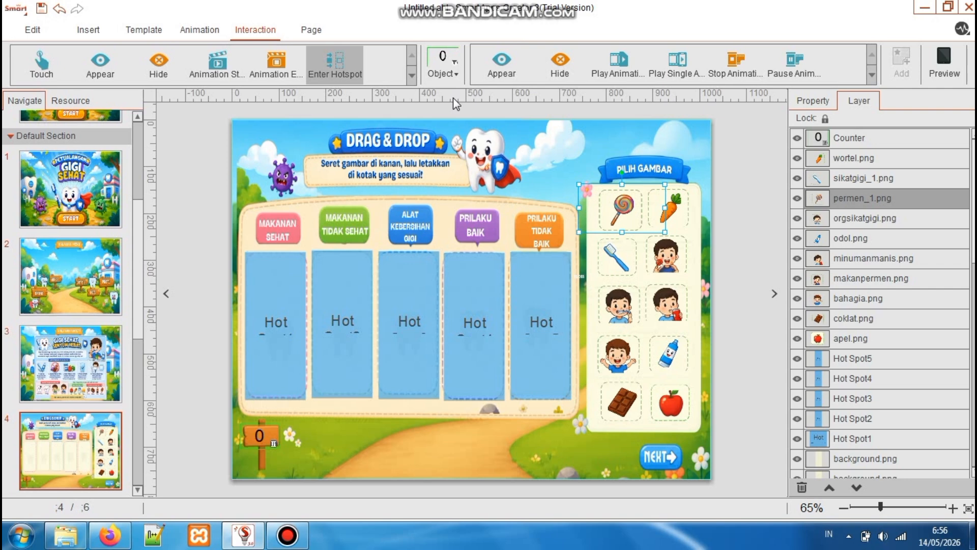
left_click(871, 75)
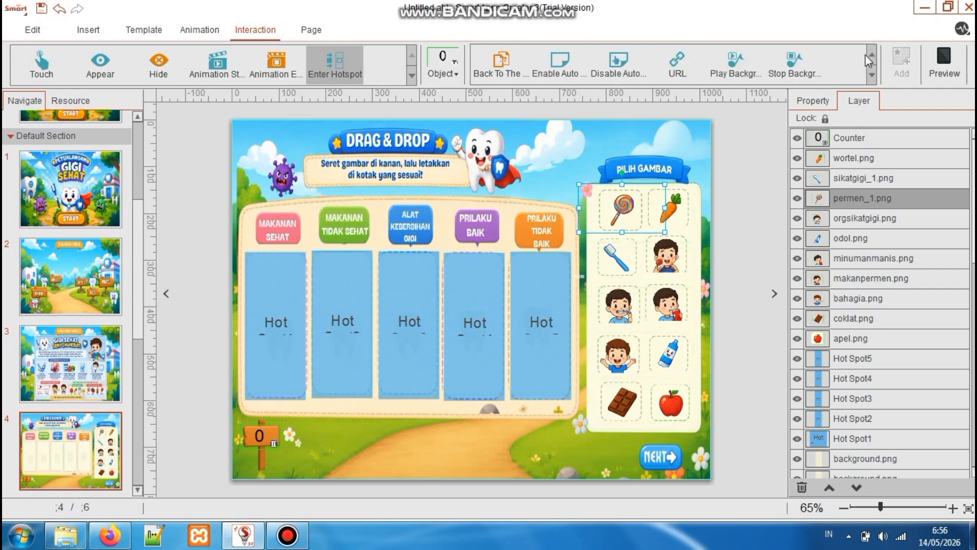
left_click(869, 55)
left_click(508, 56)
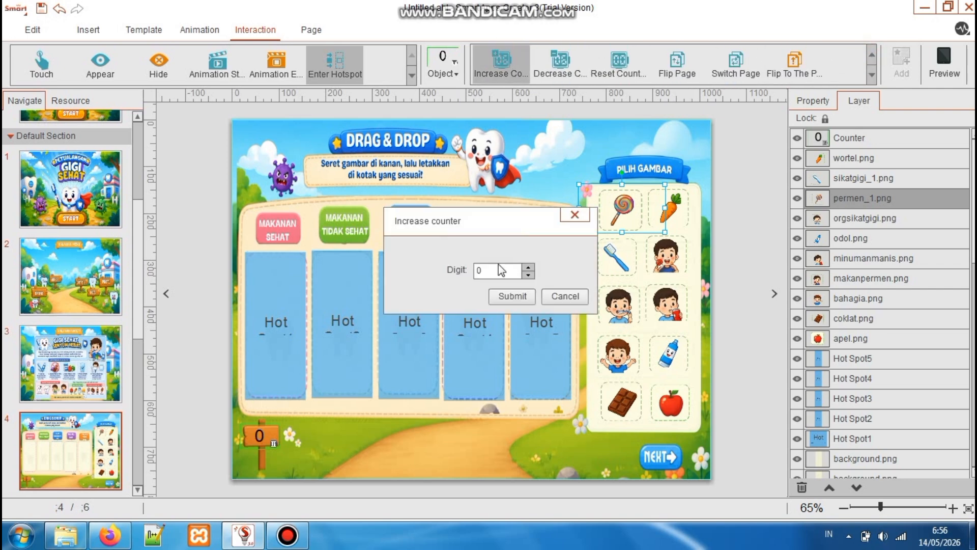
left_click(476, 272)
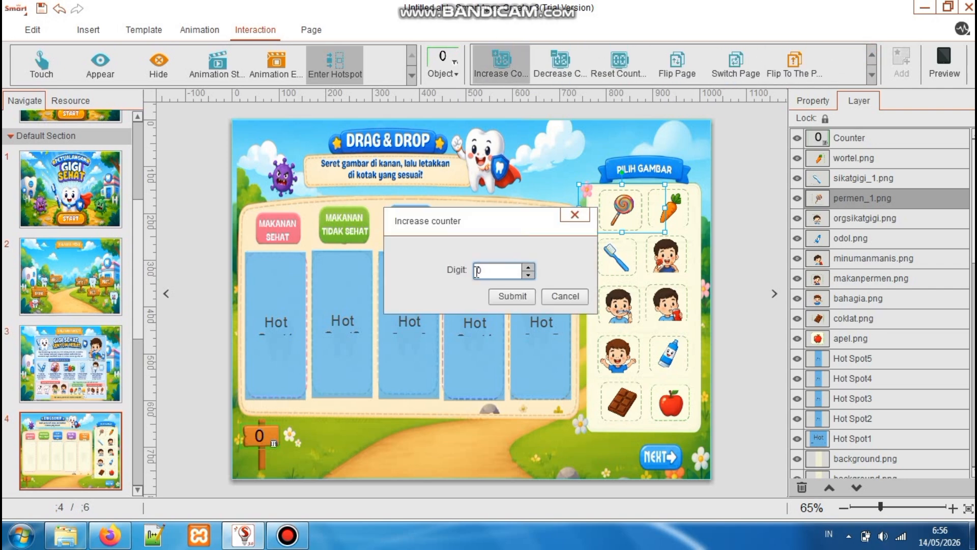
left_click(523, 296)
Make the carrot image increase the counter when it enters its matching hotspot
left_click(682, 207)
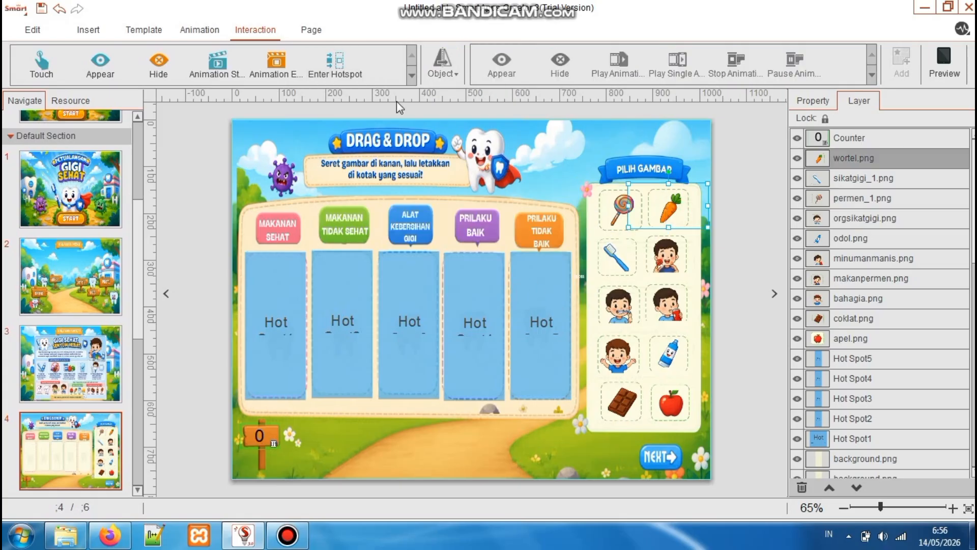
left_click(344, 67)
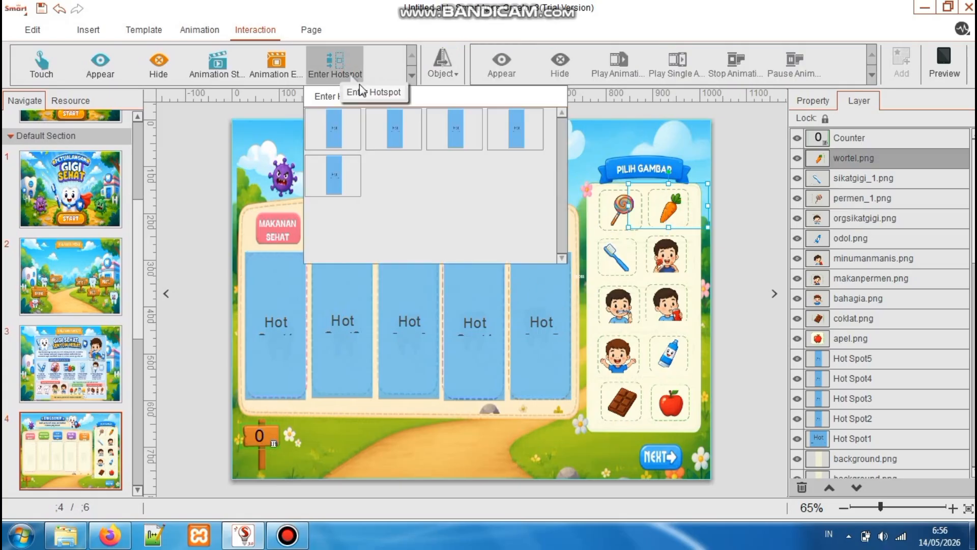
left_click(451, 71)
left_click(451, 92)
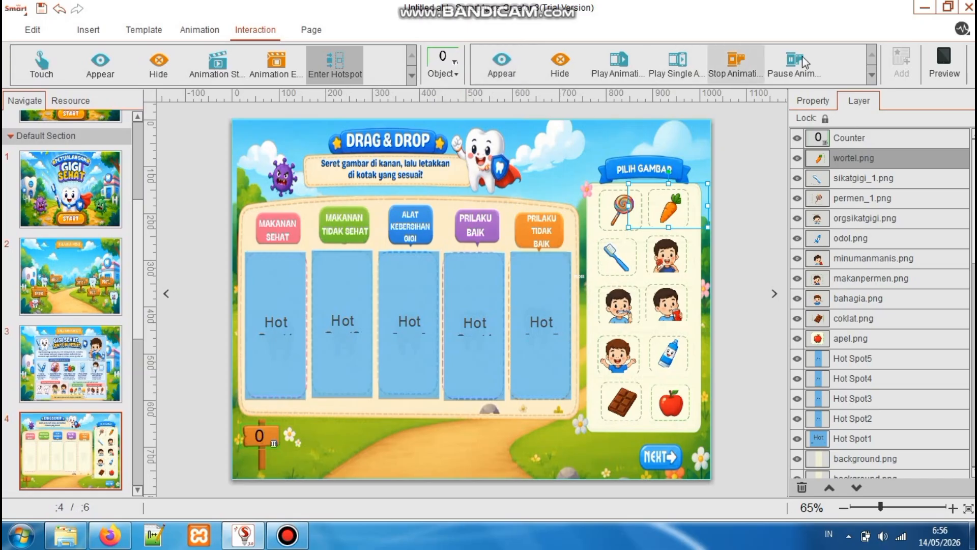
left_click(871, 75)
left_click(496, 72)
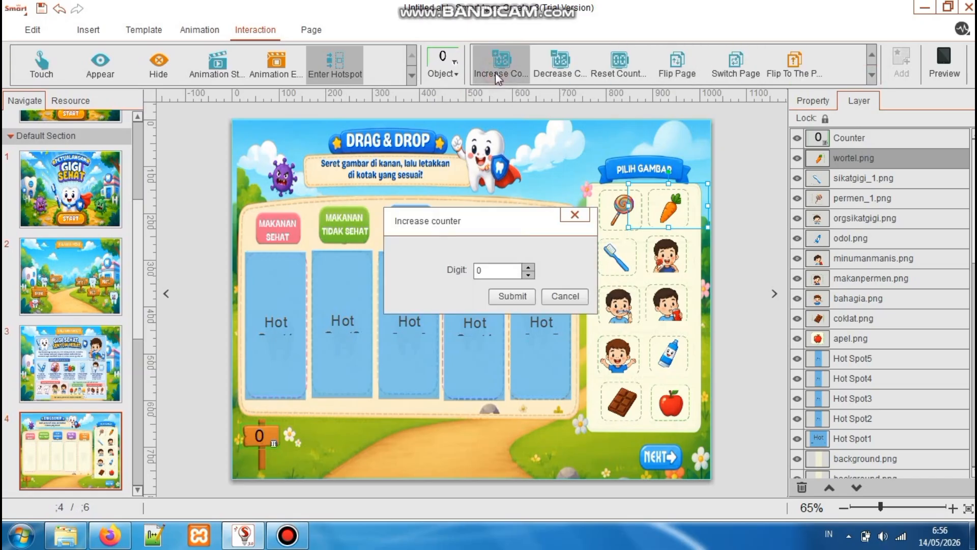
left_click(478, 270)
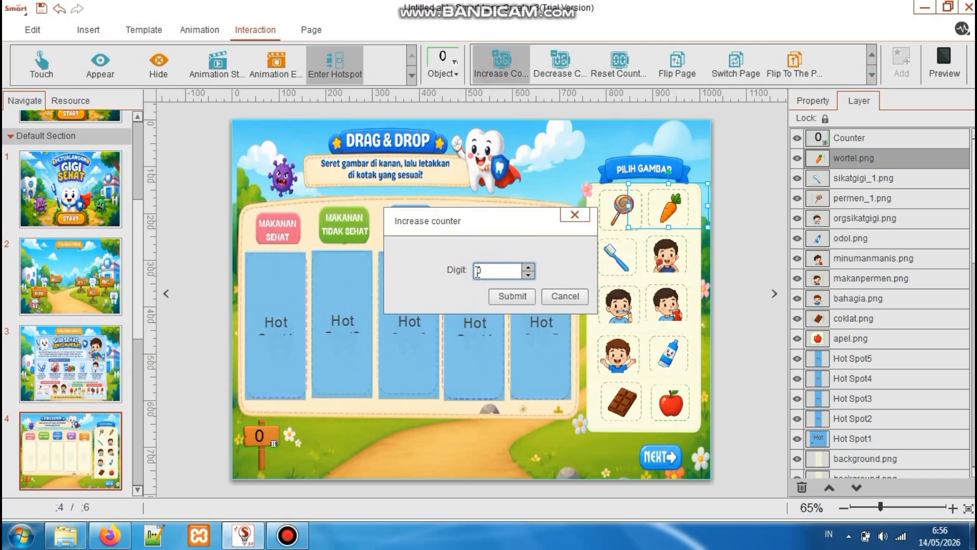
left_click(511, 296)
Make the toothbrush image increase the counter by 10 when it enters Hot Spot3
left_click(616, 262)
left_click(334, 61)
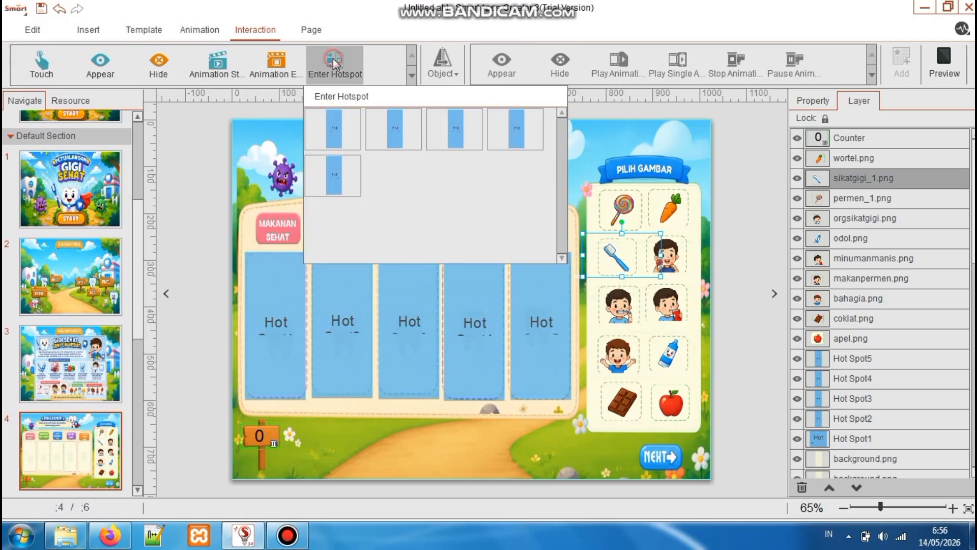
left_click(468, 143)
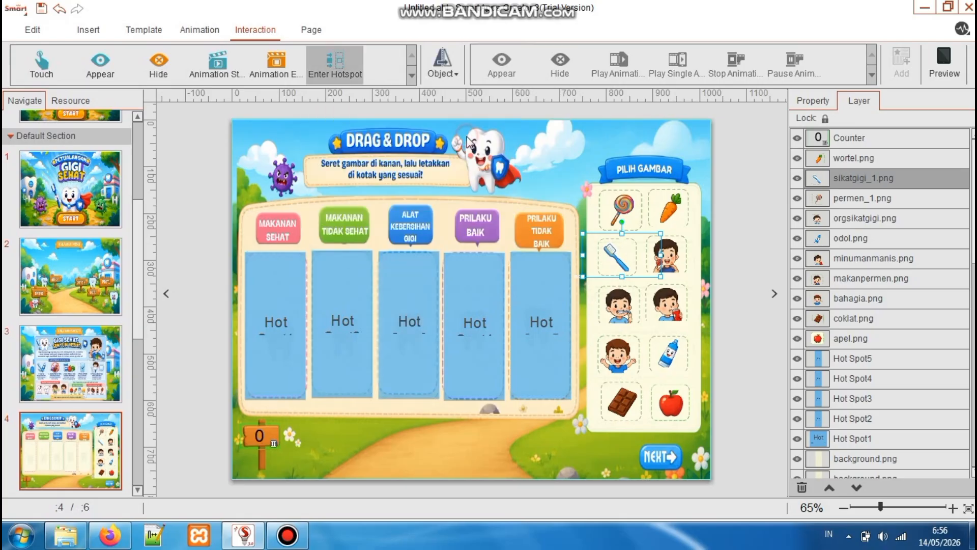
left_click(460, 75)
left_click(467, 107)
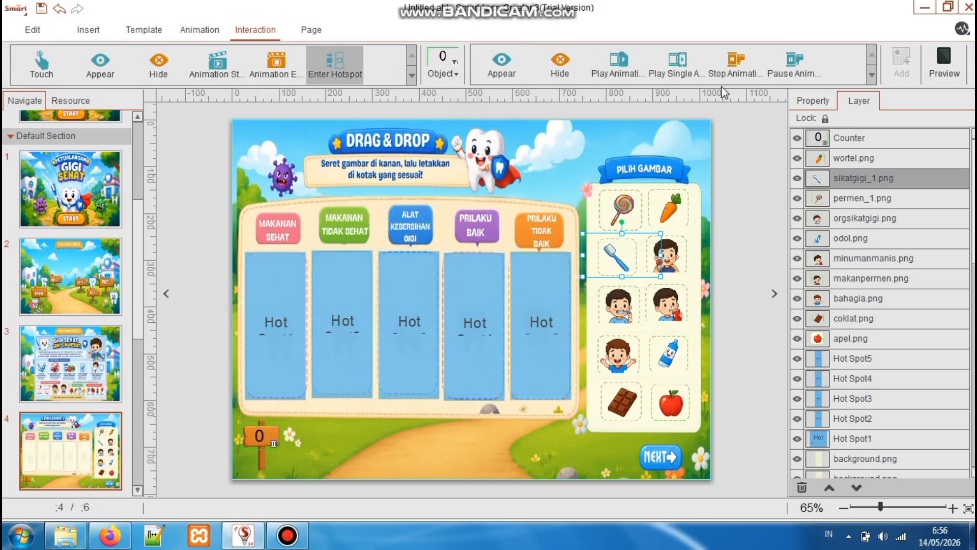
left_click(871, 75)
left_click(501, 64)
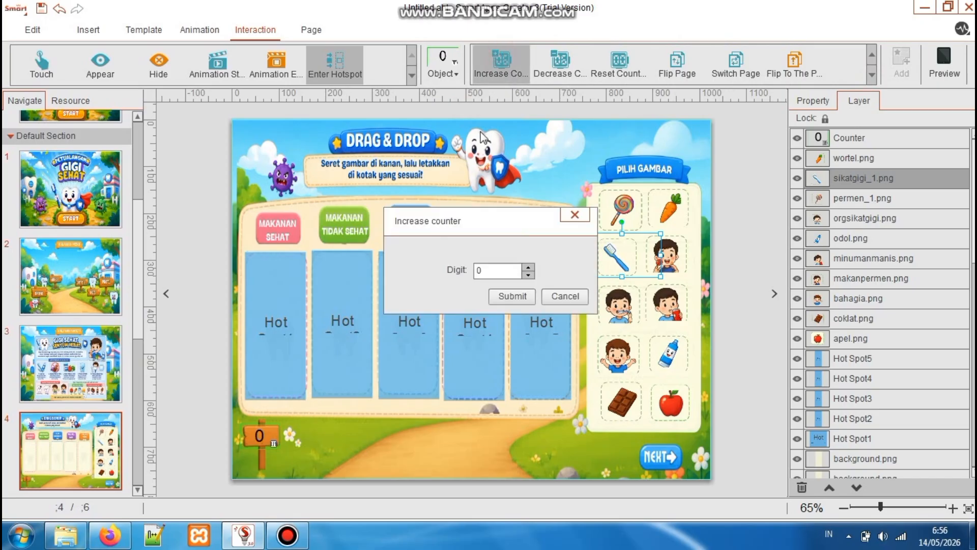
double_click(479, 270)
type("1")
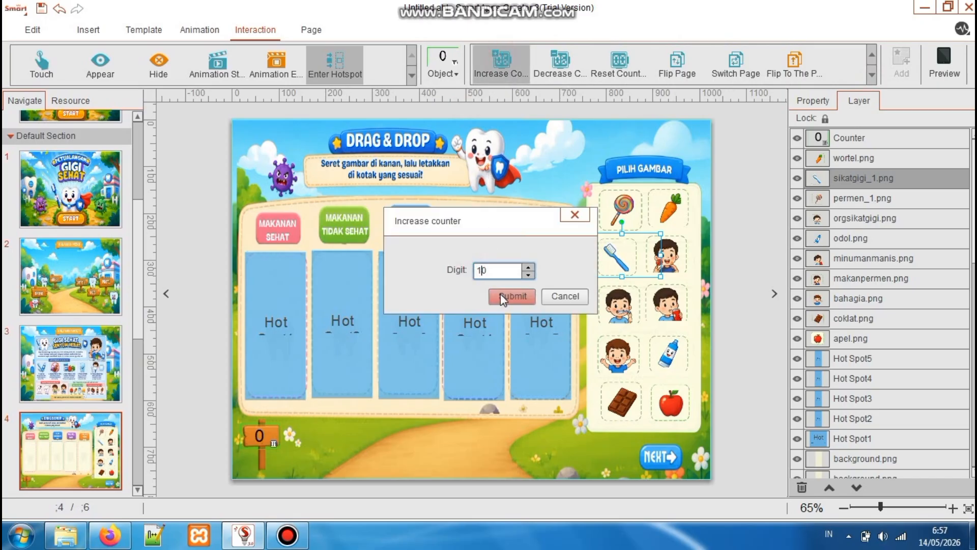
left_click(511, 296)
Make the makanpermen image increase the counter when it enters Hot Spot5
left_click(671, 264)
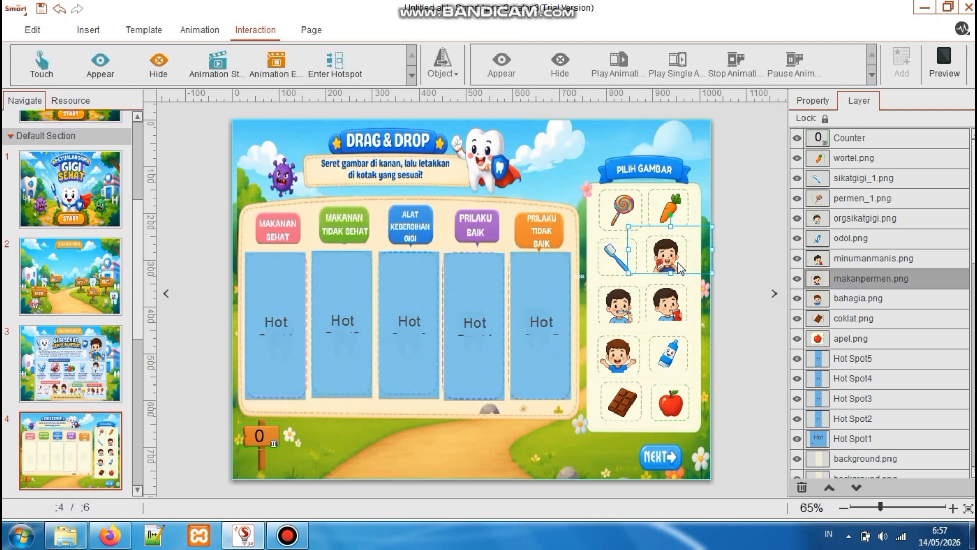
left_click(340, 72)
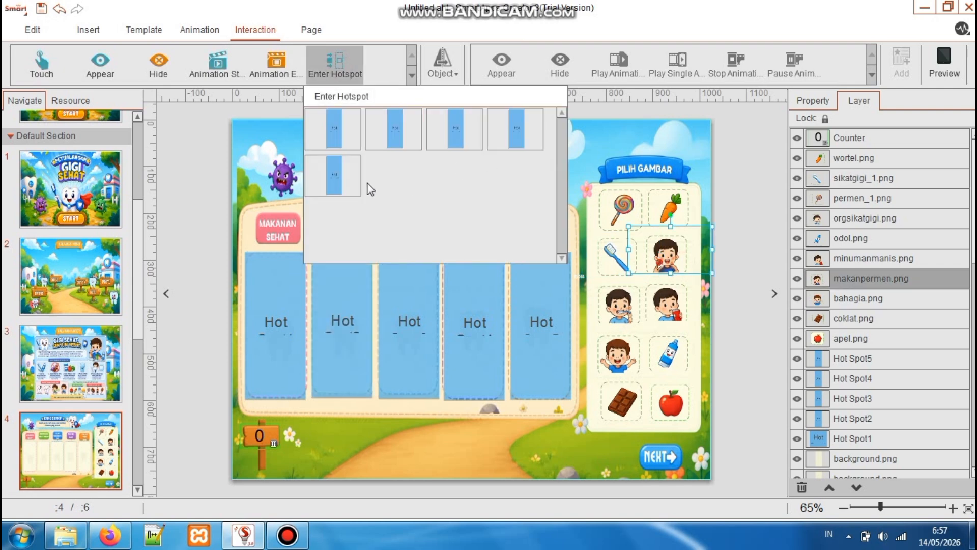
left_click(354, 179)
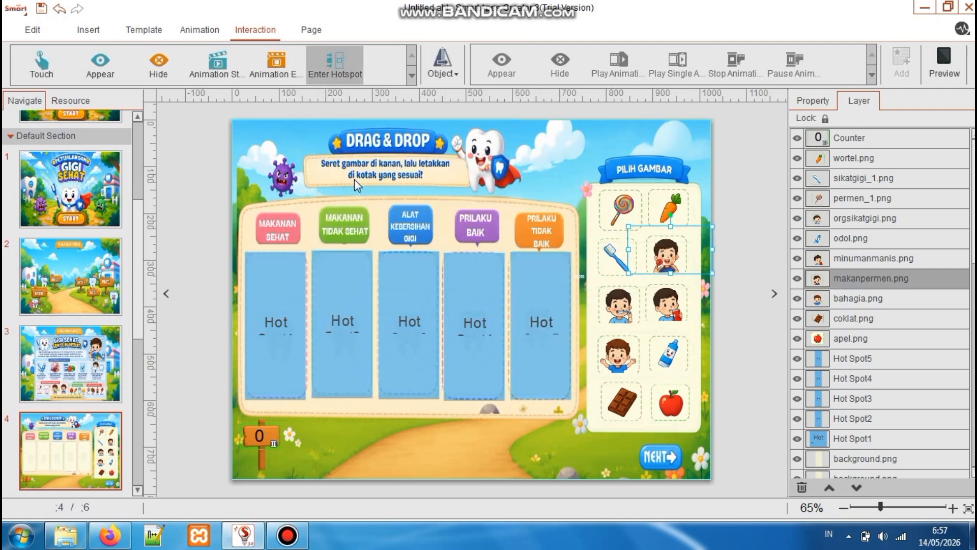
left_click(442, 77)
left_click(444, 108)
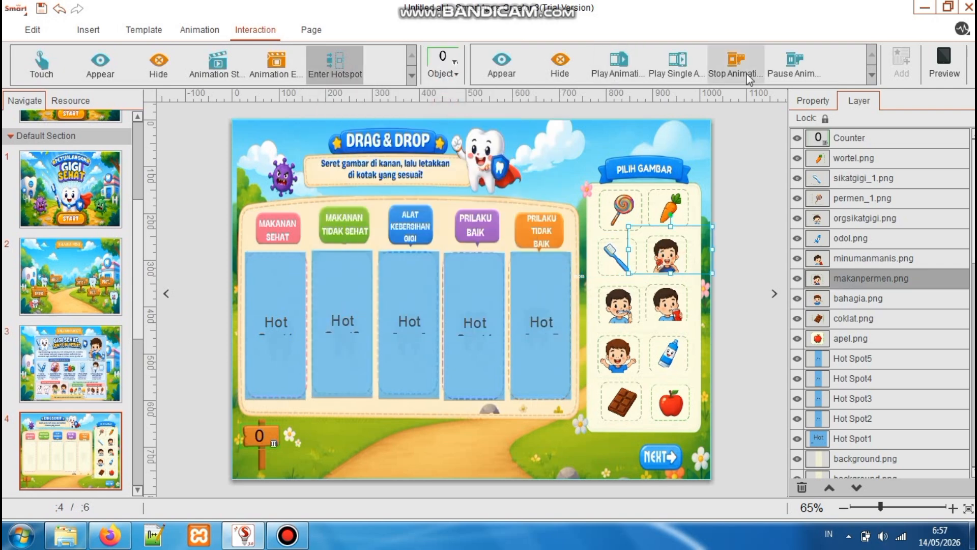
left_click(871, 76)
left_click(501, 62)
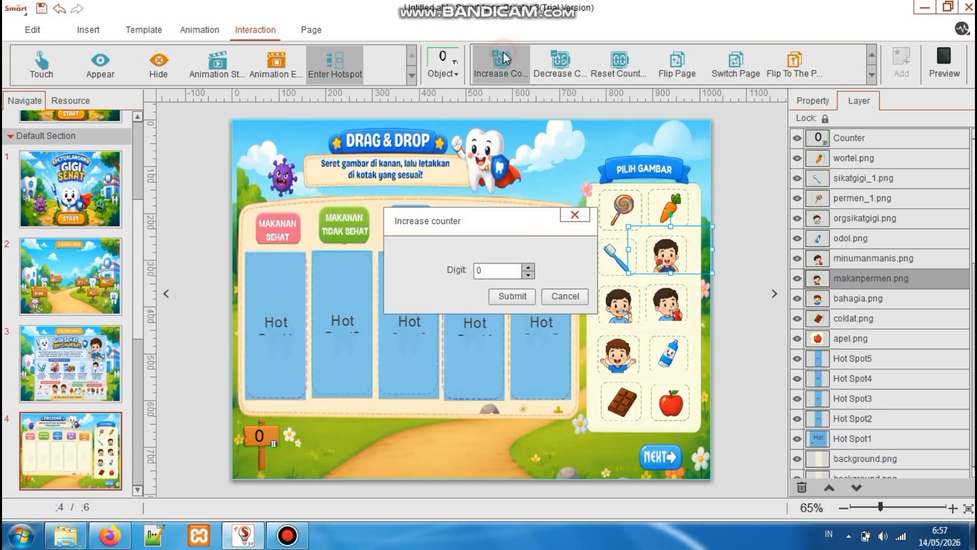
left_click(477, 270)
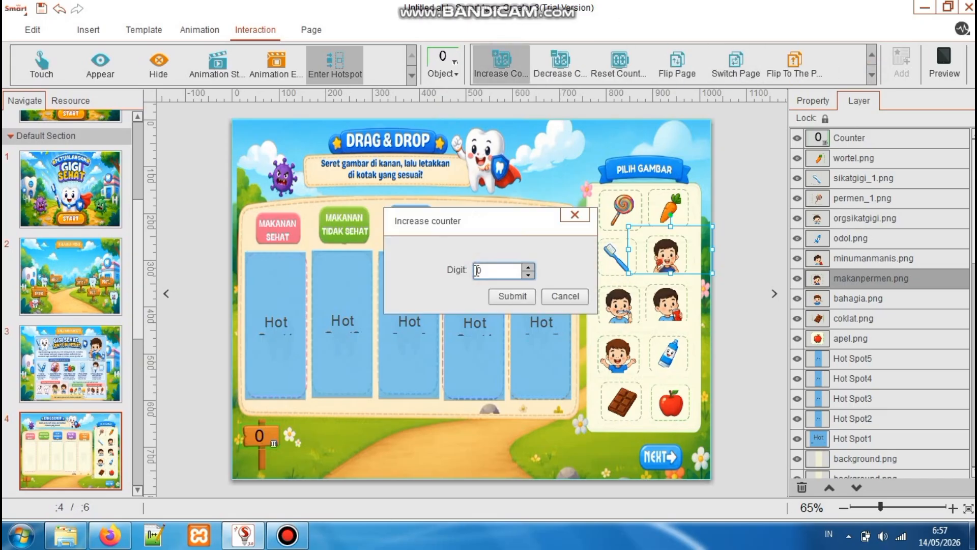
left_click(512, 297)
Make the tooth-brushing boy image (orgsikatgigi) increase the counter by 10 when it enters its matching hotspot
left_click(580, 278)
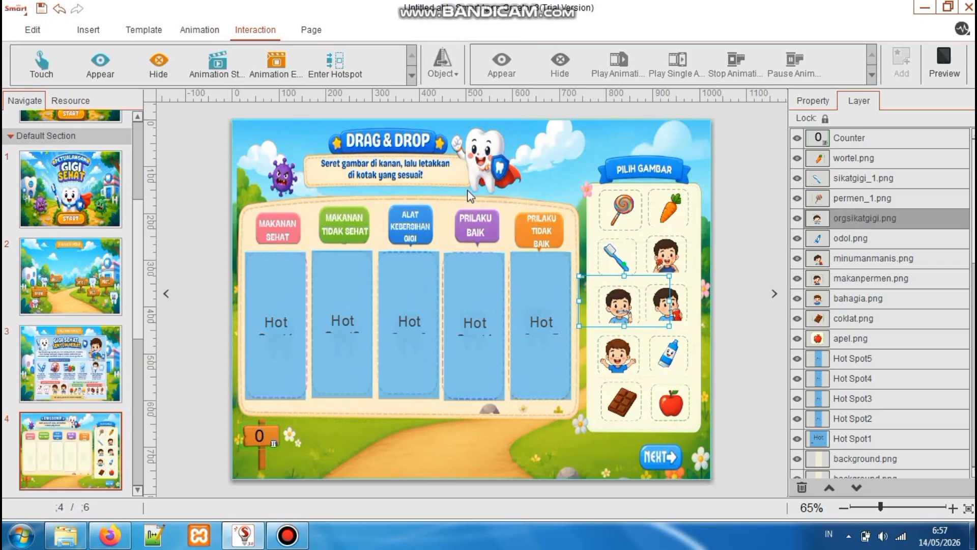
left_click(334, 66)
left_click(500, 133)
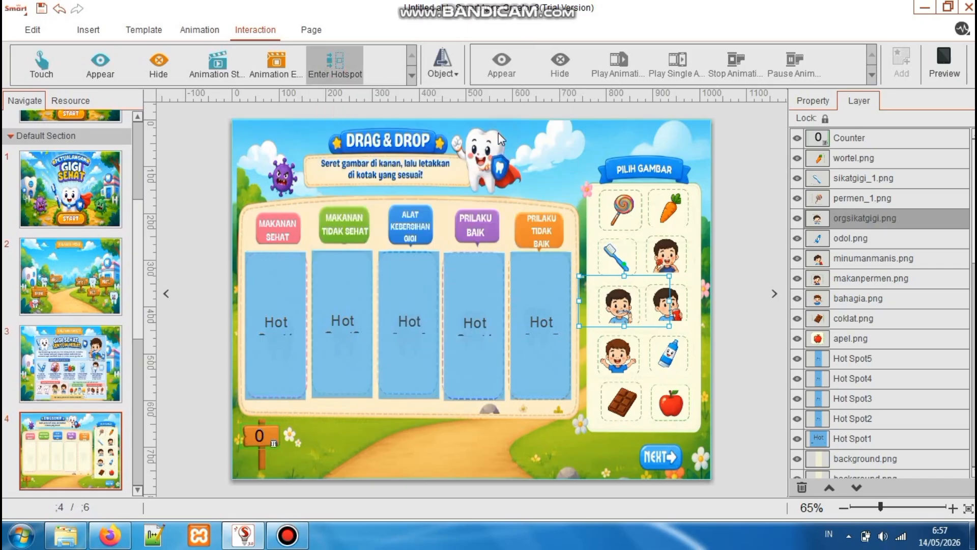
left_click(449, 68)
left_click(448, 117)
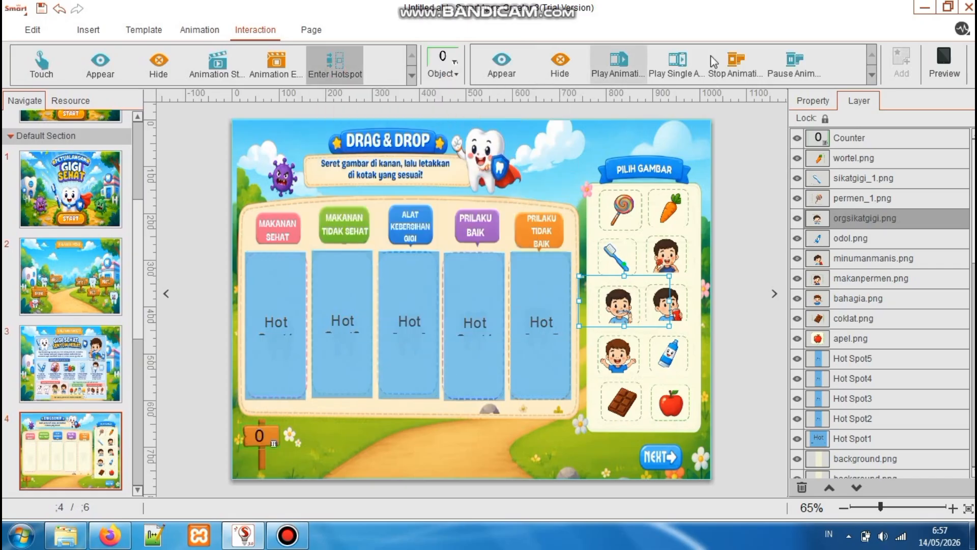
left_click(873, 73)
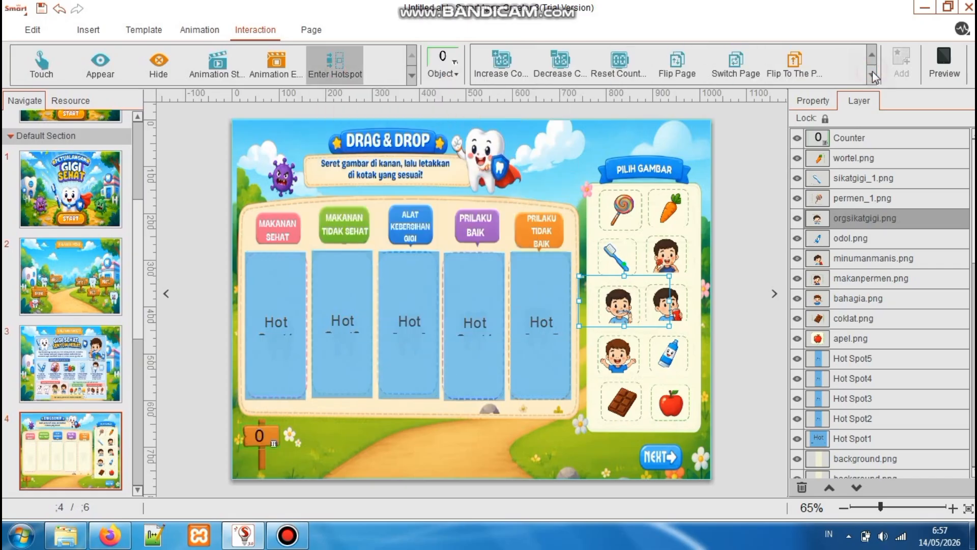
left_click(514, 66)
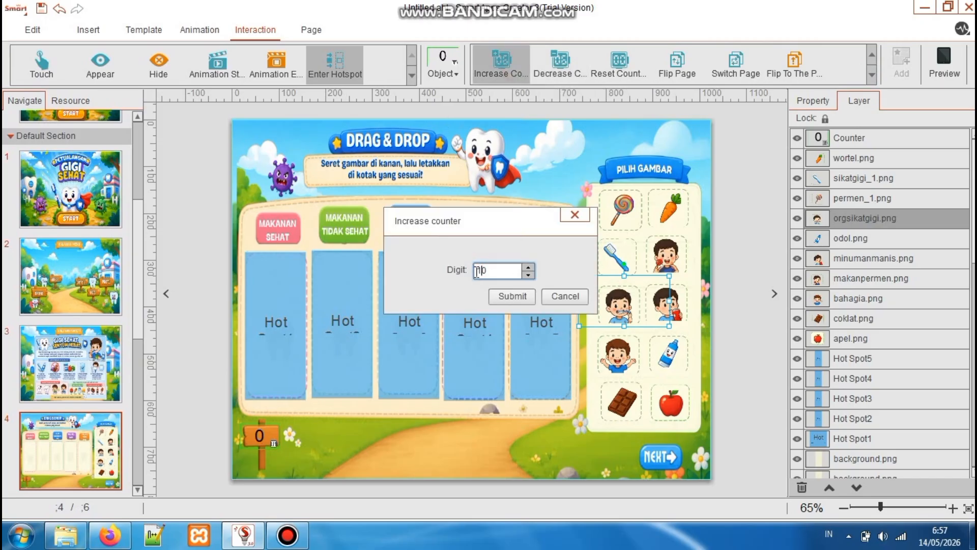
left_click(504, 295)
Make the sweet-drink image (minumanmanis) increase the counter when it enters its matching hotspot
left_click(681, 314)
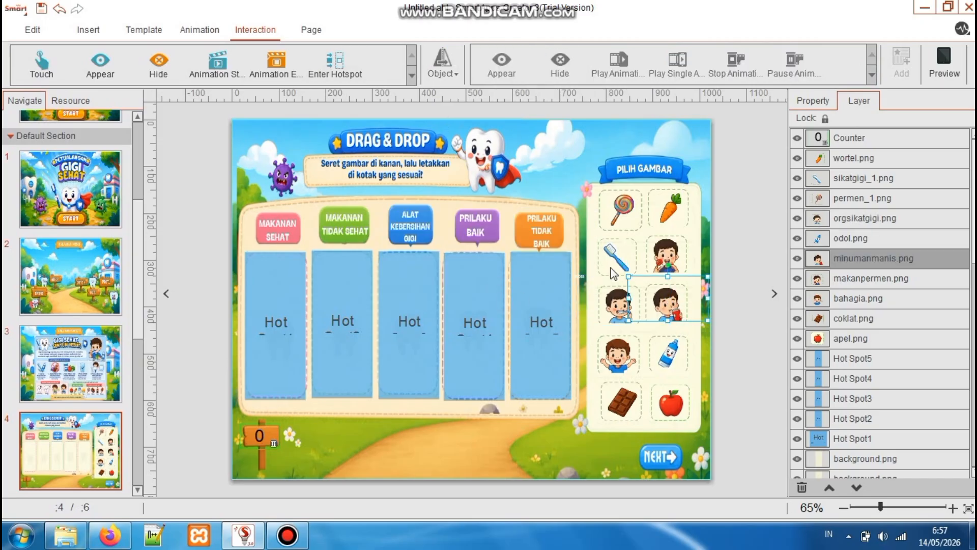
left_click(344, 63)
left_click(346, 175)
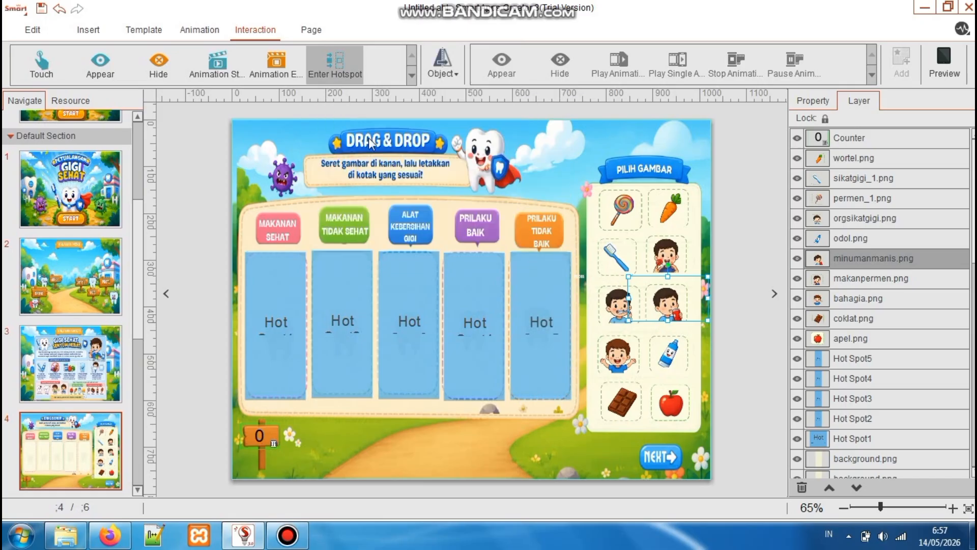
left_click(442, 65)
left_click(453, 103)
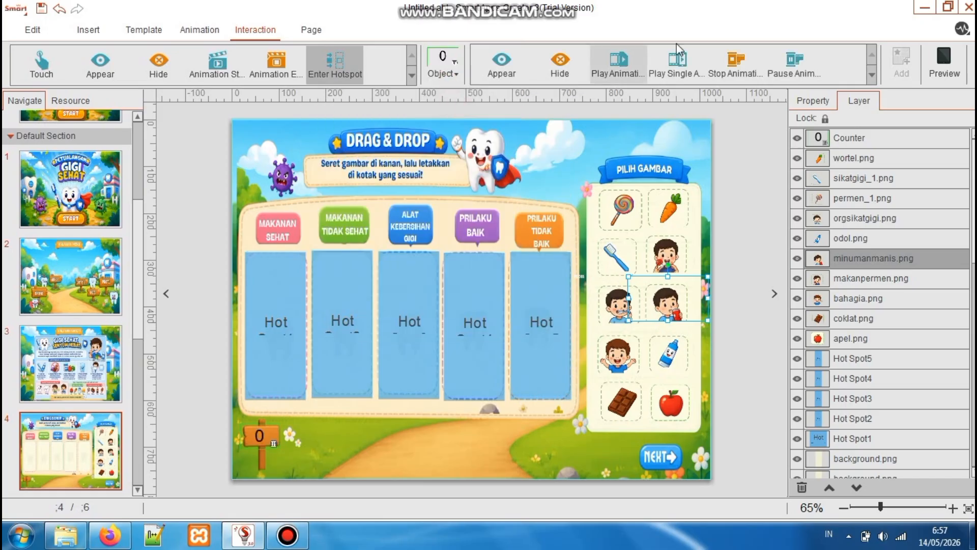
left_click(872, 74)
left_click(496, 65)
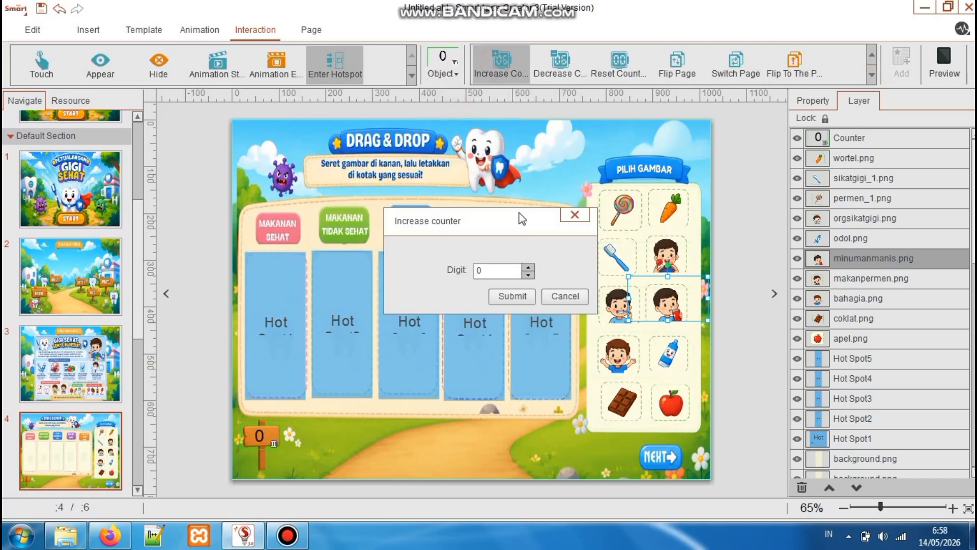
left_click(478, 270)
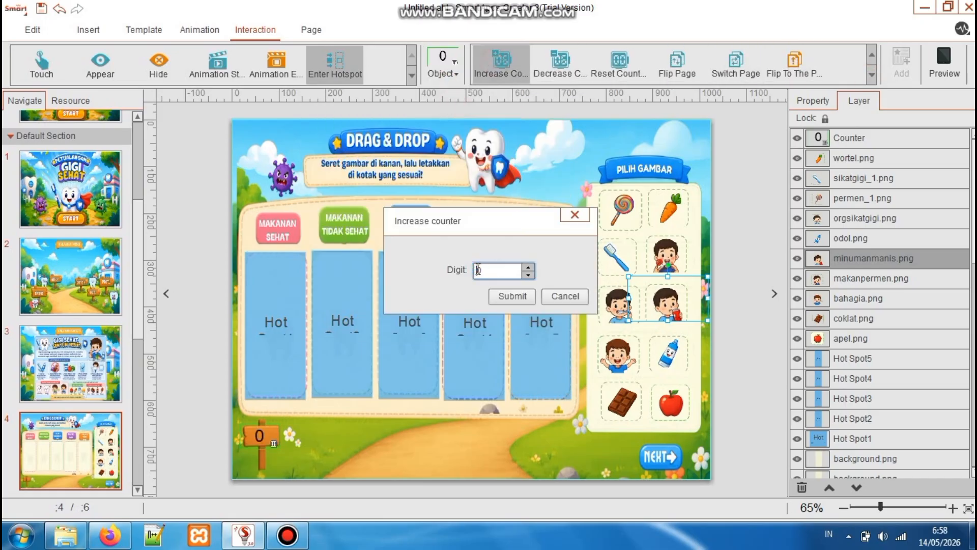
left_click(511, 297)
Make the happy boy image (bahagia) increase the counter when it enters its matching hotspot
left_click(612, 363)
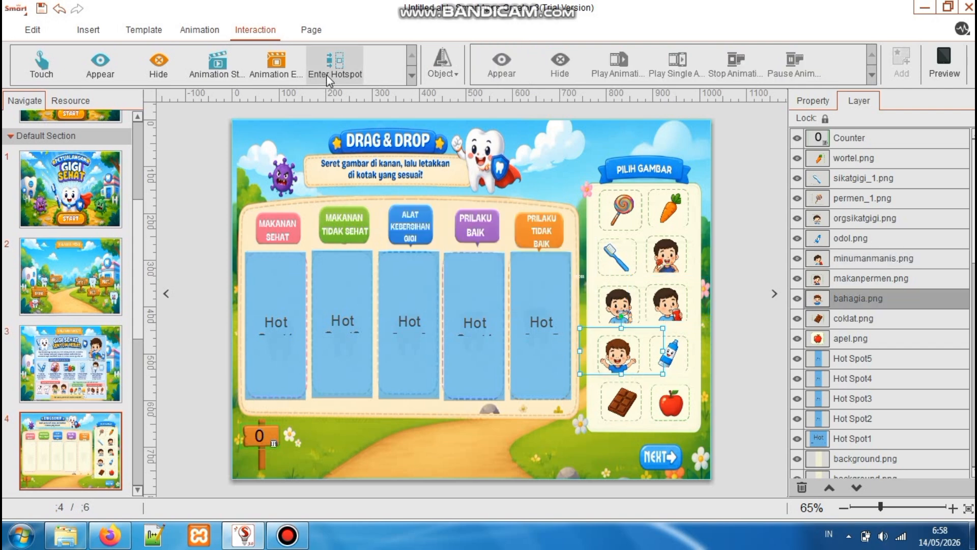
left_click(324, 60)
left_click(514, 126)
left_click(444, 68)
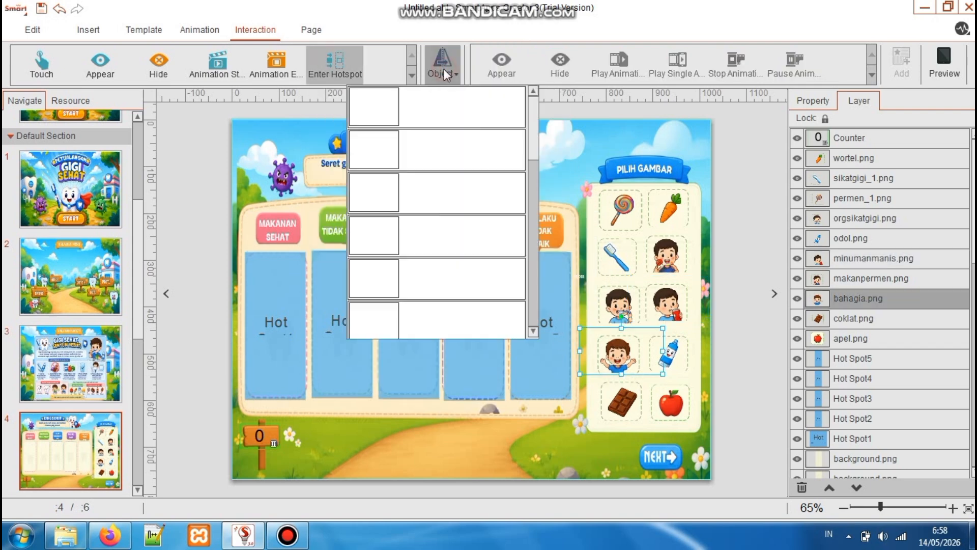
left_click(445, 45)
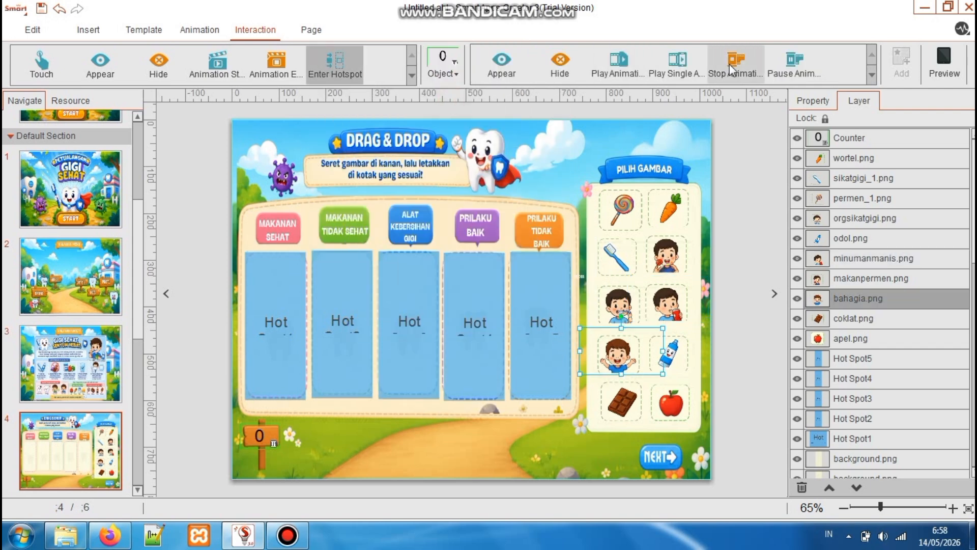
left_click(872, 77)
left_click(498, 67)
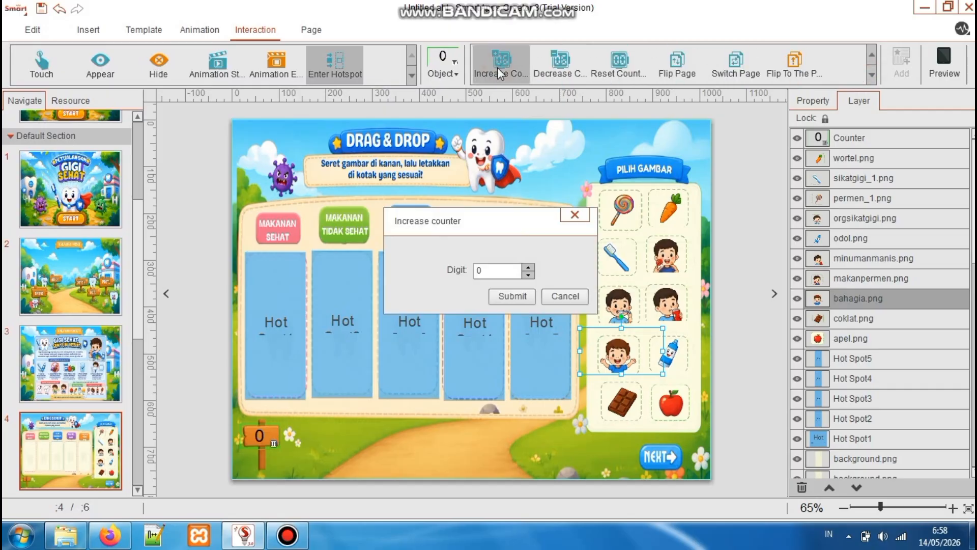
left_click(478, 271)
left_click(505, 297)
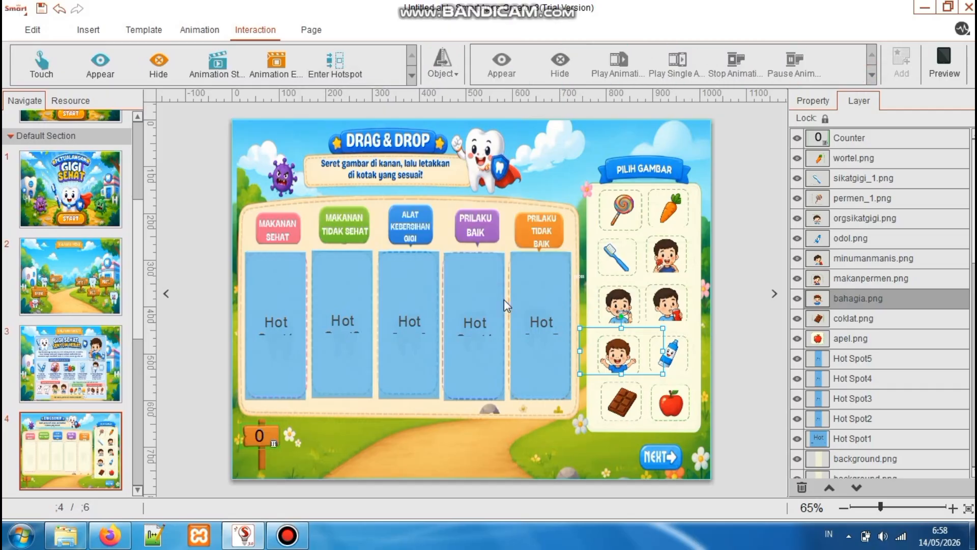
Make the toothpaste image (odol) increase the counter when it enters its matching hotspot
left_click(680, 354)
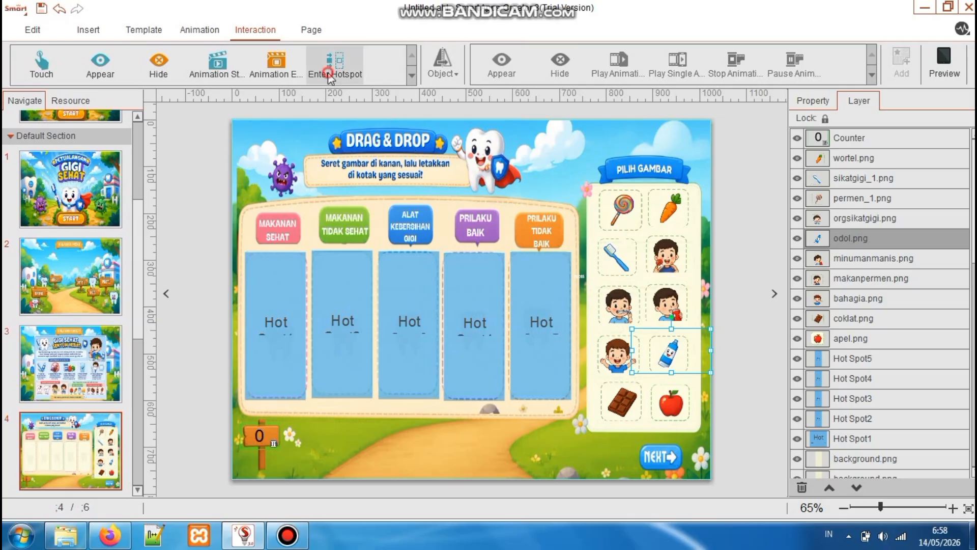
left_click(335, 63)
left_click(443, 130)
left_click(438, 75)
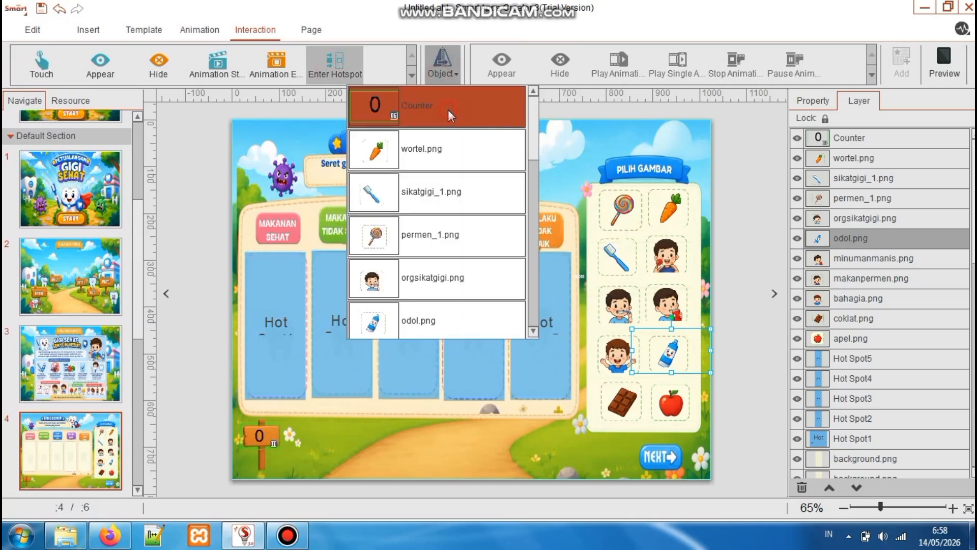
left_click(448, 109)
left_click(872, 77)
left_click(872, 77)
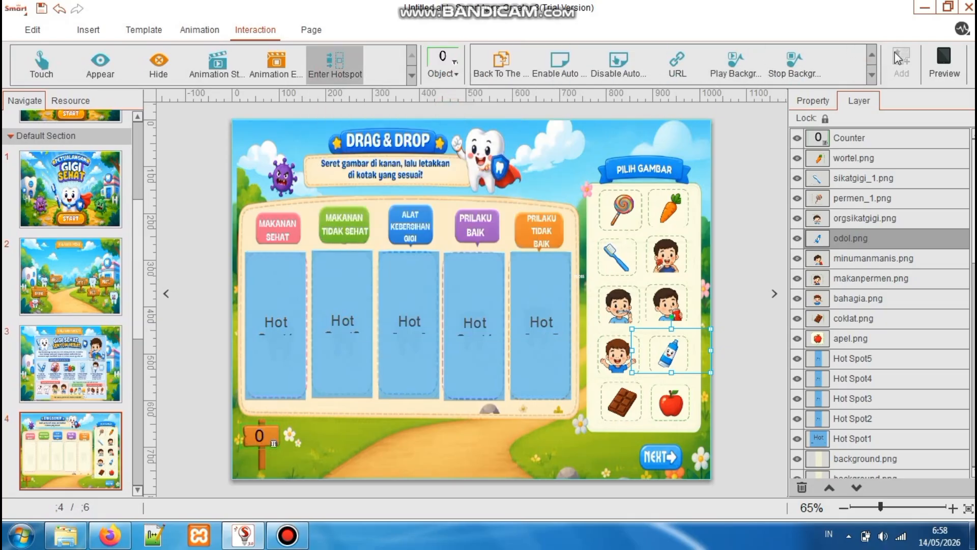
left_click(872, 53)
left_click(509, 72)
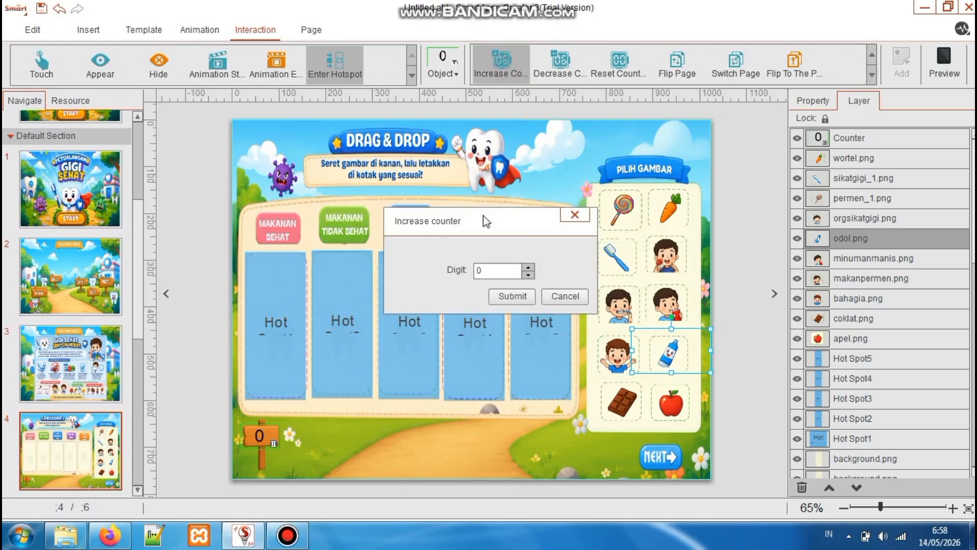
left_click(478, 270)
left_click(505, 297)
Make the chocolate image (coklat) increase the counter by 10 when it enters its matching hotspot
left_click(630, 412)
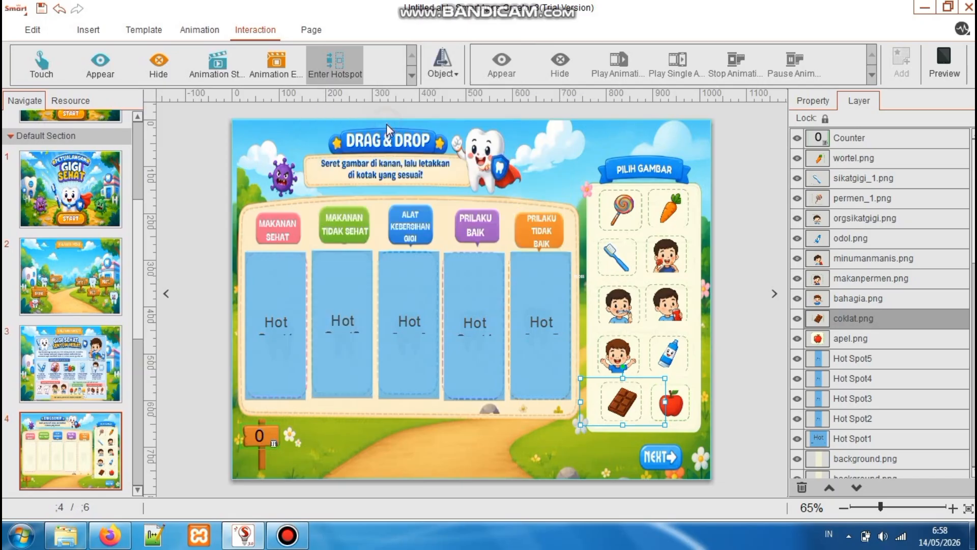
left_click(442, 65)
left_click(430, 107)
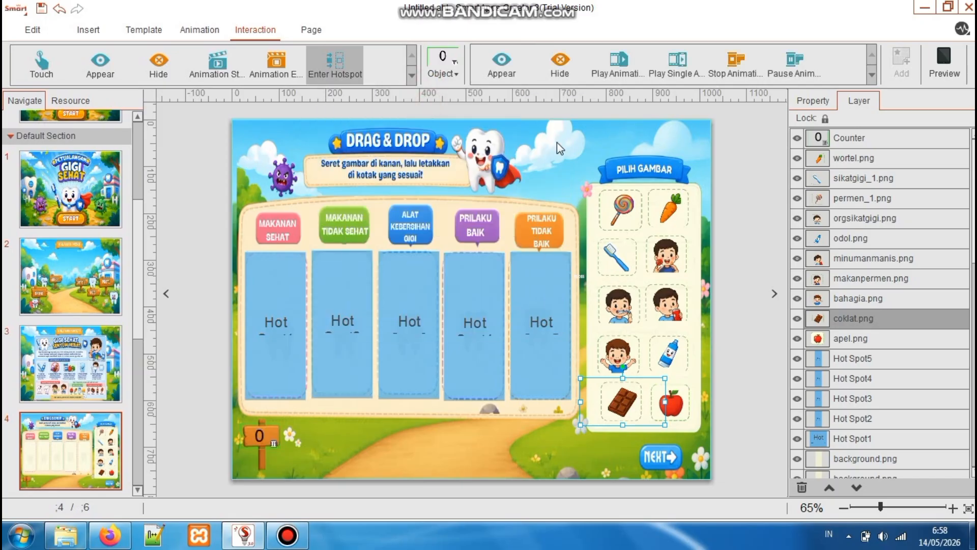
left_click(870, 80)
left_click(500, 63)
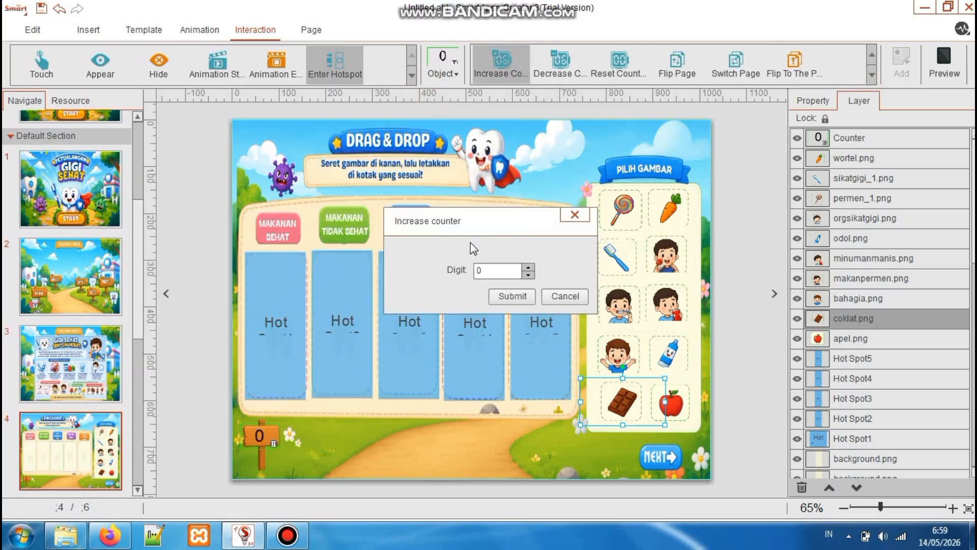
type("1")
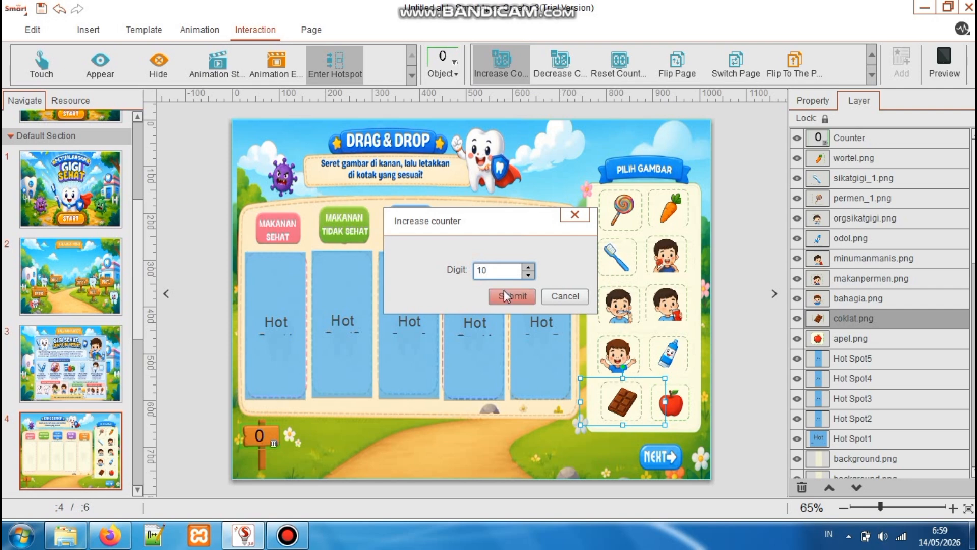
left_click(506, 296)
Make the apple image (apel) increase the counter when it enters its matching hotspot
left_click(670, 399)
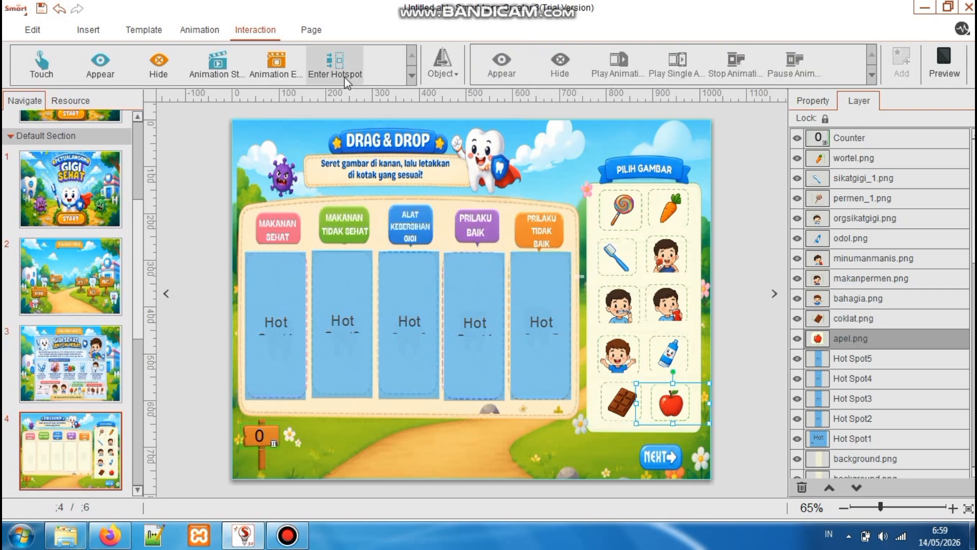
left_click(335, 64)
left_click(350, 127)
left_click(441, 64)
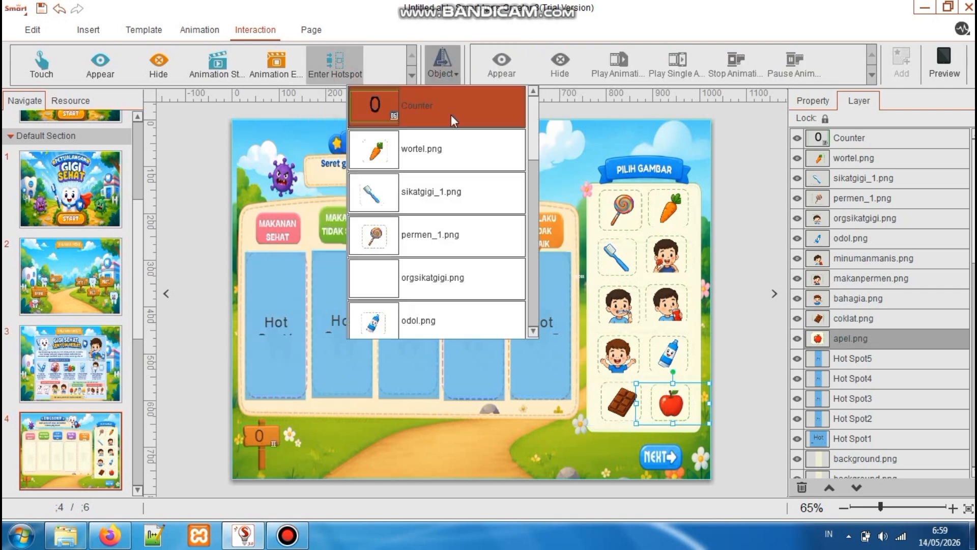
left_click(407, 101)
left_click(871, 78)
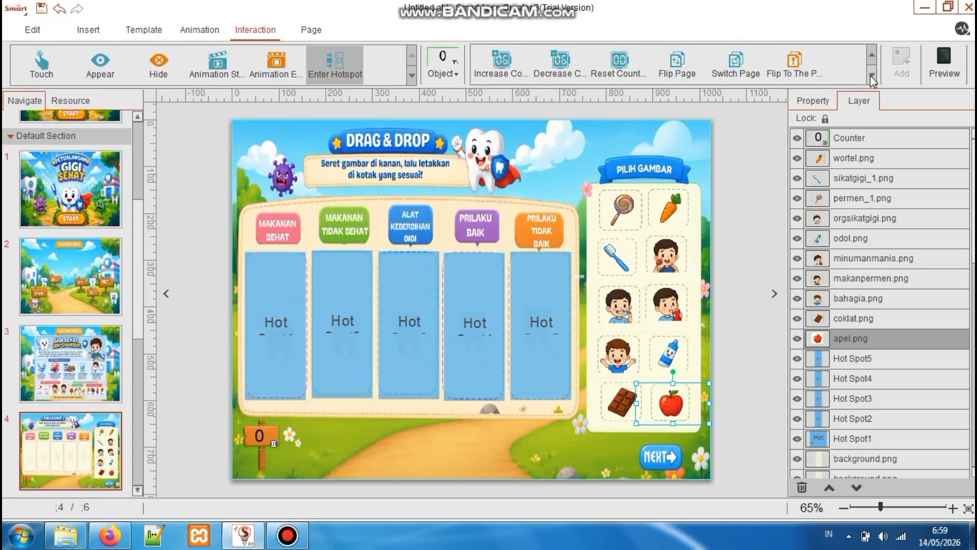
left_click(514, 76)
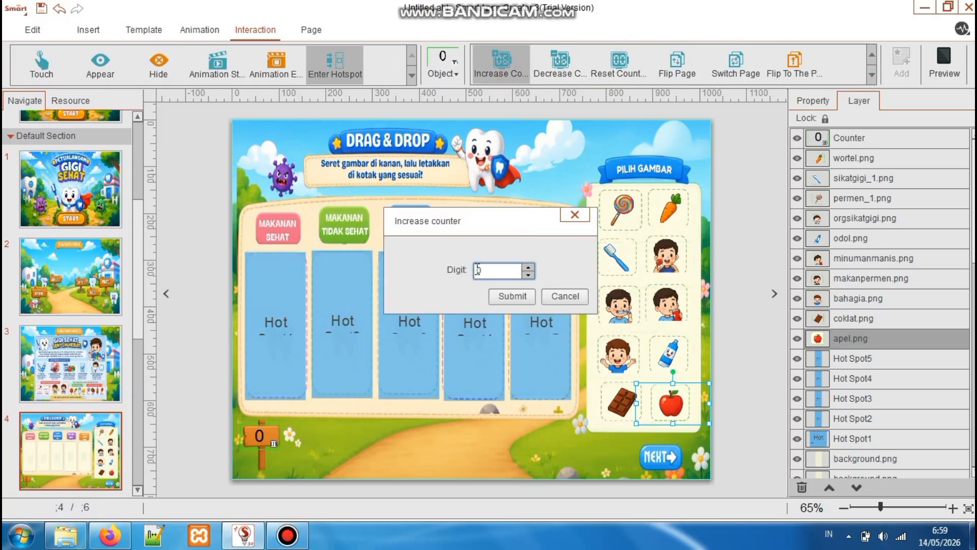
left_click(504, 292)
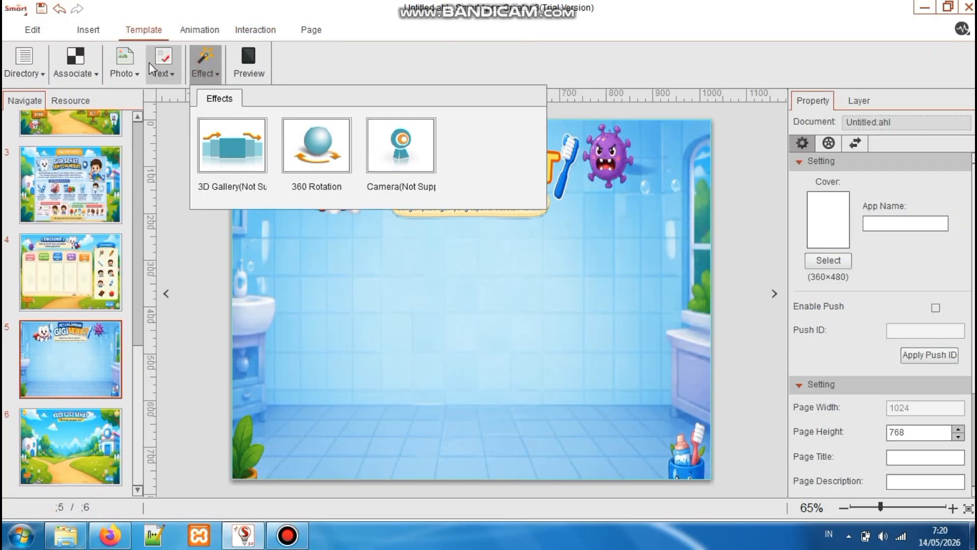
Insert the vertical Connect-the-dots template on page 5, enlarge it to about 639 by 511 px and place it below the heading
left_click(162, 63)
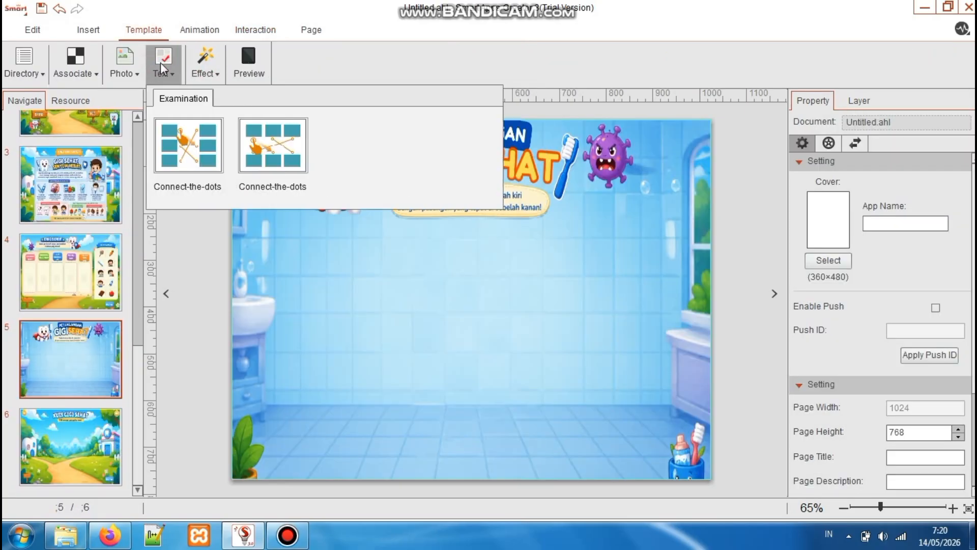
left_click(195, 130)
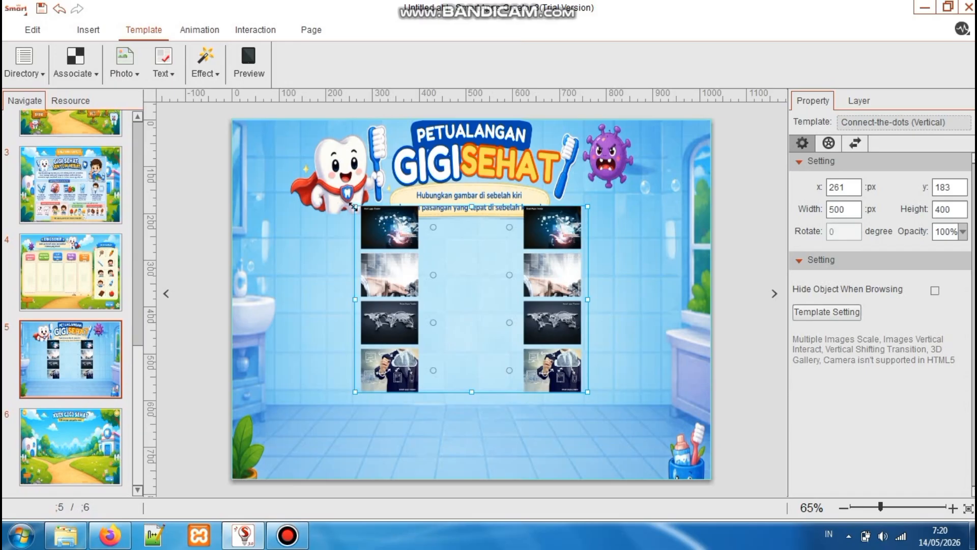
left_click_drag(353, 206, 291, 154)
left_click_drag(456, 251, 493, 321)
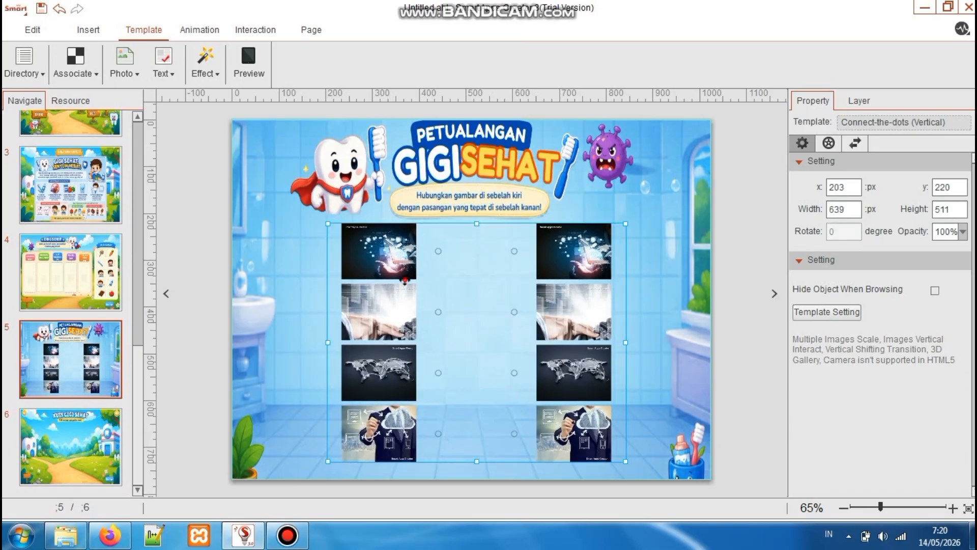
In the Connect-the-dots template settings, replace image A1 with the toothbrush picture 15-Photoroom from the elemengigisehat folder
left_click(807, 312)
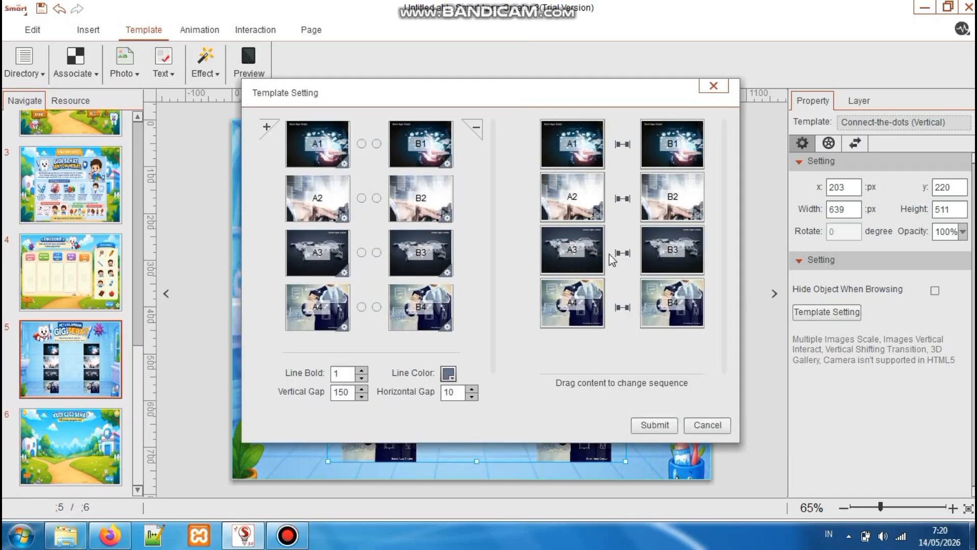
left_click(343, 162)
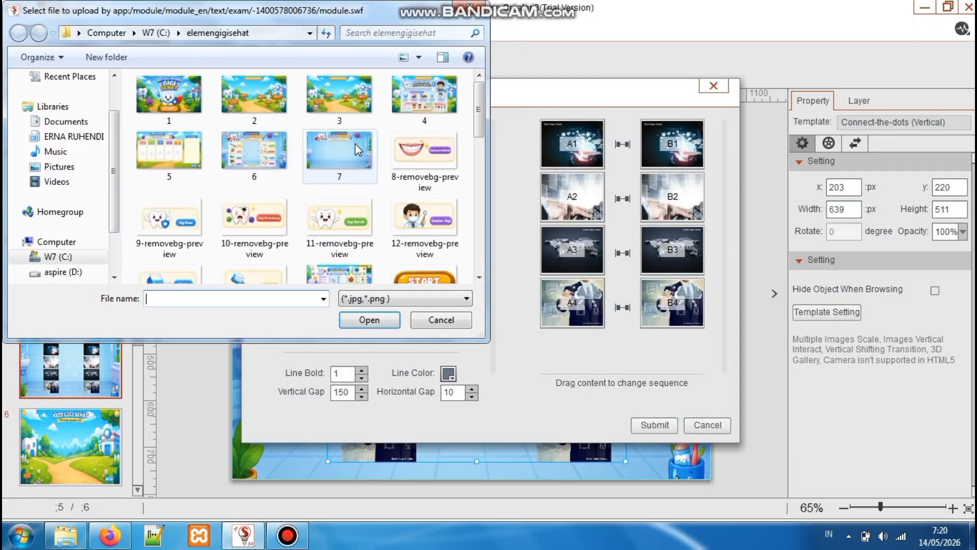
scroll(484, 141, "down", 1)
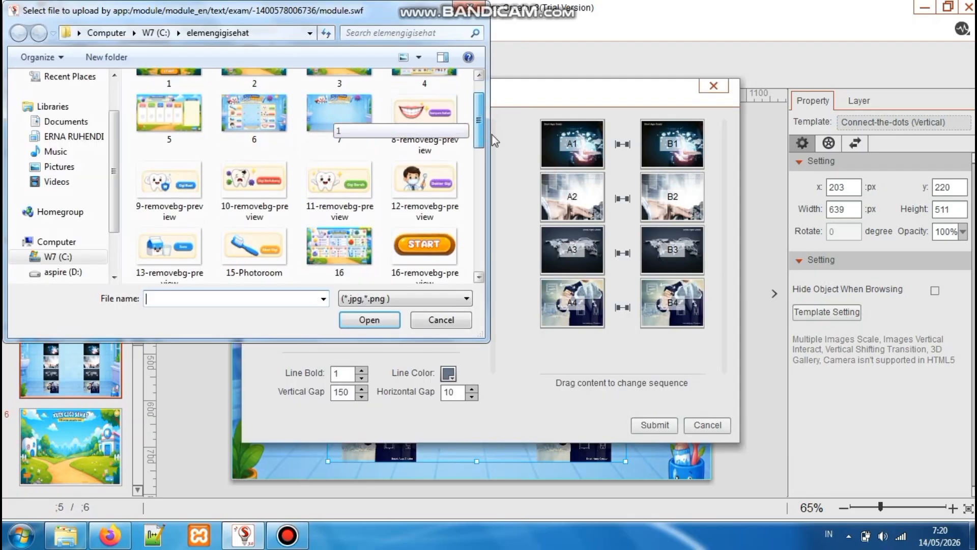
double_click(250, 255)
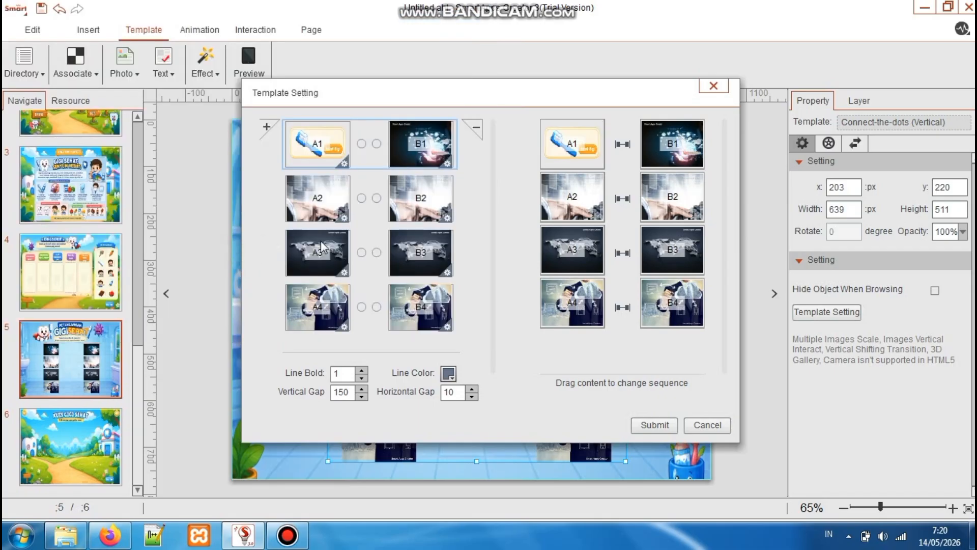
Replace template image B1 with the healthy smile picture 8-removebg-preview
left_click(447, 164)
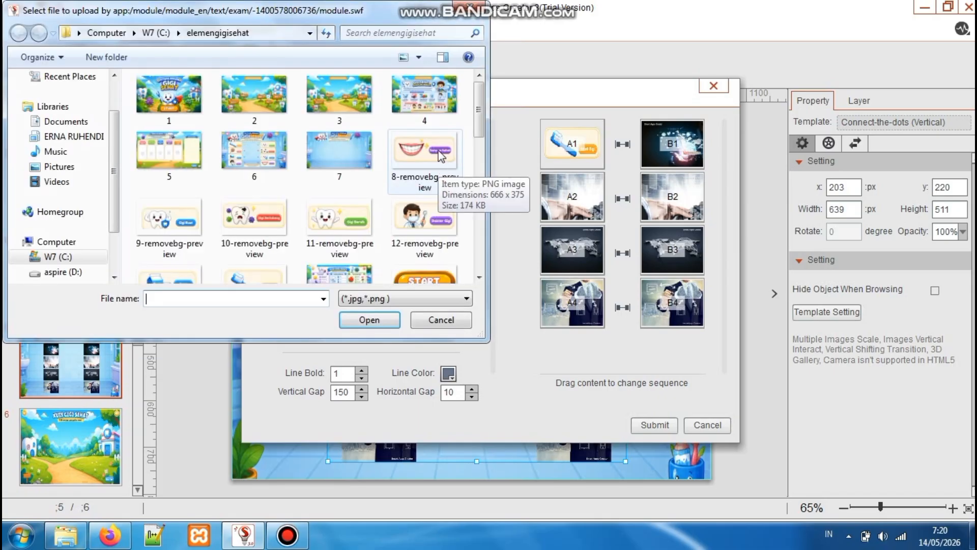
left_click(417, 174)
left_click(377, 318)
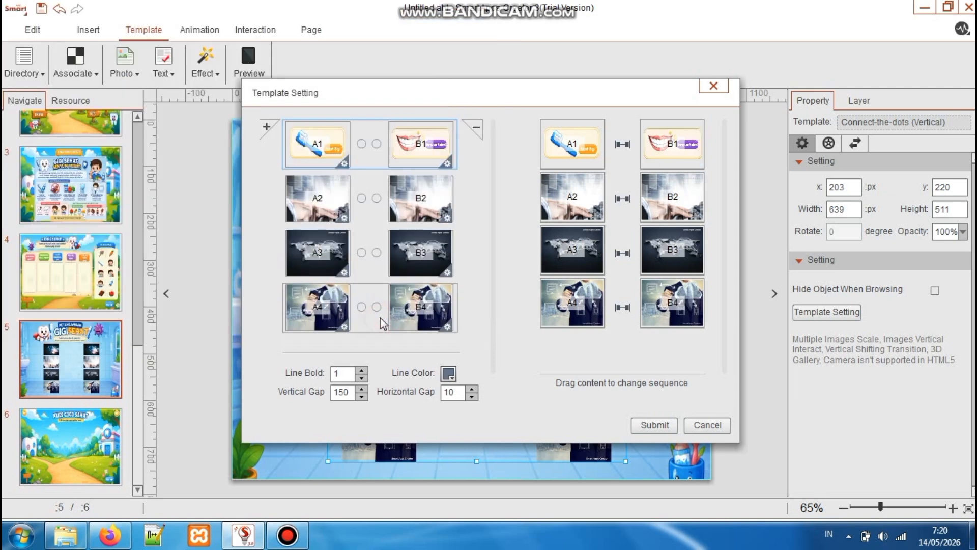
Replace image A2 with the lollipop picture sehat-Photoroom and image B2 with the clean tooth picture 11-removebg-preview
left_click(342, 218)
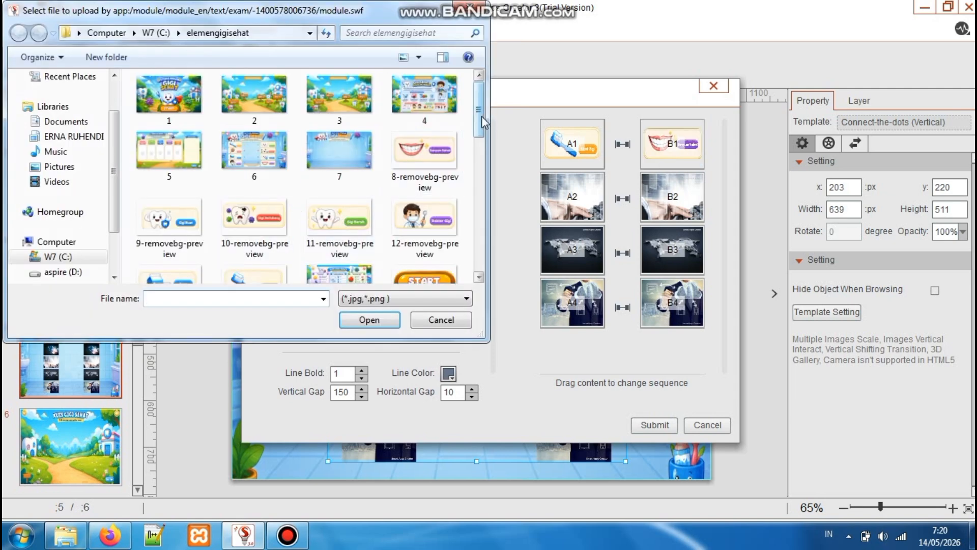
left_click_drag(481, 117, 481, 236)
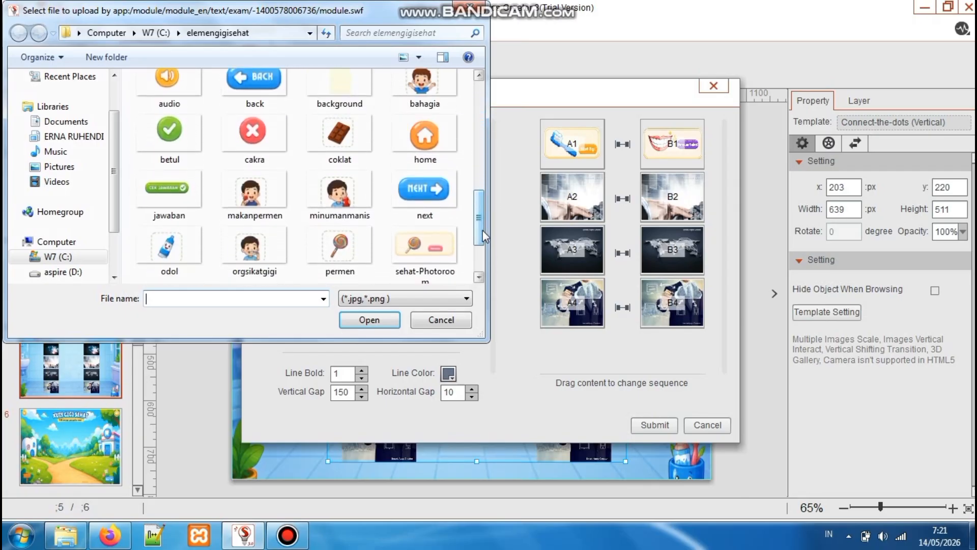
left_click(422, 252)
left_click(381, 322)
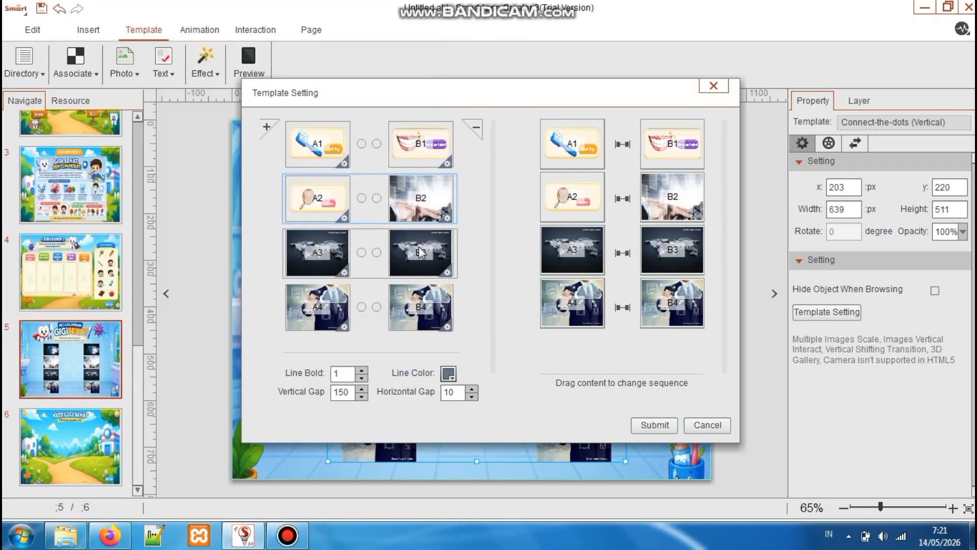
left_click(446, 219)
left_click_drag(484, 120, 484, 127)
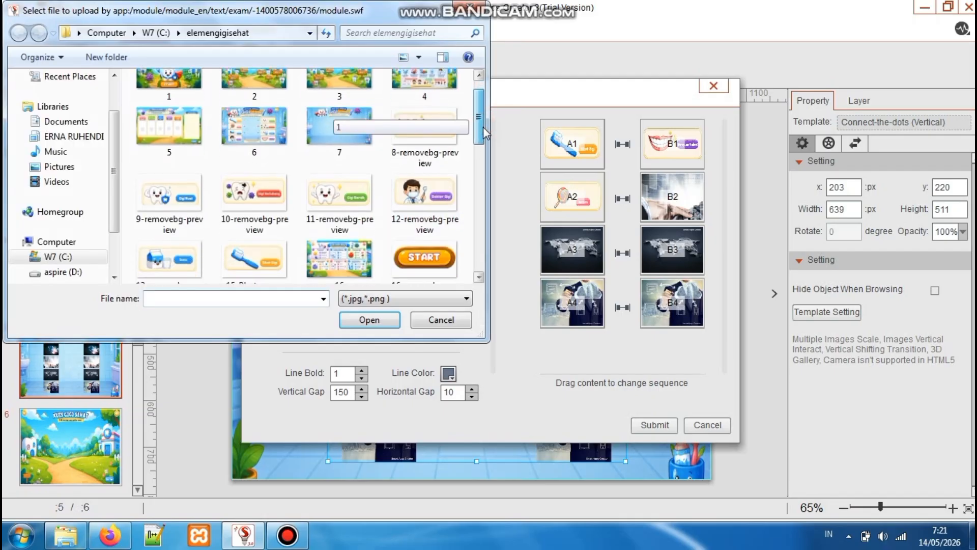
left_click(349, 194)
left_click(371, 320)
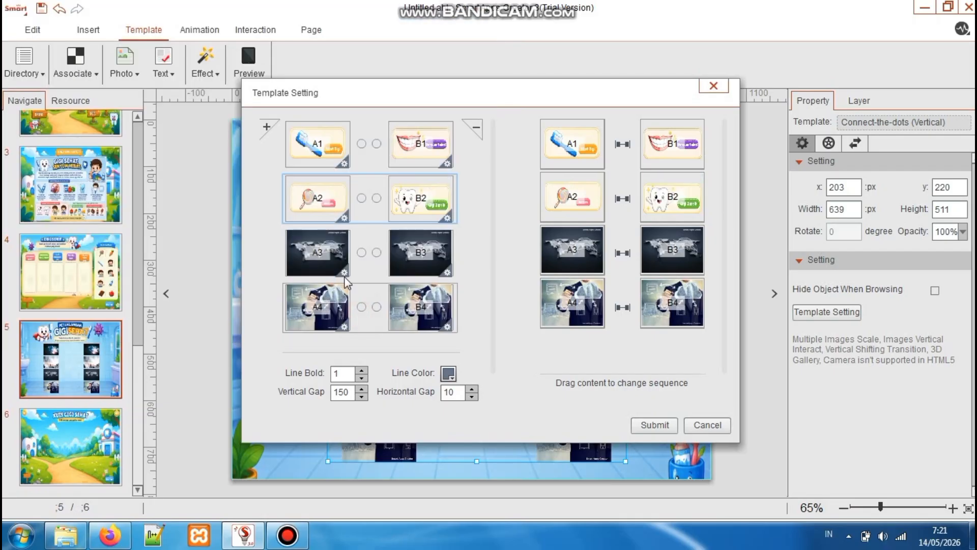
Replace image A3 with the milk picture 13-removebg-preview and image B3 with the strong tooth picture 9-removebg-preview
left_click(344, 273)
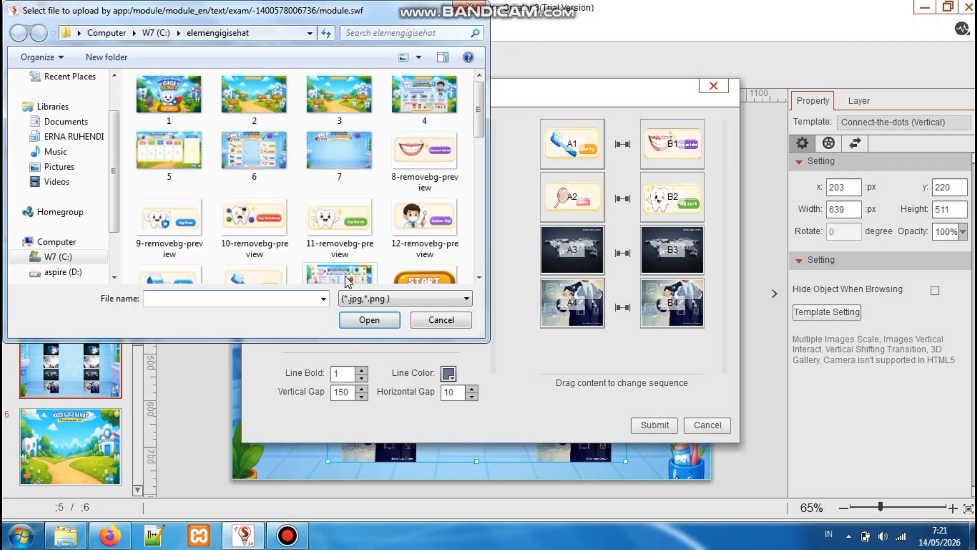
left_click(203, 279)
left_click(357, 316)
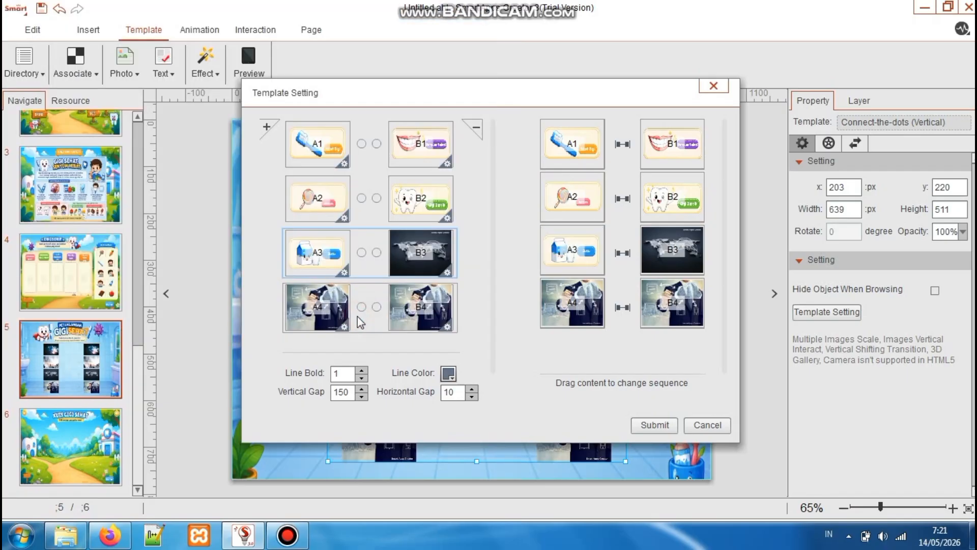
left_click(446, 272)
left_click(168, 218)
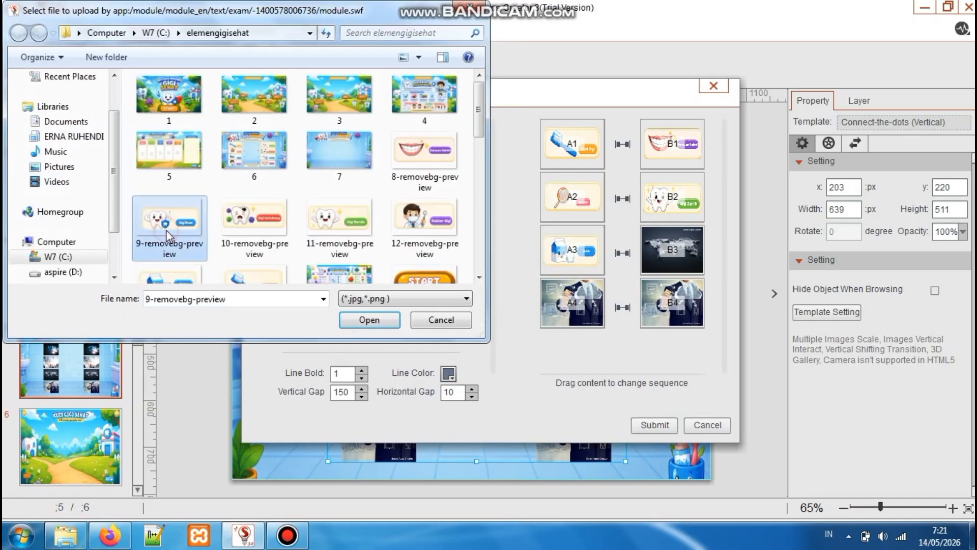
left_click(361, 320)
Replace image A4 with the dentist picture 12-removebg-preview and image B4 with the decayed tooth picture 10-removebg-preview
left_click(344, 327)
left_click(440, 220)
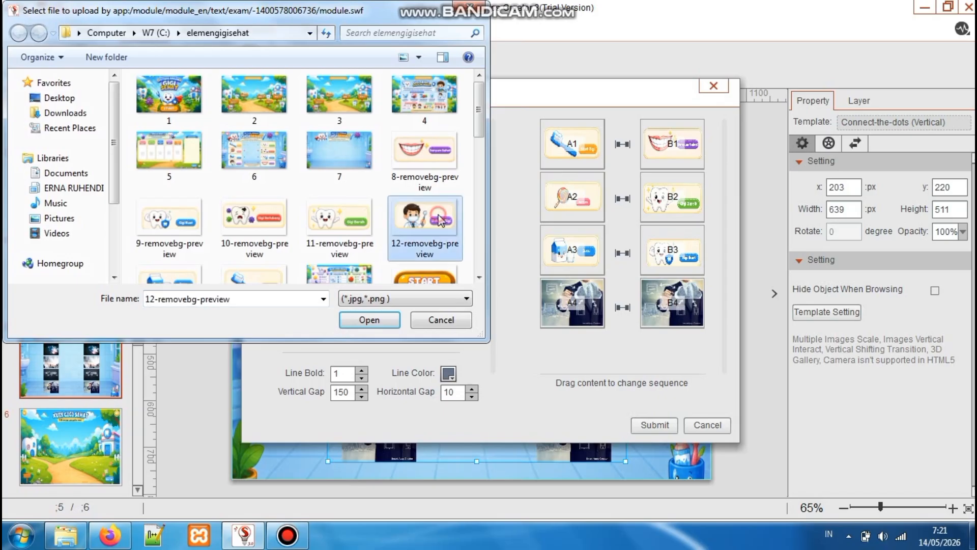
left_click(369, 320)
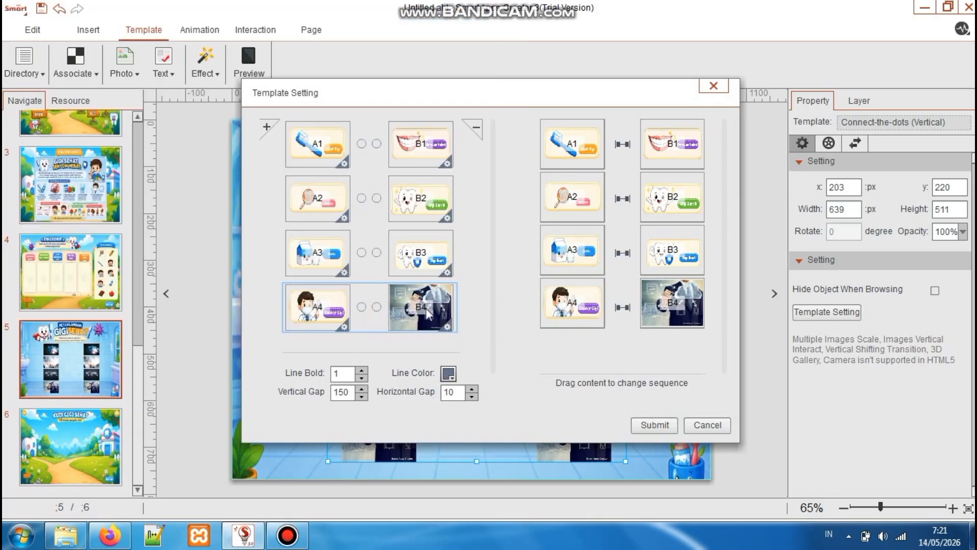
left_click(447, 327)
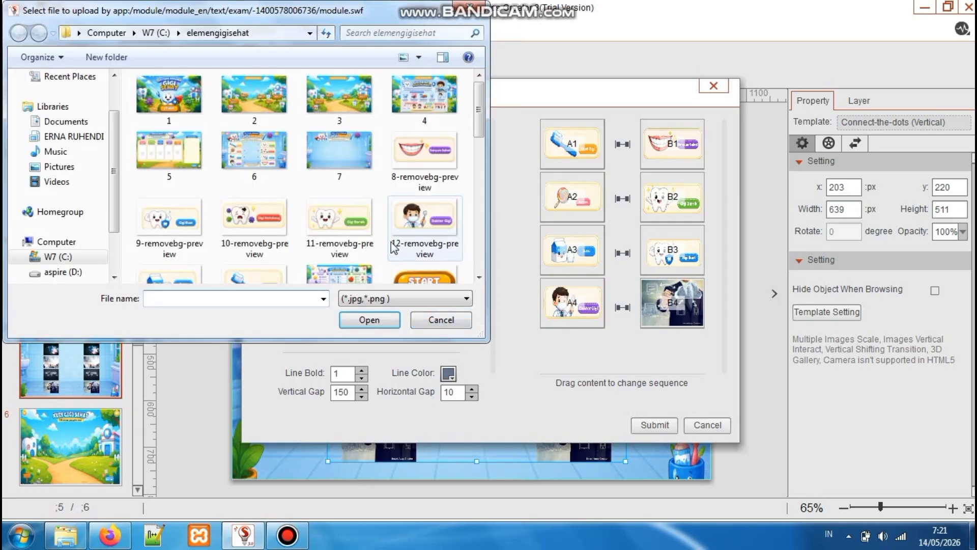
left_click(268, 229)
left_click(361, 320)
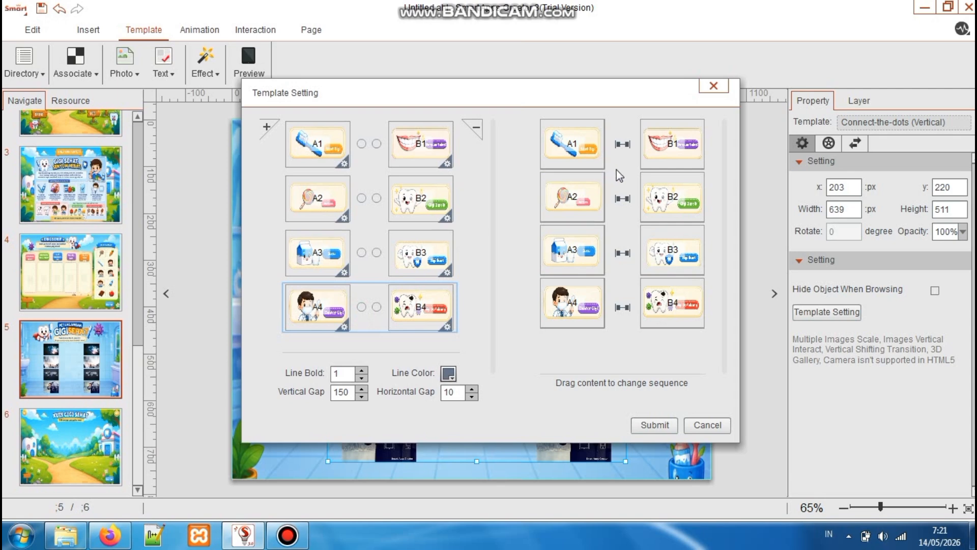
Reorder the answer pairs to A1–B2, A2–B4, A3–B3 and A4–B1, and submit the template settings
left_click_drag(677, 210, 680, 314)
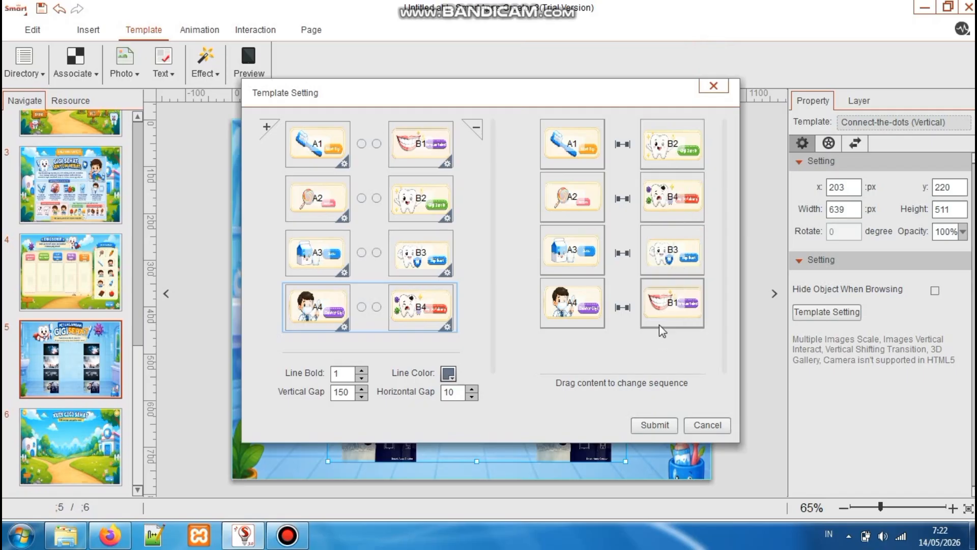
left_click(639, 425)
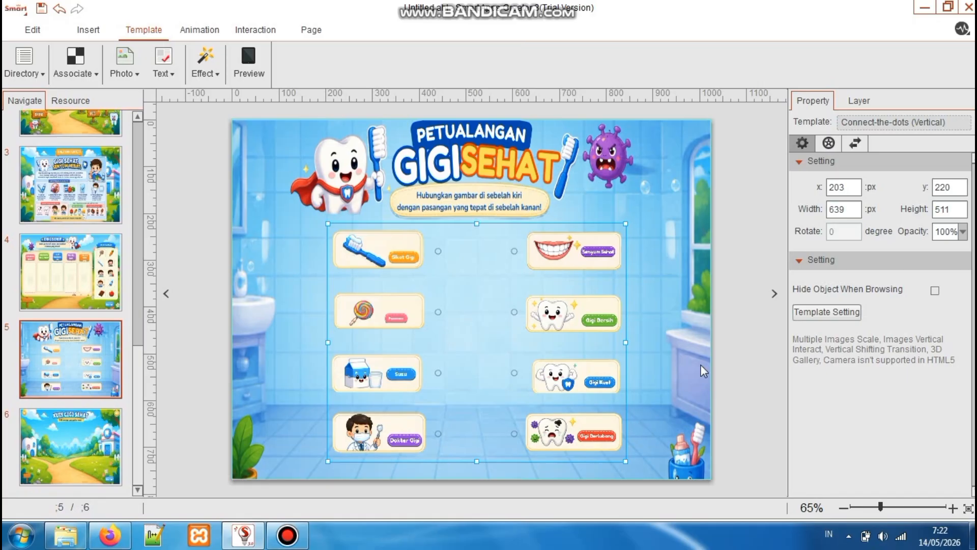
left_click(701, 271)
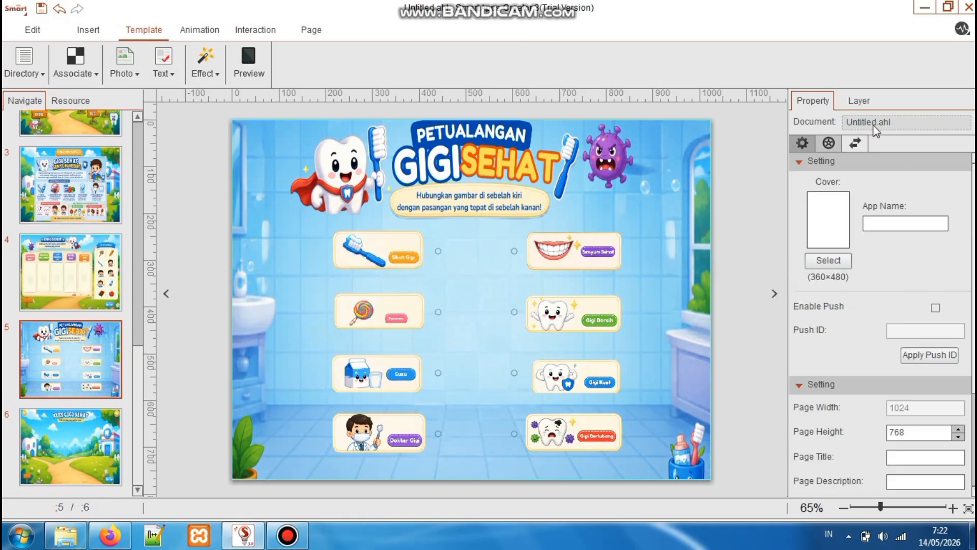
Preview page 5 and test the matching game by connecting each picture to its partner, then close the preview
left_click(258, 81)
left_click_drag(456, 209, 560, 281)
left_click(540, 208)
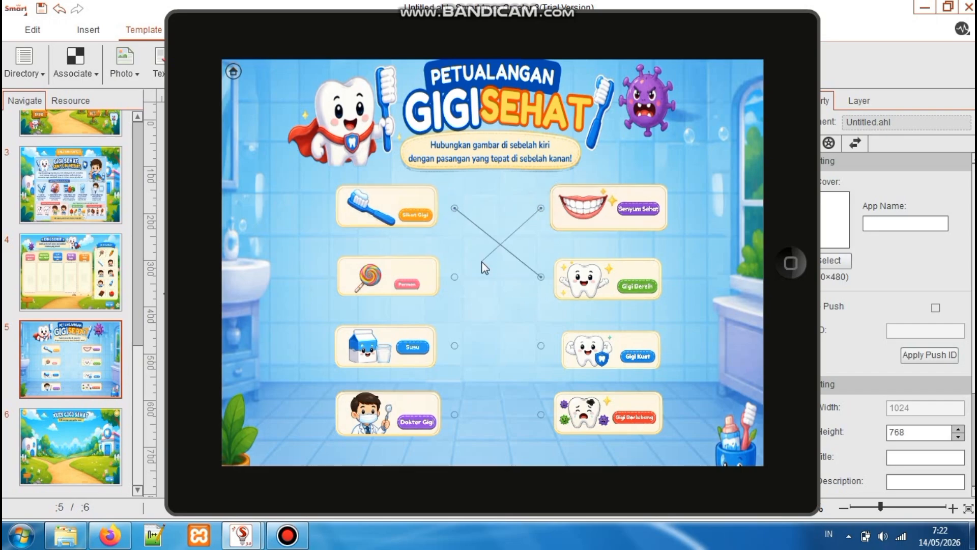
left_click_drag(484, 268, 456, 391)
left_click_drag(454, 345, 544, 357)
left_click_drag(541, 414, 457, 286)
left_click(777, 274)
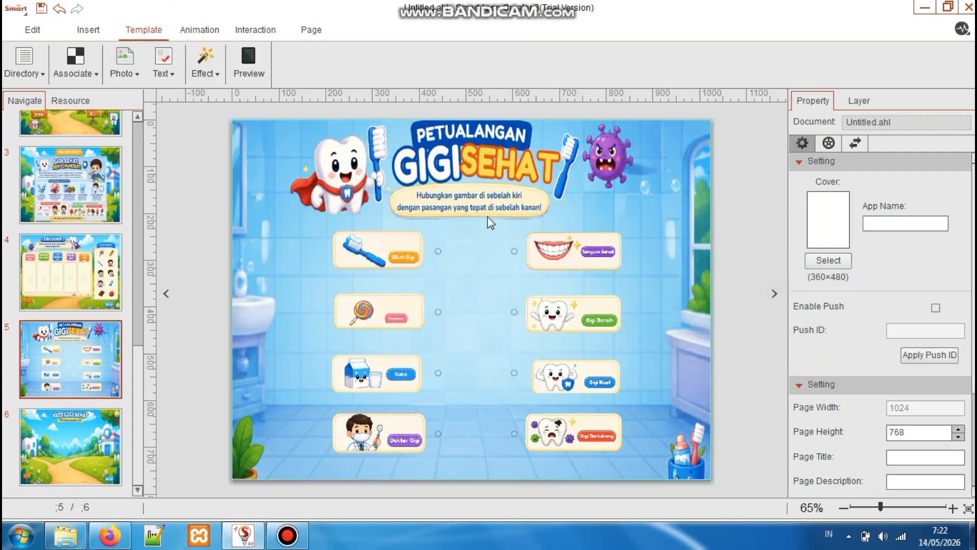
Insert the question 1 image 22-Photoroom from the elemengigisehat folder on page 6
left_click(118, 412)
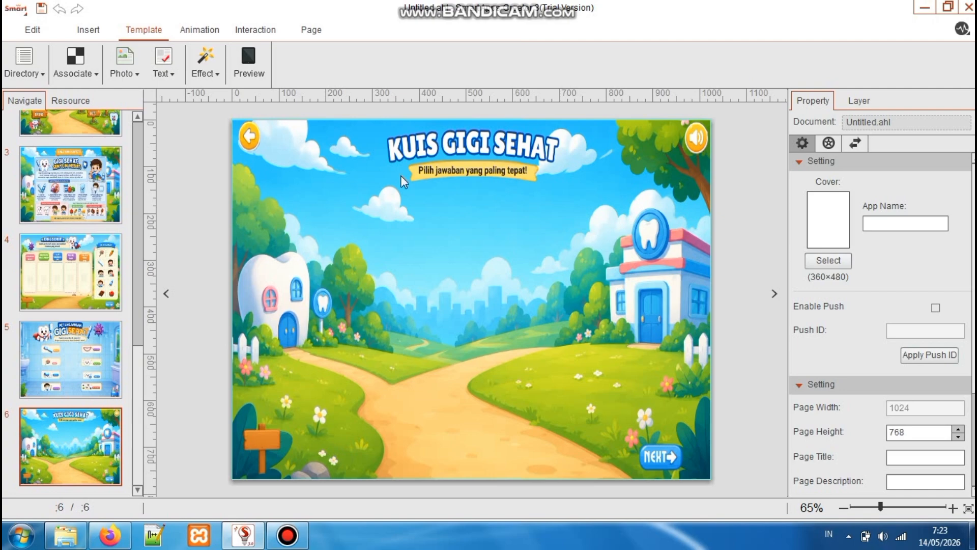
left_click(88, 30)
left_click(18, 62)
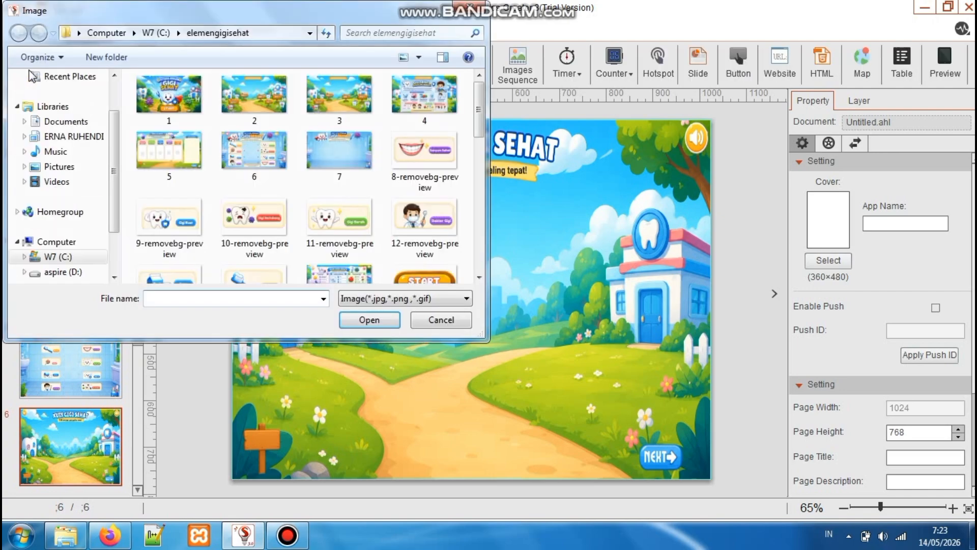
scroll(478, 135, "down", 3)
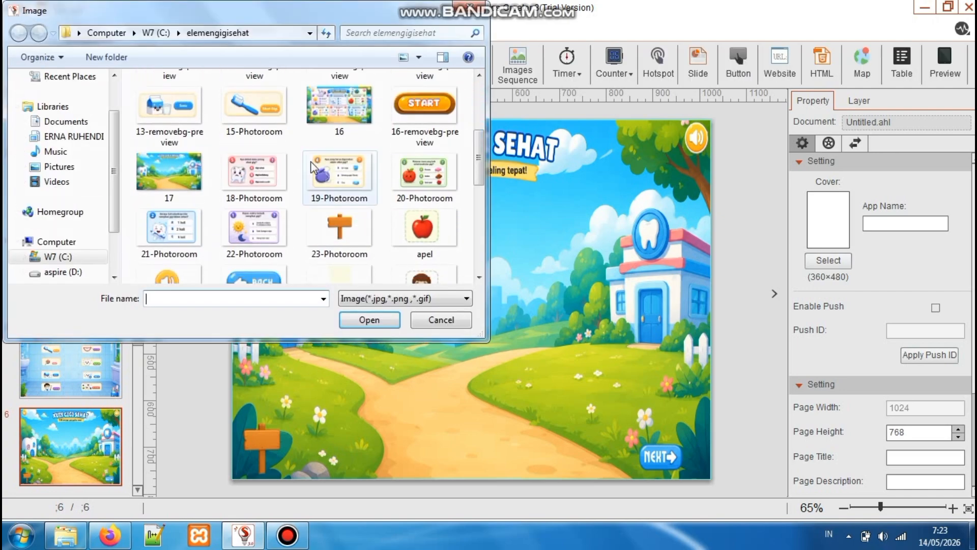
mouse_move(479, 160)
left_mouse_down()
mouse_move(481, 127)
mouse_move(483, 157)
left_mouse_up()
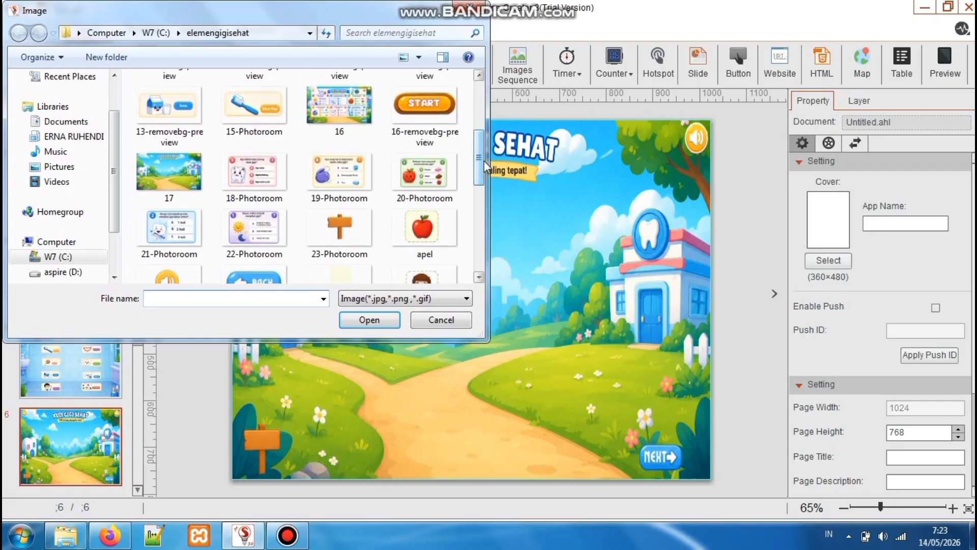
left_click(247, 239)
left_click(369, 320)
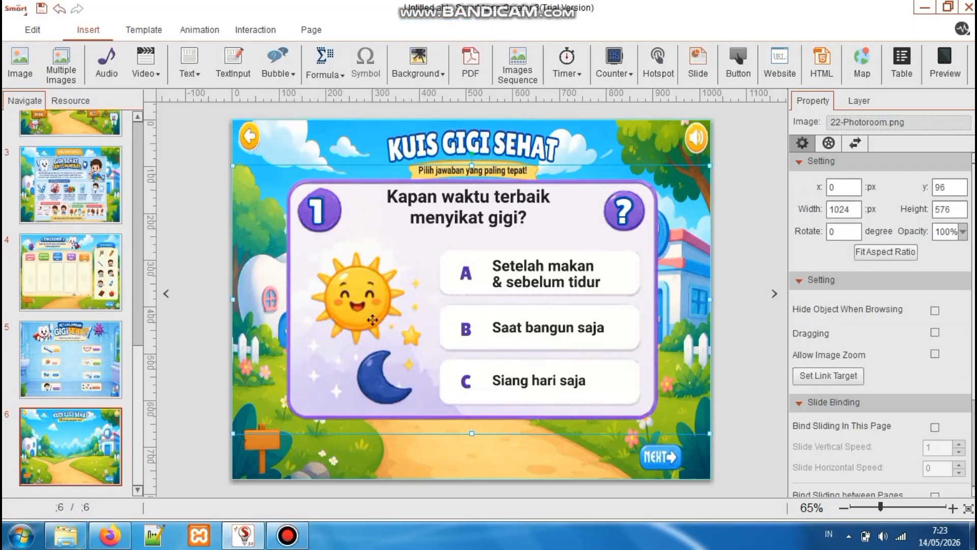
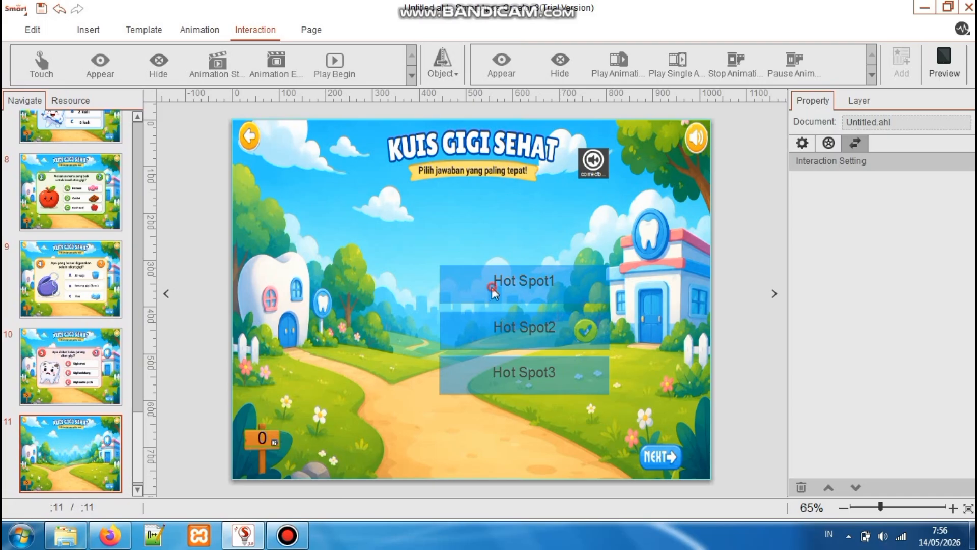
Delete the three answer hotspots from page 11
right_click(492, 287)
left_click(542, 286)
right_click(533, 329)
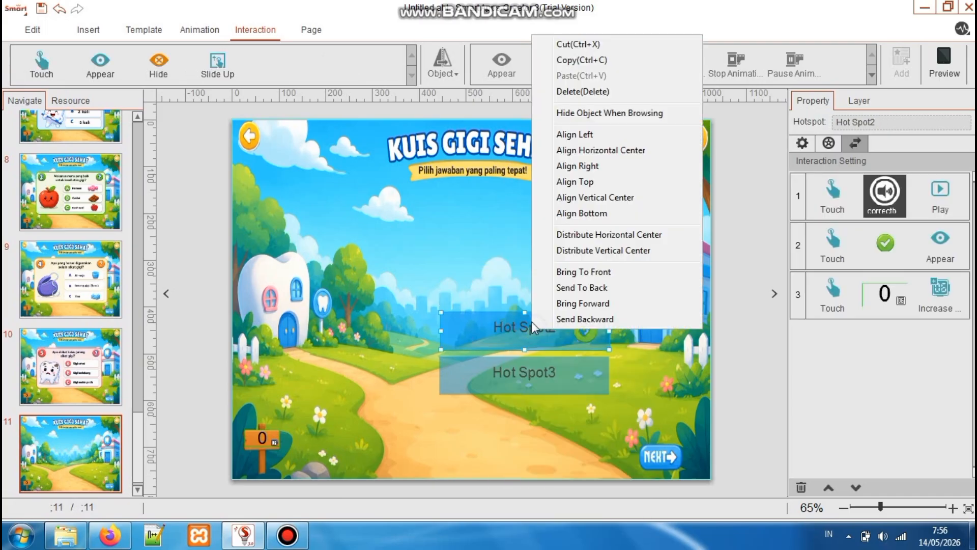
left_click(570, 92)
right_click(556, 372)
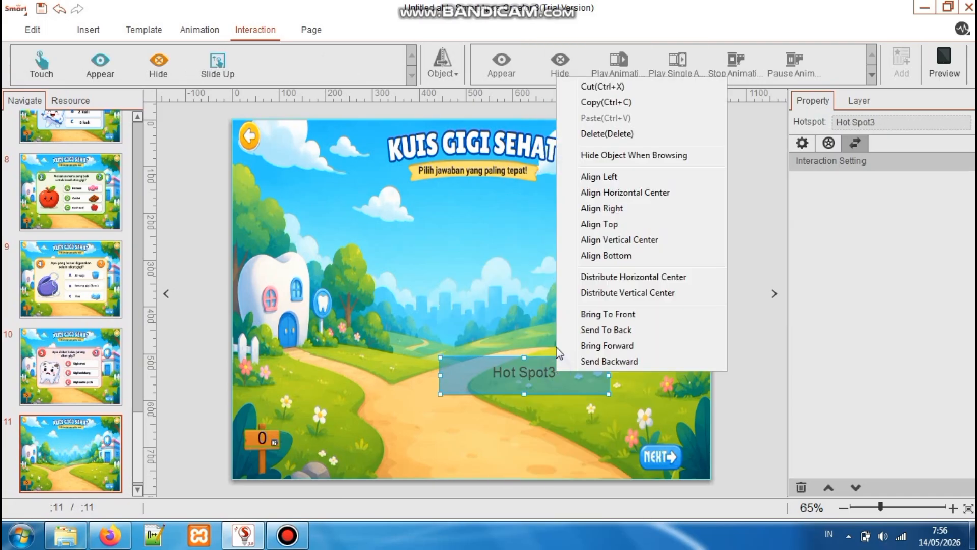
left_click(585, 135)
Delete the betul check mark image, the correctbetul audio and the counter from page 11
right_click(591, 341)
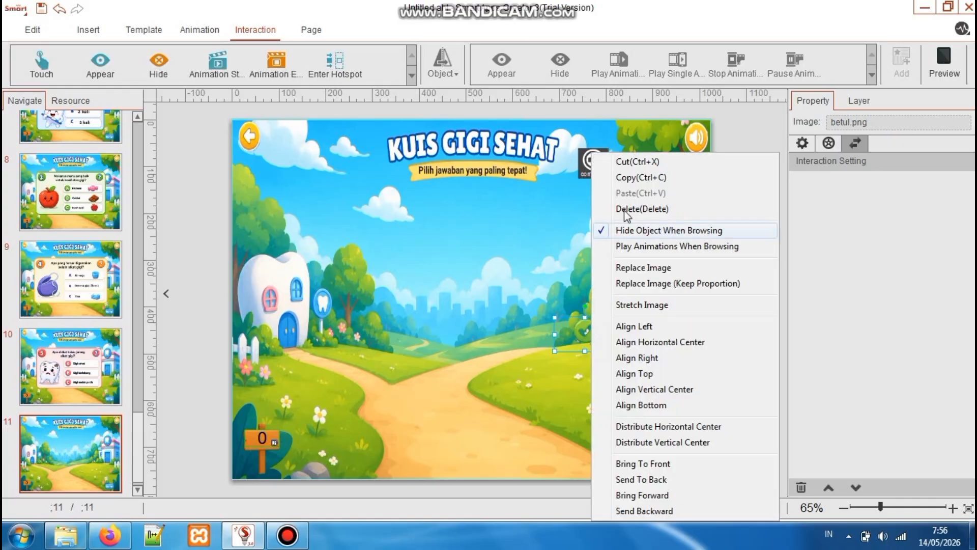
left_click(633, 207)
right_click(605, 160)
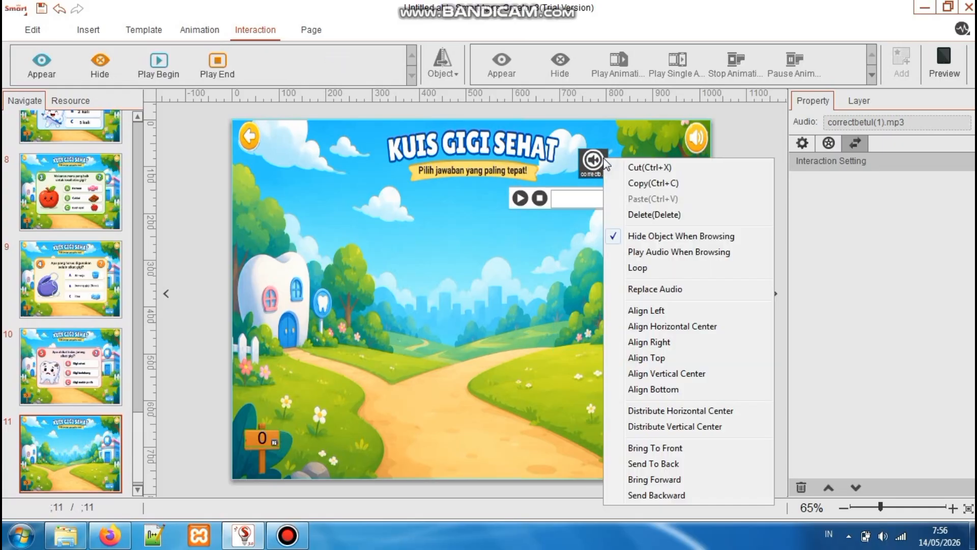
left_click(635, 214)
right_click(261, 441)
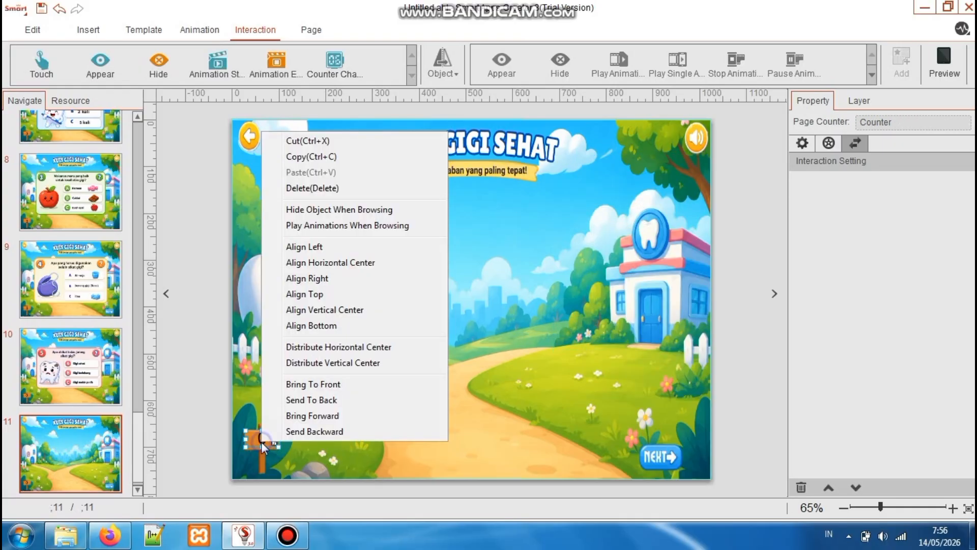
left_click(299, 190)
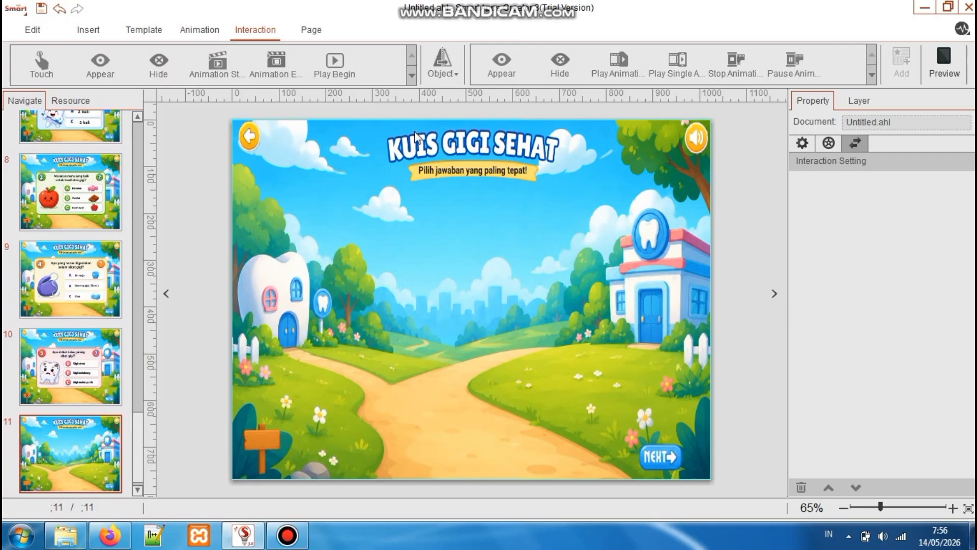
Insert the image sehat from the elemengigisehat folder on page 11 as the game creator's profile page
left_click(102, 32)
left_click(20, 66)
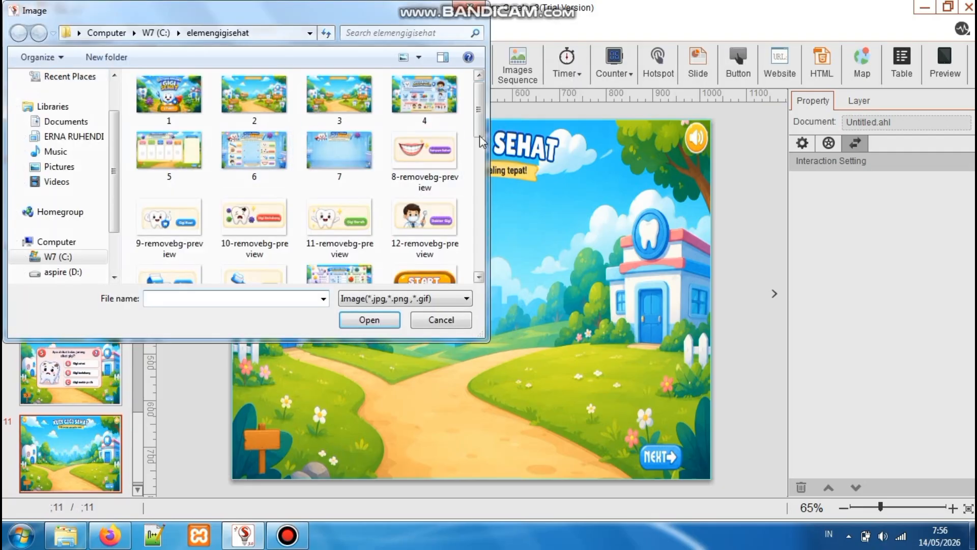
left_click_drag(479, 102, 484, 247)
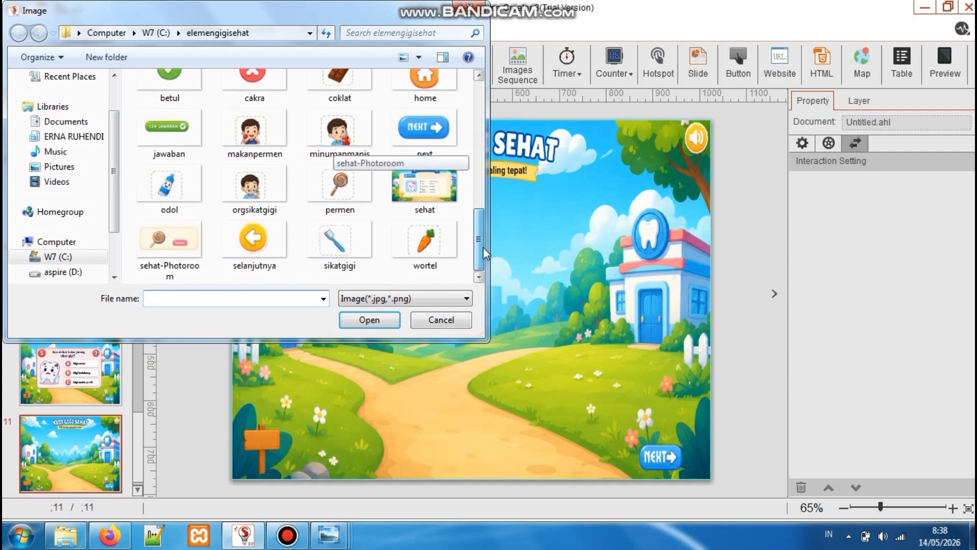
left_click(424, 189)
left_click(383, 319)
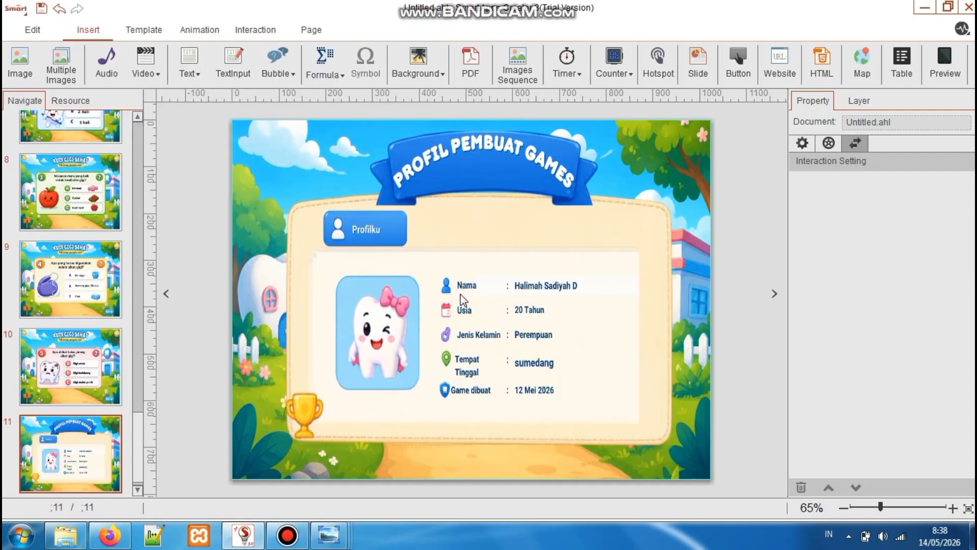
left_click_drag(140, 405, 145, 148)
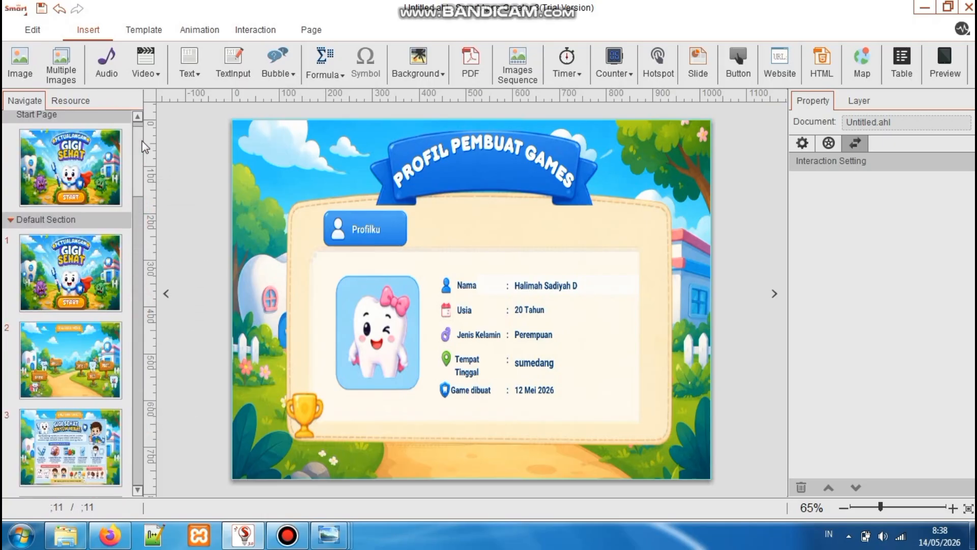
Insert the START button image 16-removebg-preview from the elemengigisehat folder on page 1
left_click(88, 286)
left_click(21, 63)
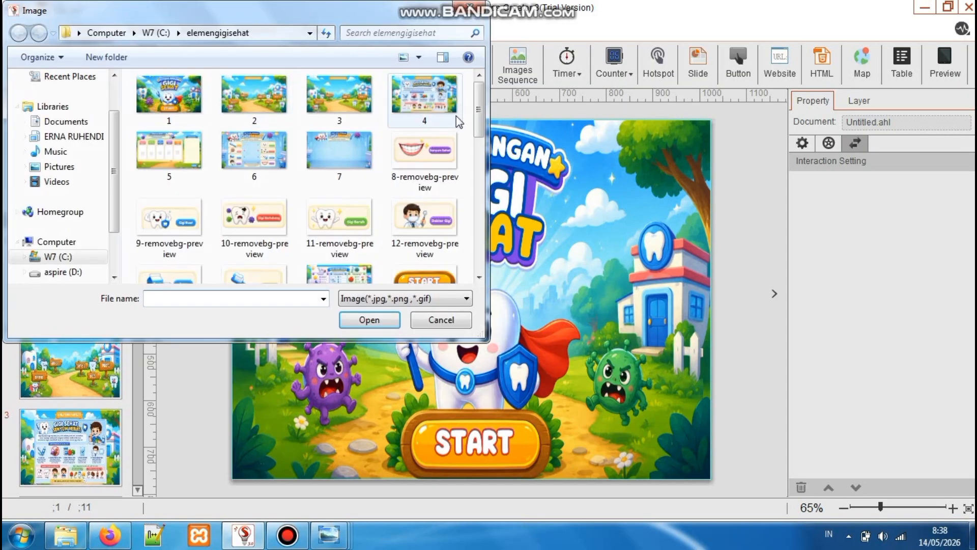
scroll(481, 135, "down", 3)
left_click(435, 211)
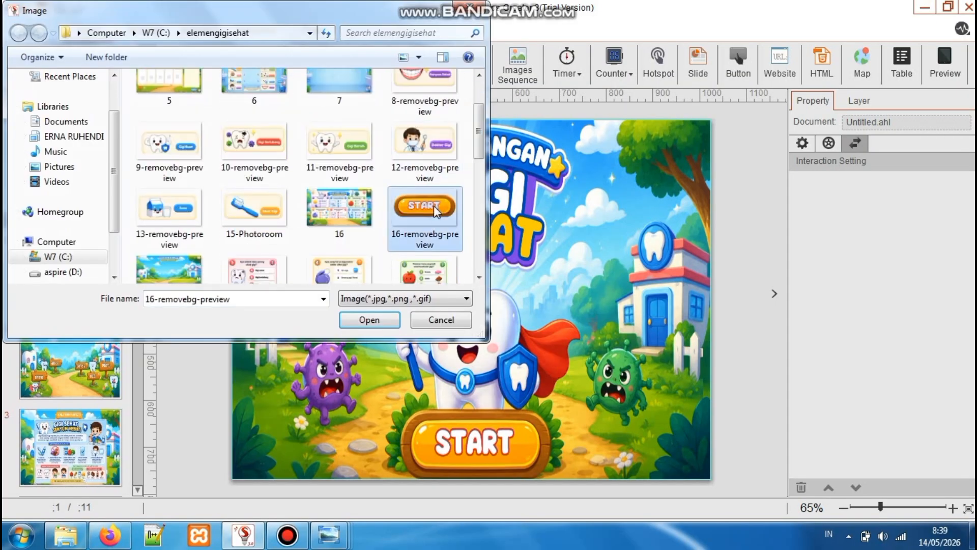
left_click(369, 320)
Shrink and position the START button image so it exactly covers the START sign in the page 1 background
left_click_drag(626, 212, 503, 293)
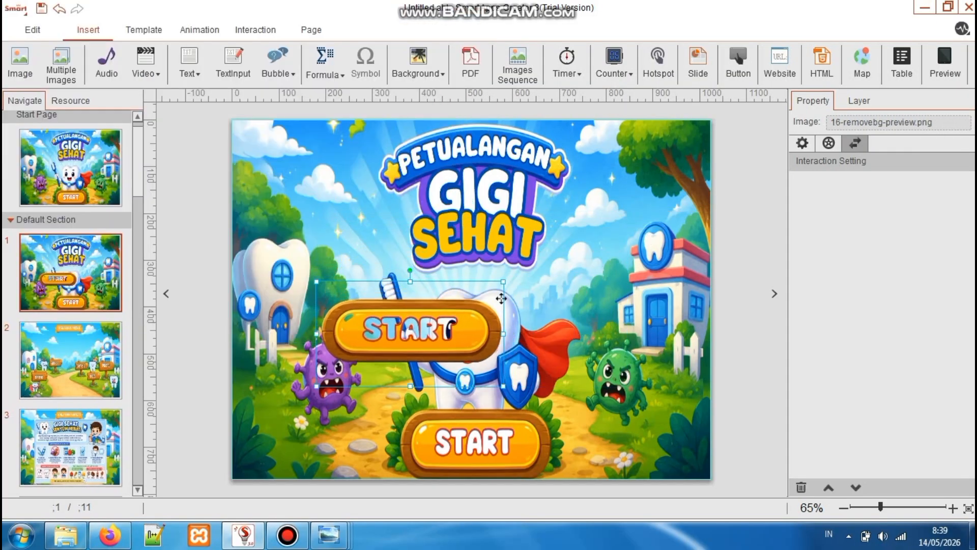
left_click_drag(410, 325, 480, 414)
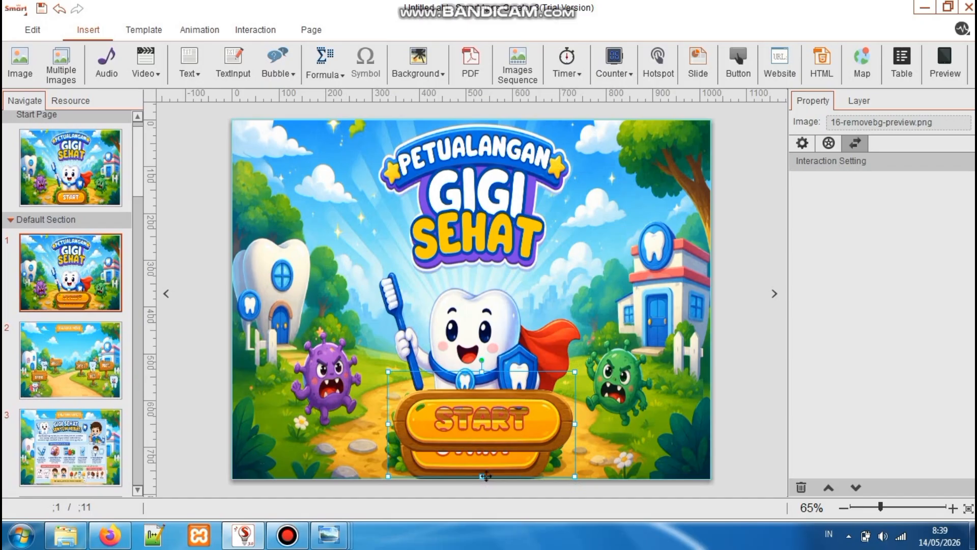
left_click_drag(483, 476, 484, 498)
left_click_drag(469, 445, 467, 460)
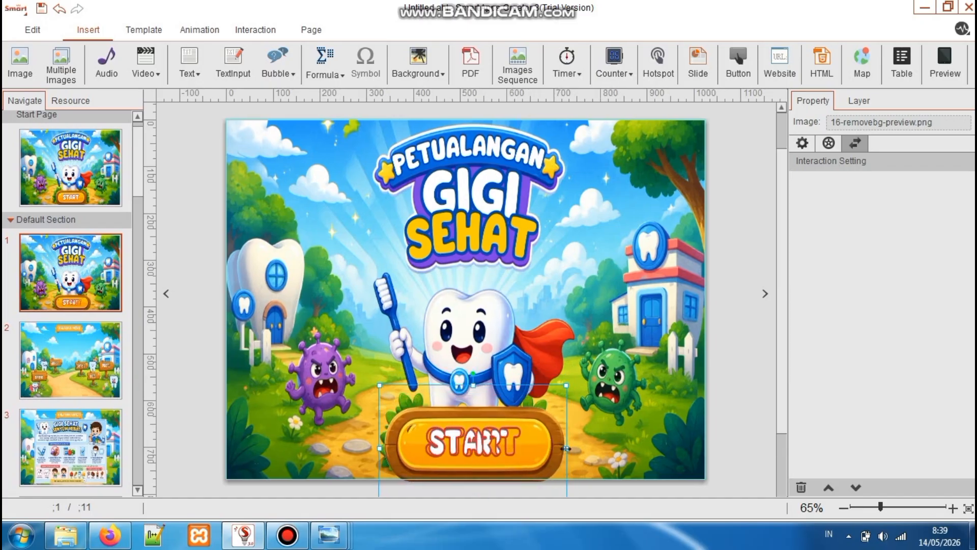
mouse_move(567, 448)
left_mouse_down()
mouse_move(512, 449)
mouse_move(550, 449)
left_mouse_up()
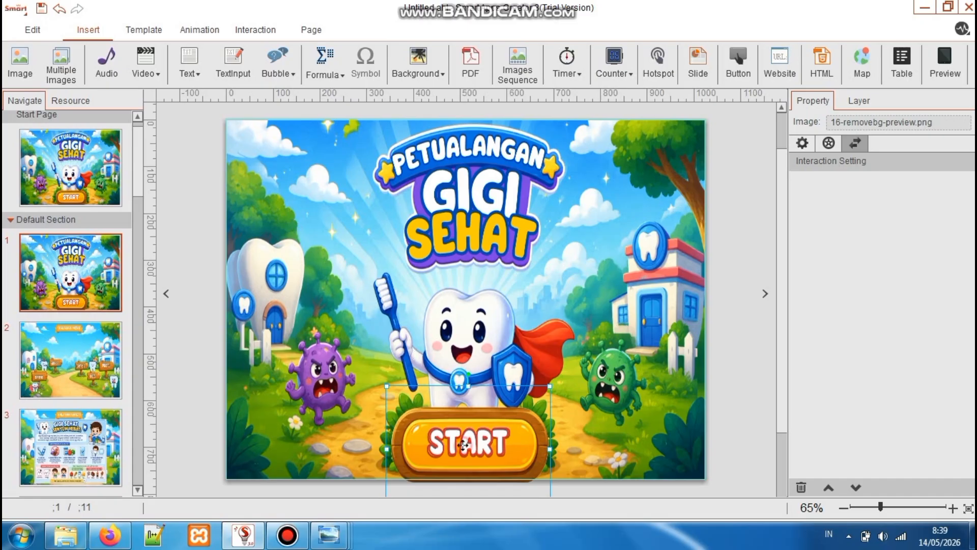
Add a Touch interaction to the START image that switches to page 2
left_click(255, 28)
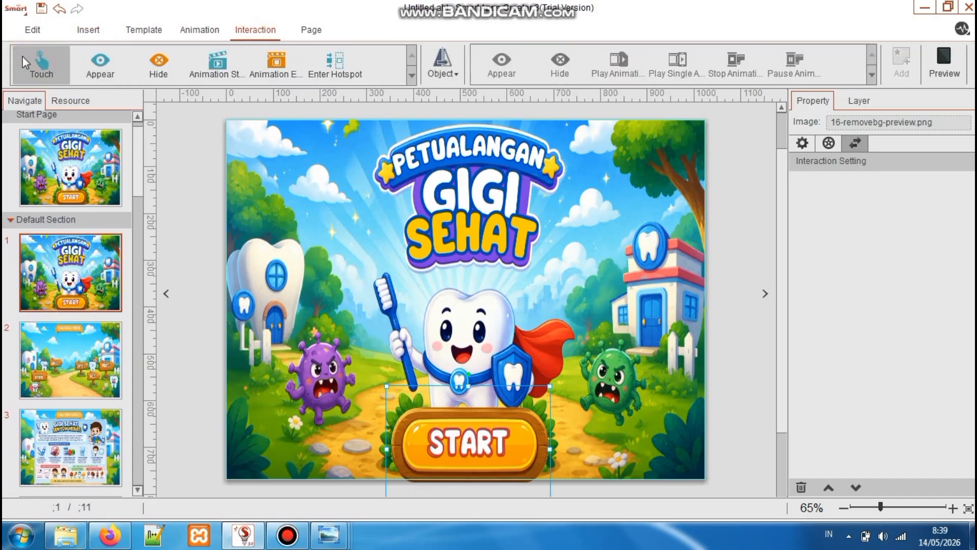
left_click(442, 66)
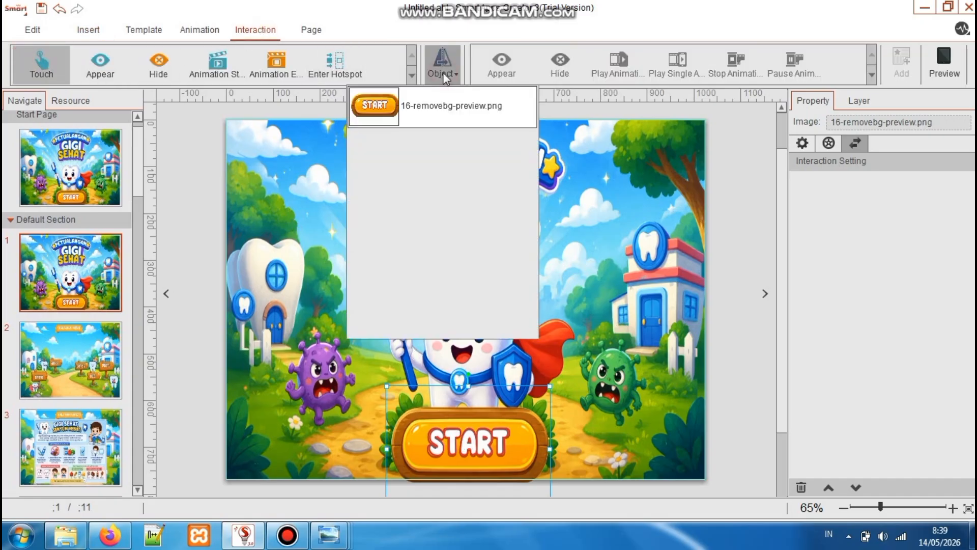
left_click(435, 105)
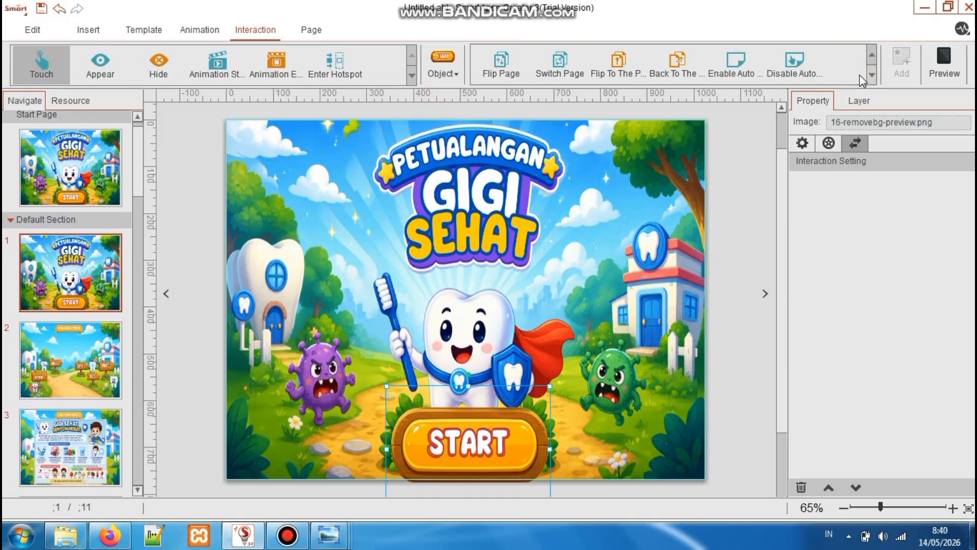
left_click(558, 67)
left_click(439, 165)
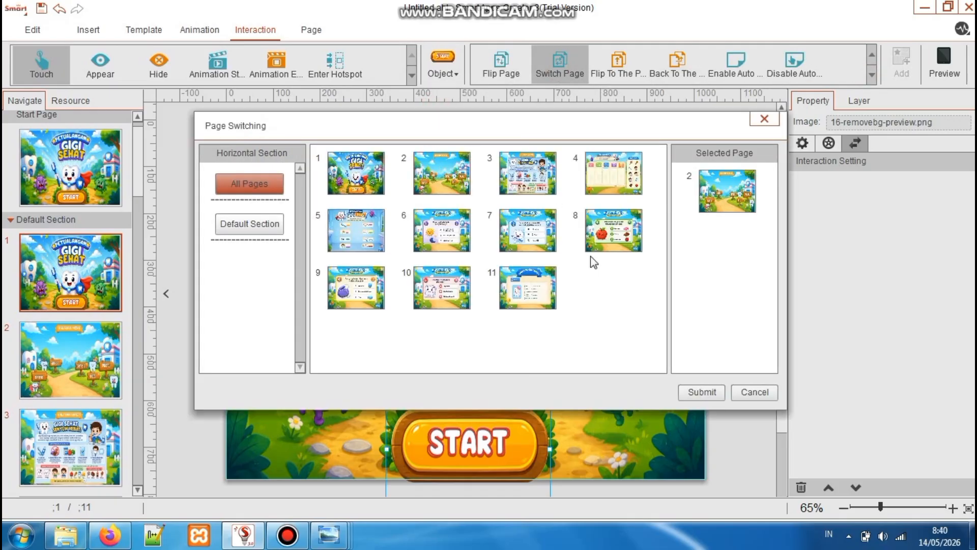
left_click(690, 393)
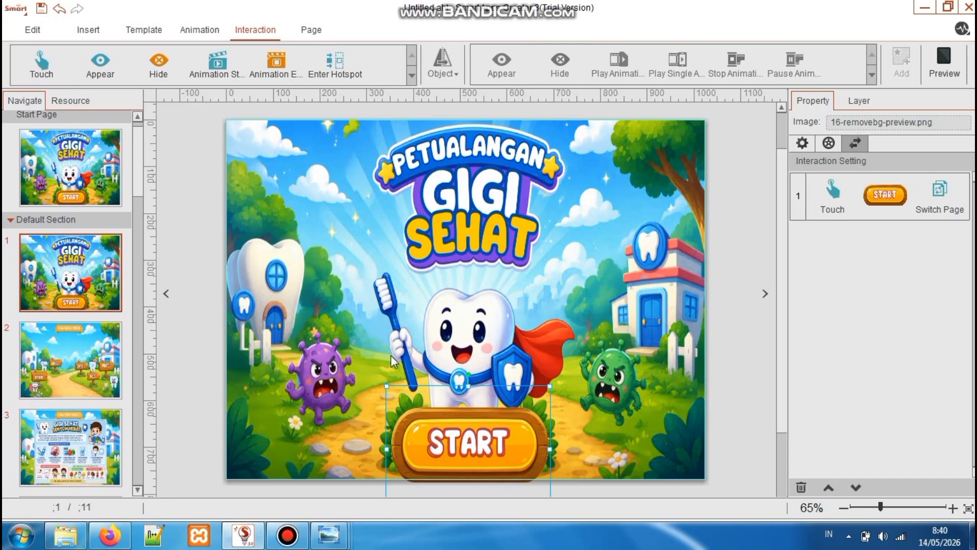
Insert the game-start-317318 audio on page 1
left_click(88, 30)
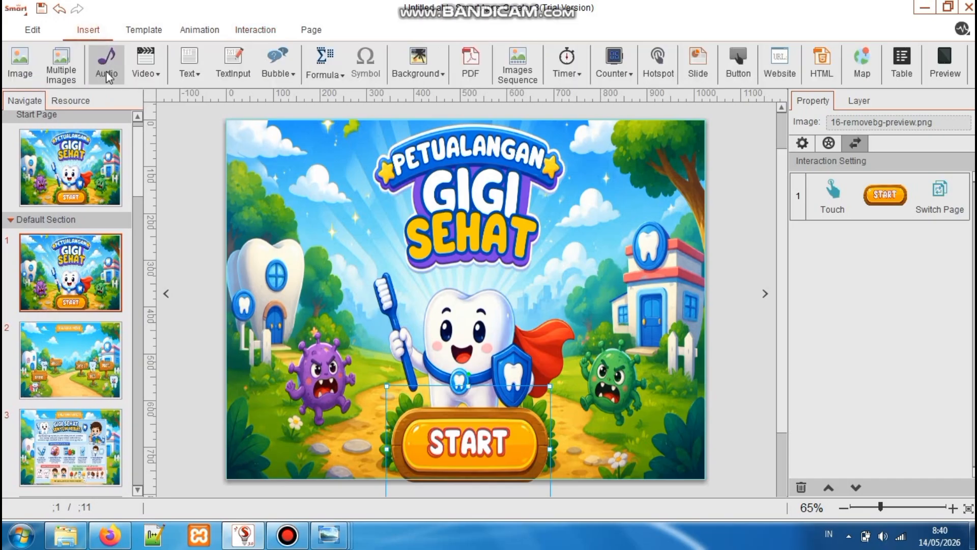
left_click(105, 62)
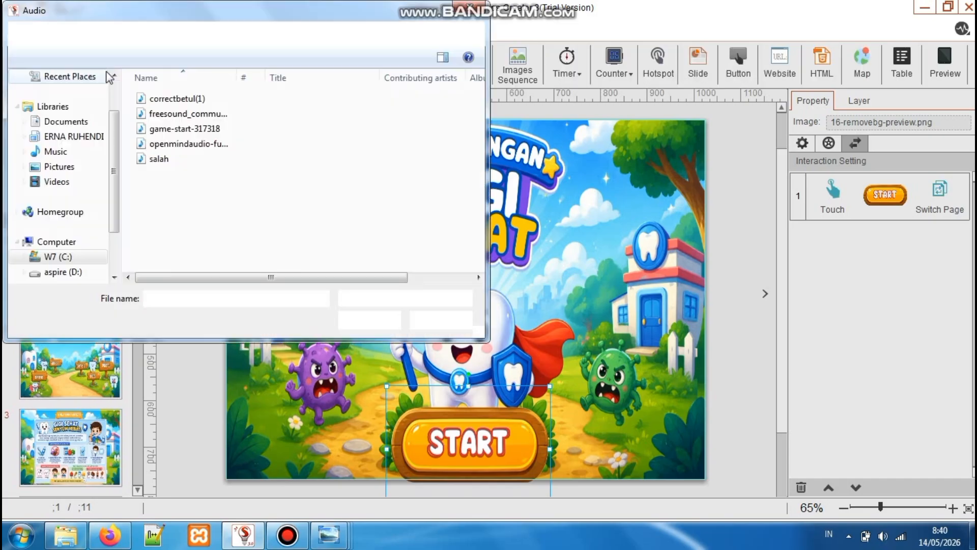
left_click(180, 128)
left_click(369, 319)
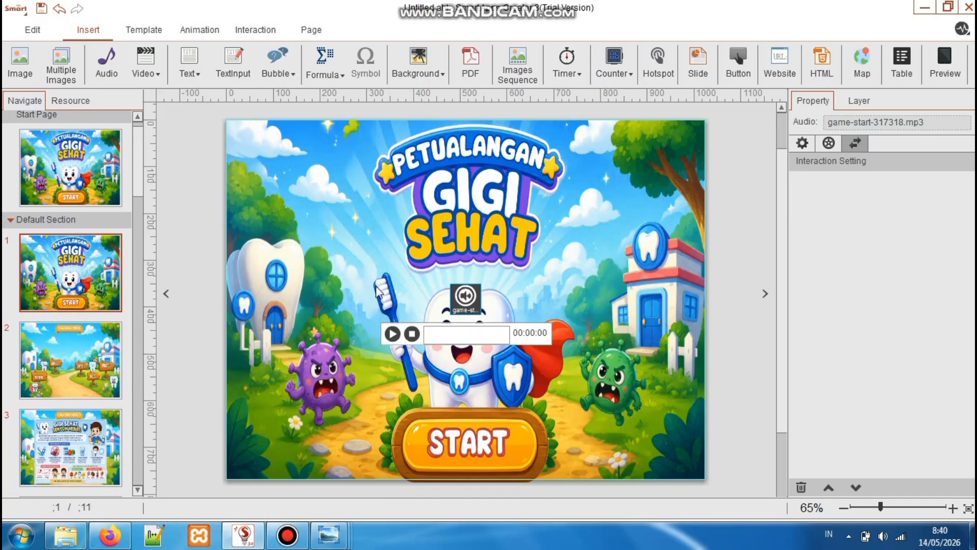
Add a second Touch interaction to the START image that plays game-start-317318.mp3
left_click(415, 433)
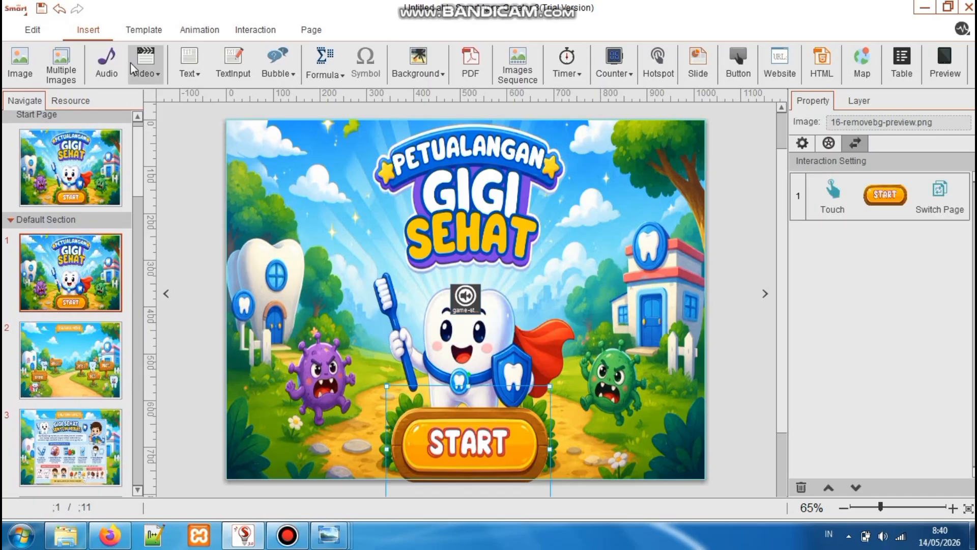
left_click(256, 28)
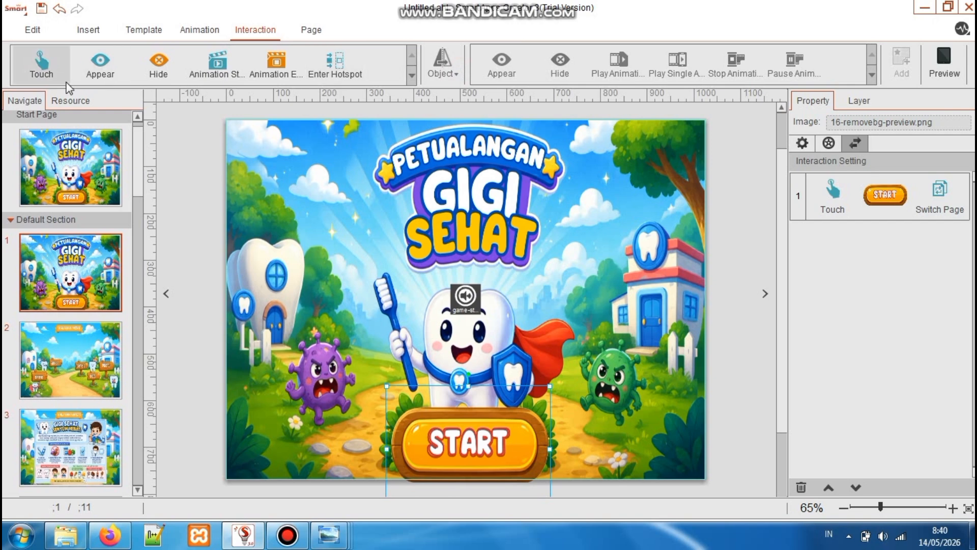
left_click(42, 65)
left_click(446, 76)
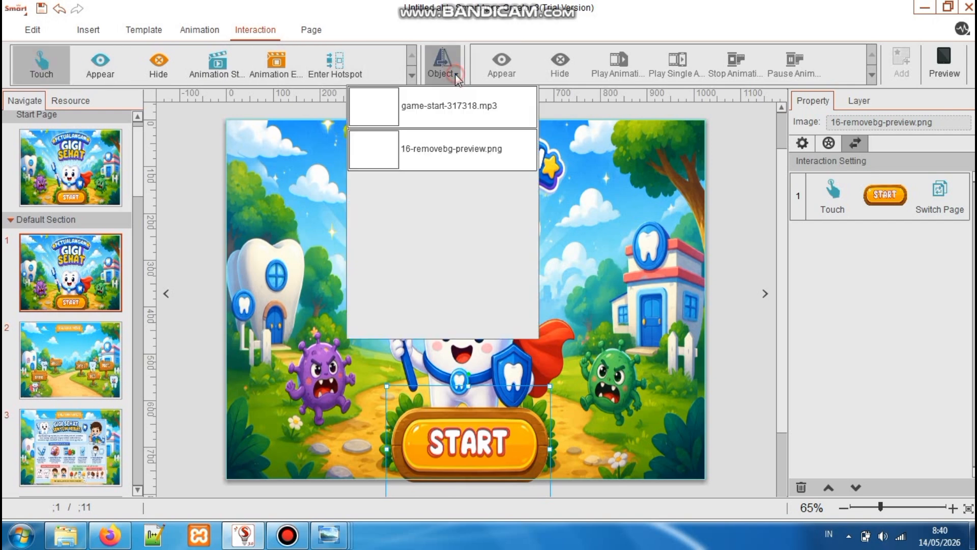
left_click(447, 102)
left_click(902, 60)
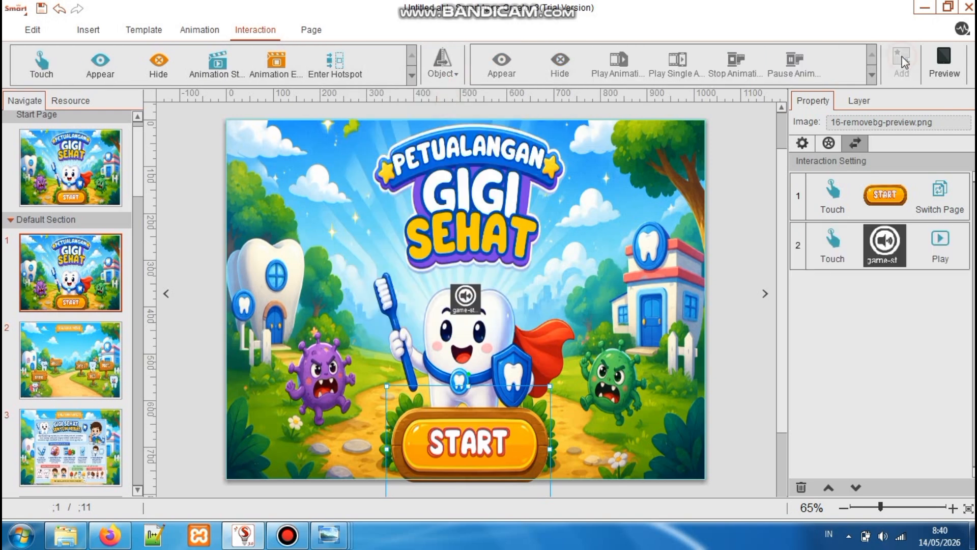
Set the game-start audio object on page 1 to be hidden when browsing
left_click(463, 296)
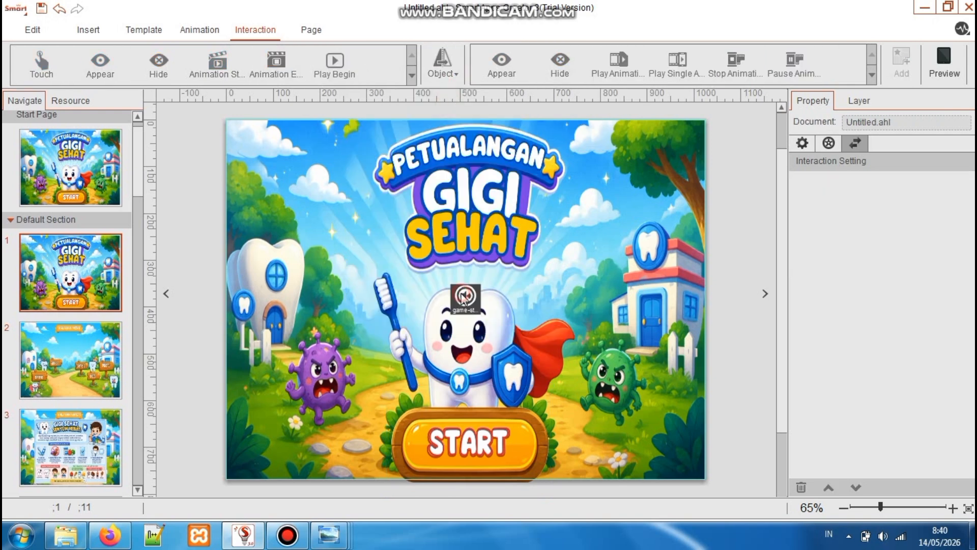
left_click(805, 139)
left_click(935, 289)
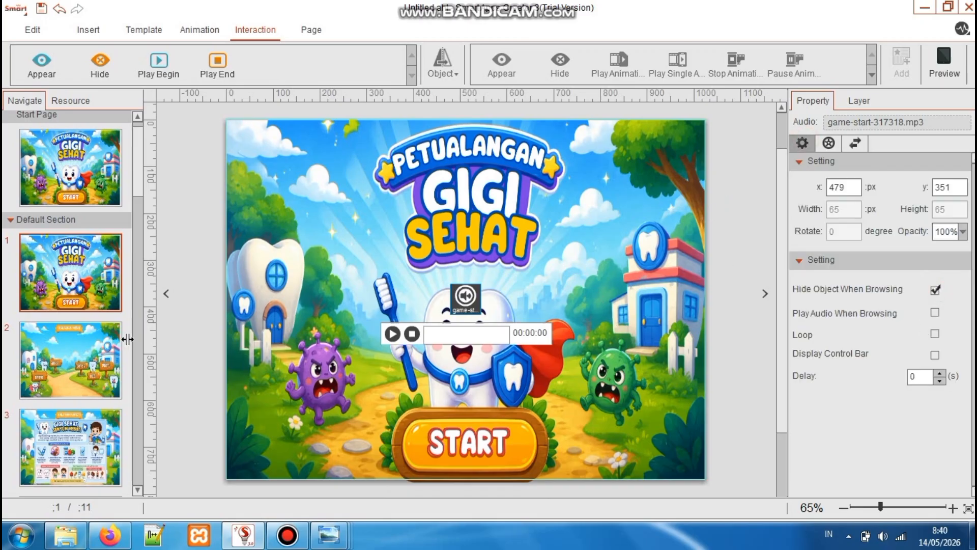
Insert a rectangular hotspot on the page 2 menu and fit it over the MATERI sign at about 165 × 92 px
left_click(85, 368)
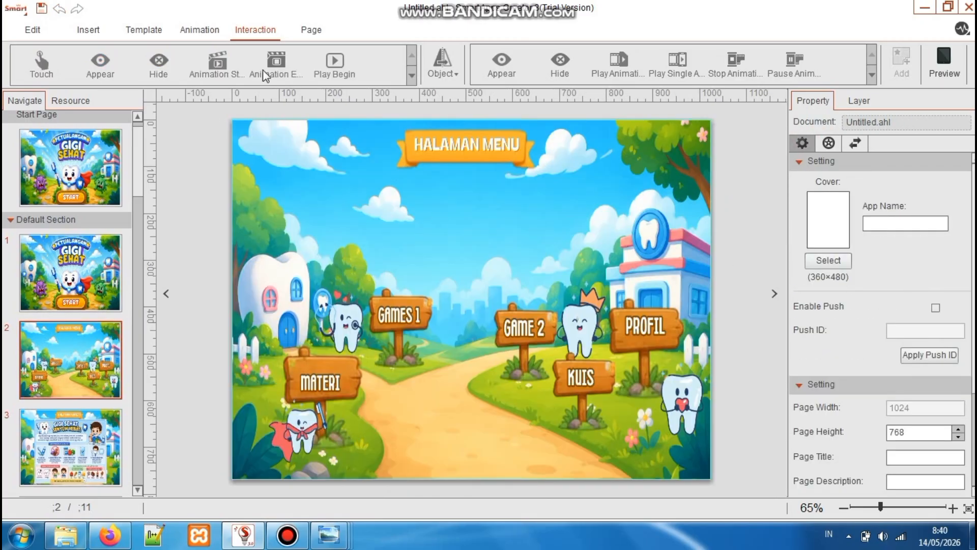
left_click(89, 30)
left_click(657, 60)
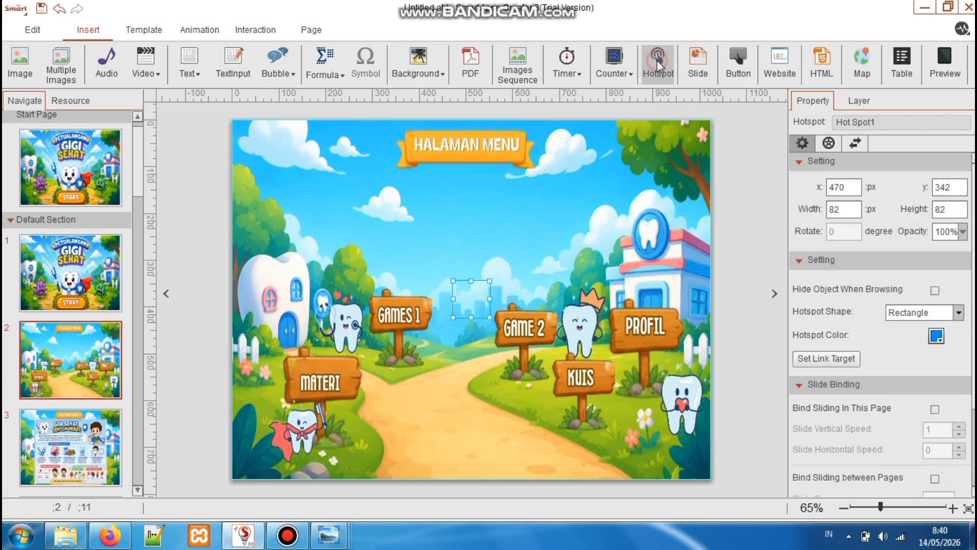
left_click_drag(490, 295, 449, 377)
right_click(396, 406)
left_click(437, 173)
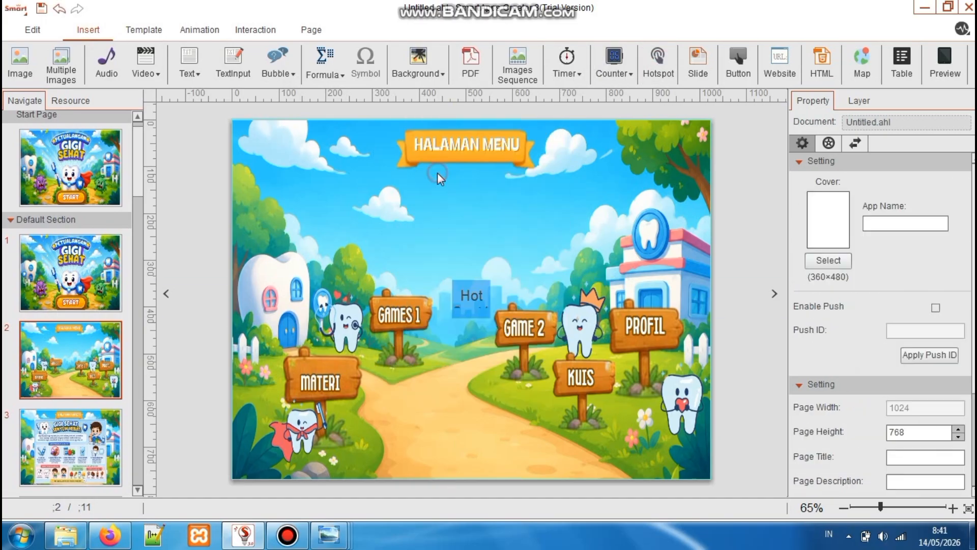
left_click(484, 301)
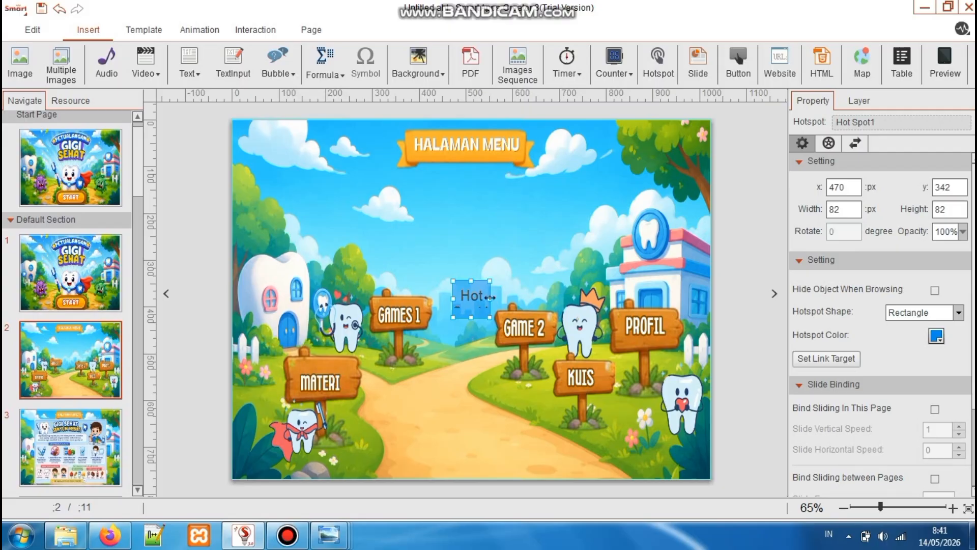
left_click_drag(491, 300, 402, 316)
Paste copies of the hotspot and place them over the GAMES 1, GAME 2, KUIS and PROFIL signs
key("ctrl+v")
left_click_drag(340, 404, 524, 337)
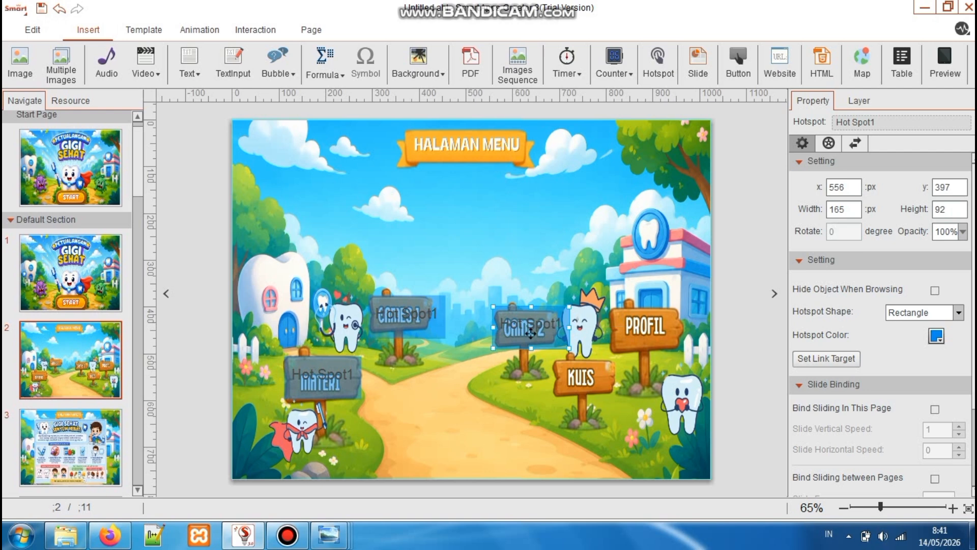
key("ctrl+v")
left_click_drag(351, 407, 596, 387)
key("ctrl+v")
left_click_drag(359, 416, 638, 337)
Fit the GAMES 1 hotspot to about 136 × 76 px and KUIS to about 140 × 78 px, narrow GAME 2's, and align PROFIL's with its sign
left_click(326, 362)
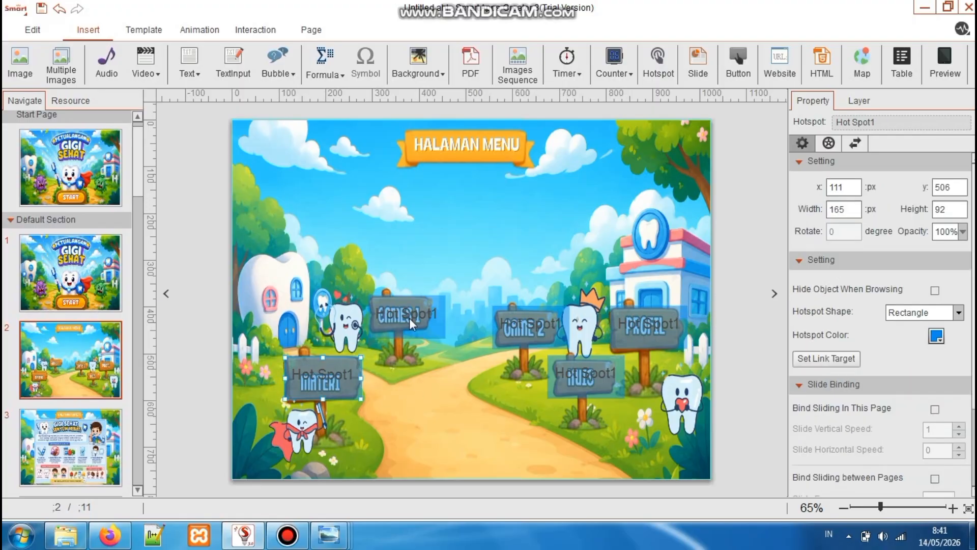
mouse_move(409, 317)
left_mouse_down()
mouse_move(420, 312)
mouse_move(413, 300)
mouse_move(407, 321)
left_mouse_up()
left_click_drag(444, 289, 440, 304)
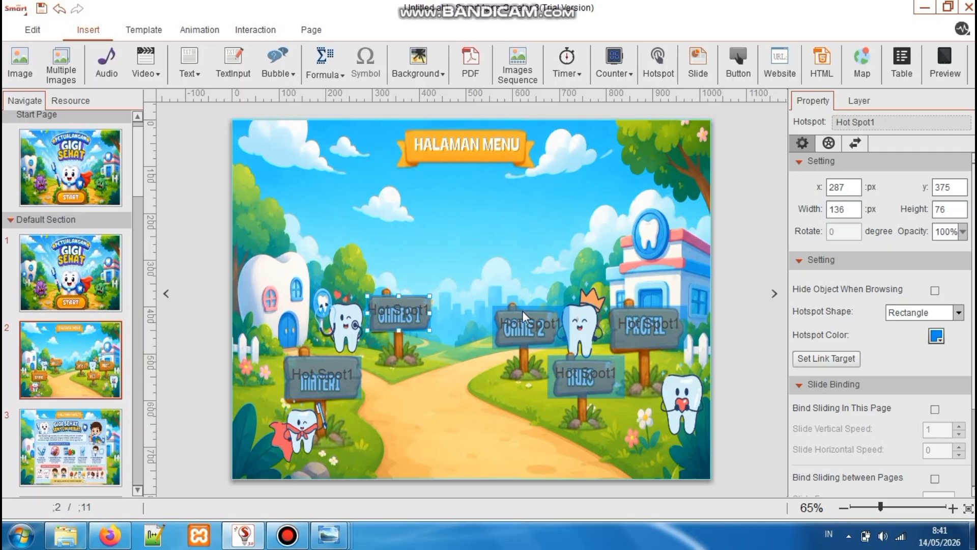
left_click(565, 312)
left_click_drag(568, 308, 533, 326)
left_click(589, 374)
left_click_drag(625, 356, 606, 374)
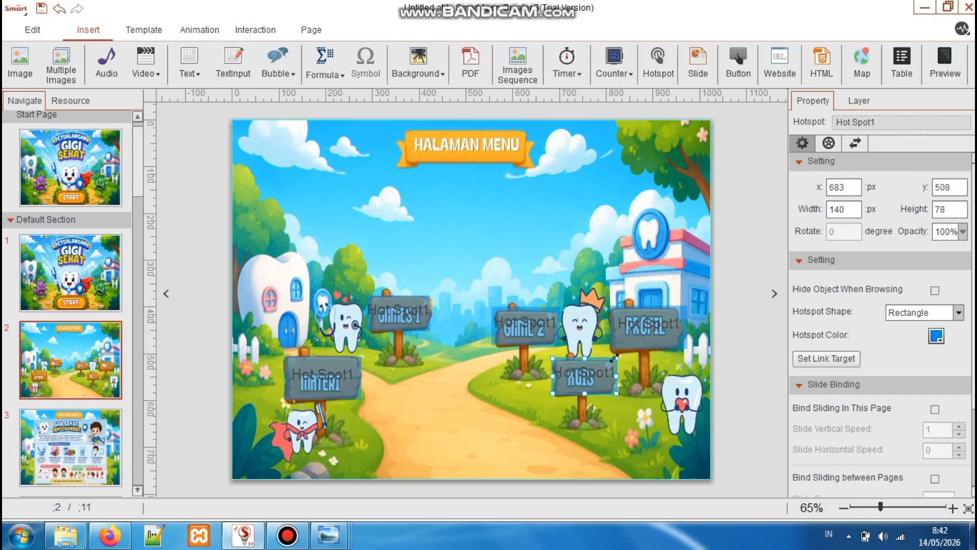
left_click(645, 325)
left_click_drag(645, 324, 644, 326)
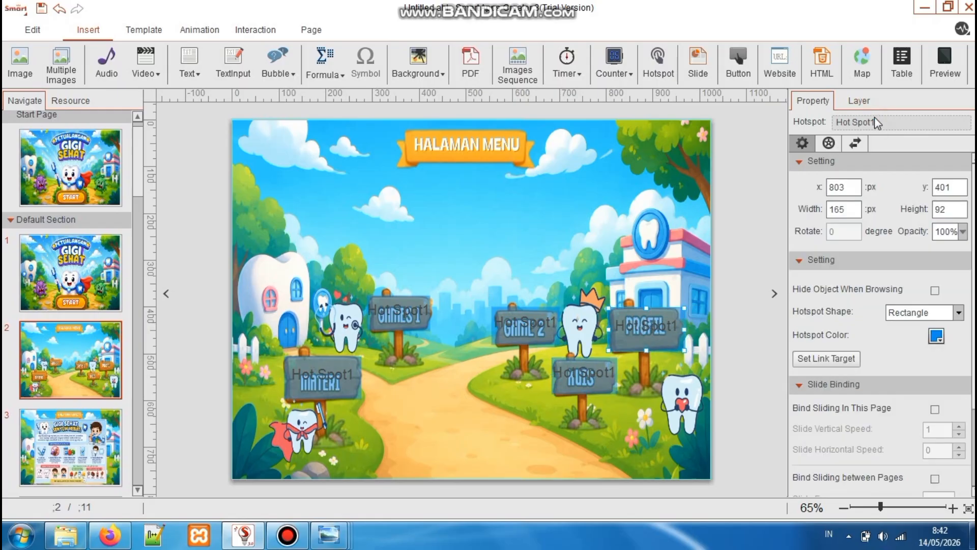
Rename the hotspots over GAMES 1, GAME 2, KUIS and PROFIL as Hot Spot2, Hot Spot3, Hot Spot4 and Hot Spot5
left_click(865, 103)
double_click(885, 203)
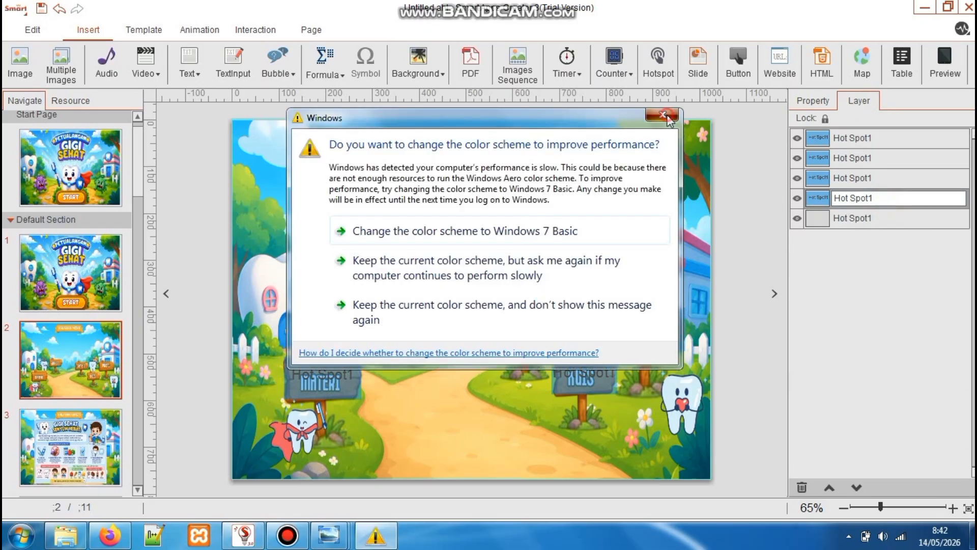
left_click(663, 115)
left_click(893, 195)
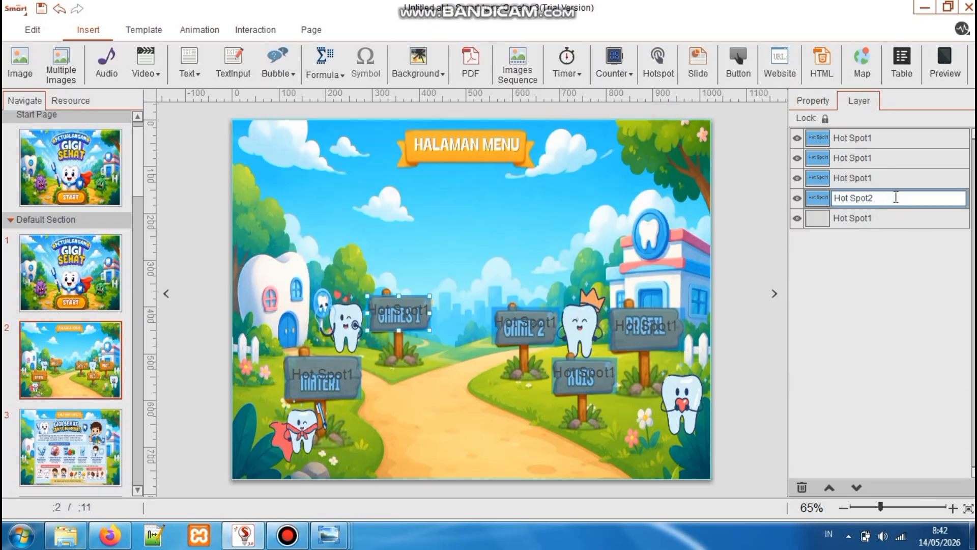
left_click(899, 176)
double_click(897, 178)
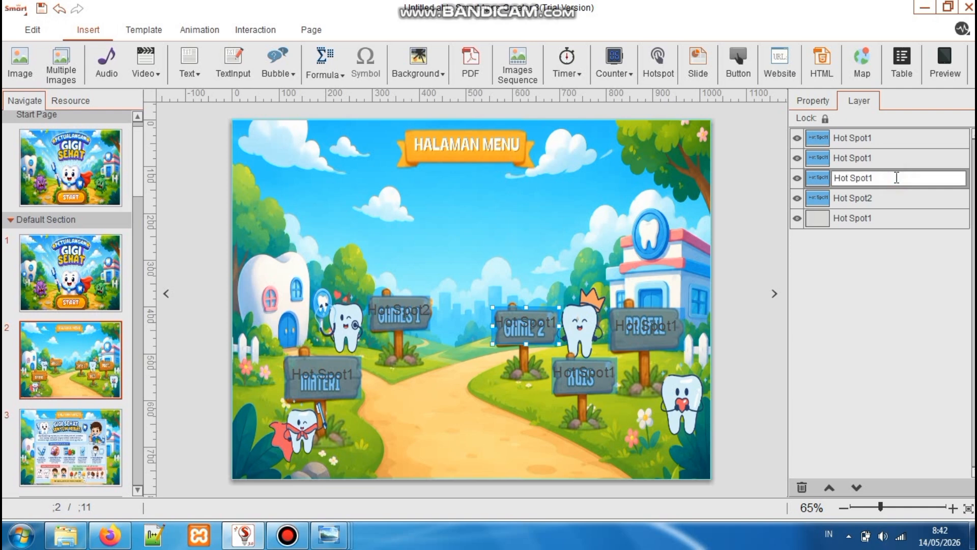
double_click(887, 162)
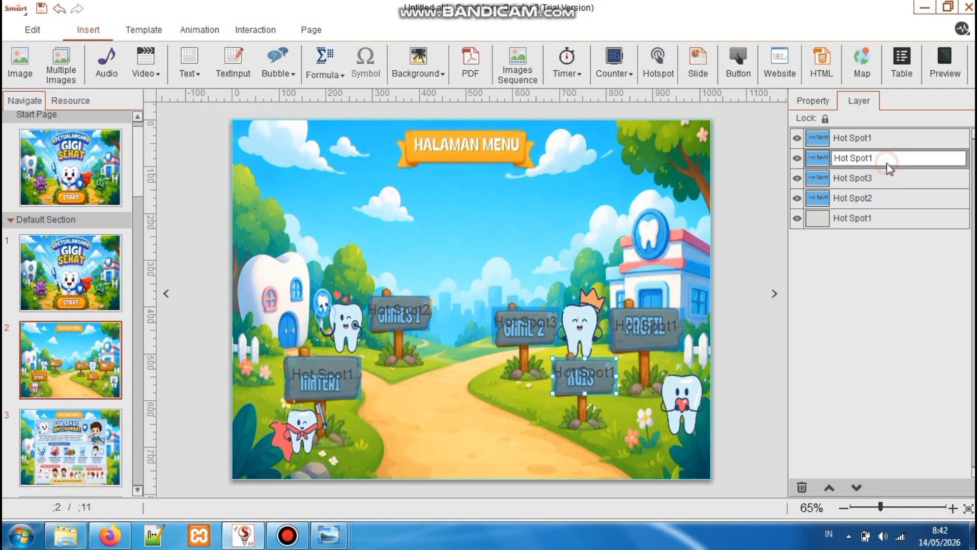
double_click(900, 140)
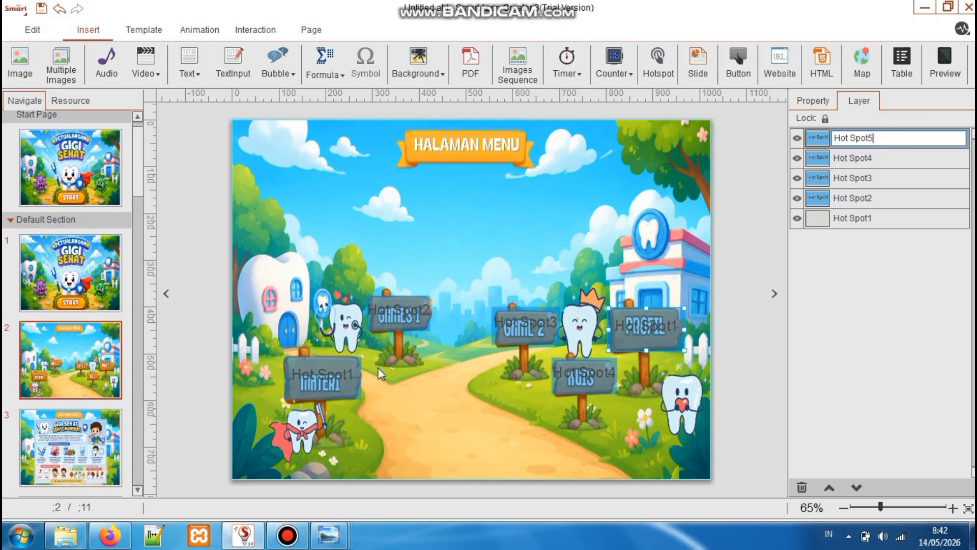
left_click(319, 390)
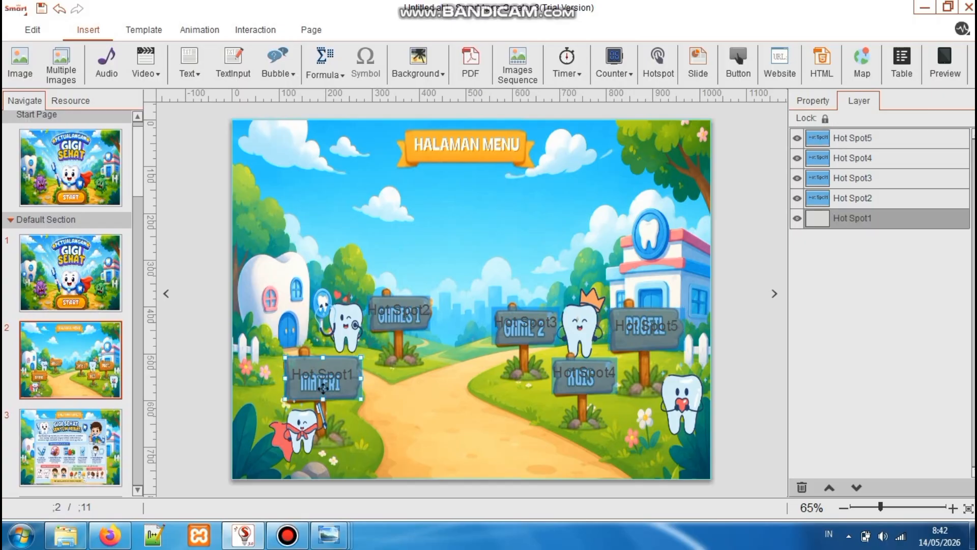
Give Hot Spot1 over the MATERI sign a Touch interaction that uses Switch Page to go to page 3
left_click(255, 29)
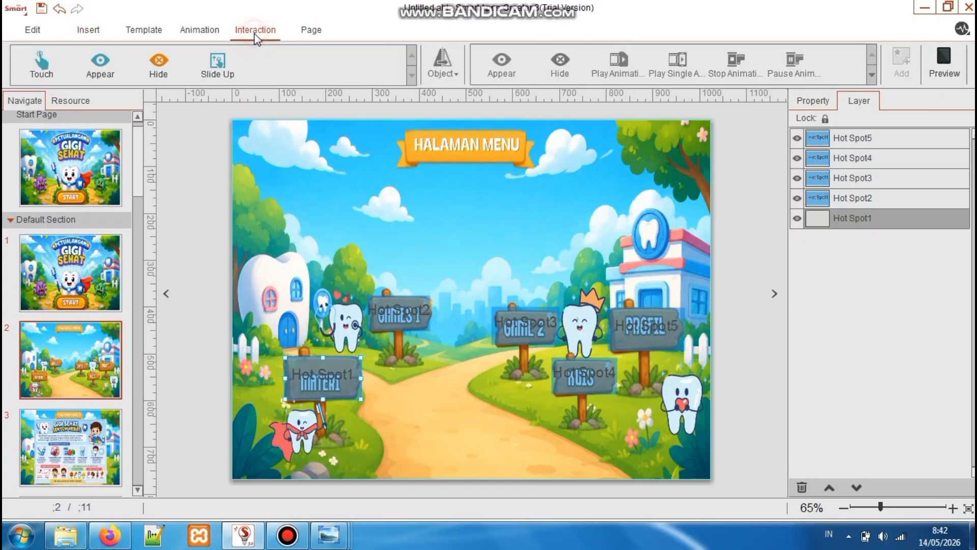
left_click(37, 65)
left_click(451, 68)
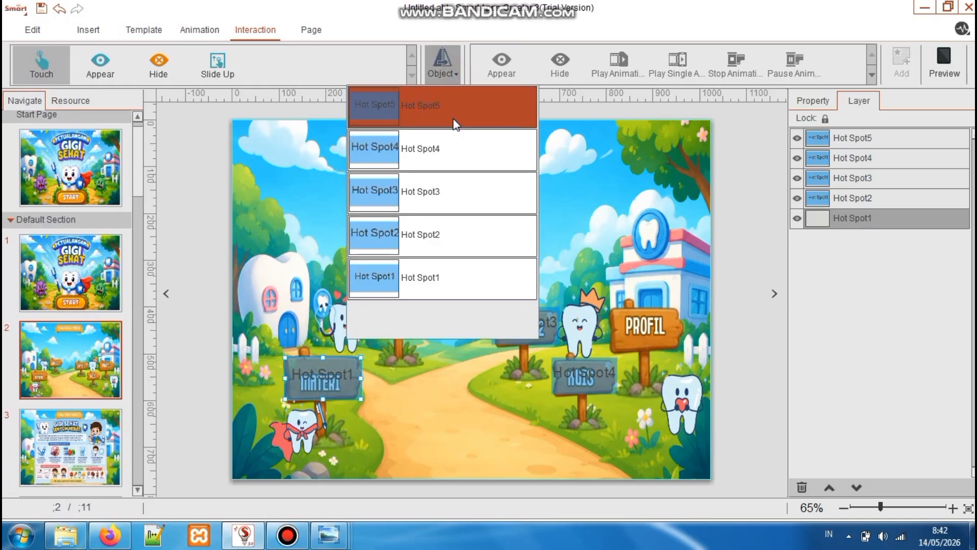
left_click(449, 278)
left_click(870, 75)
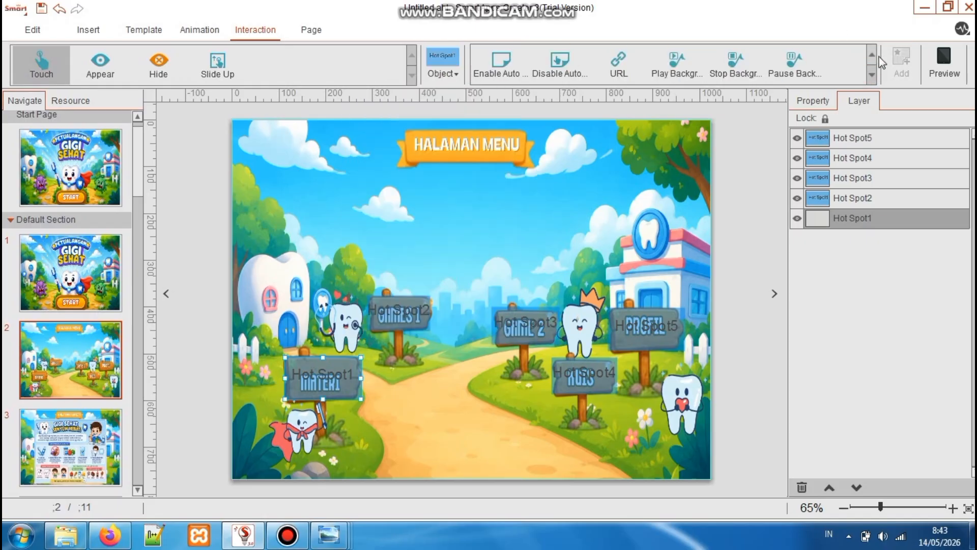
left_click(872, 56)
left_click(677, 64)
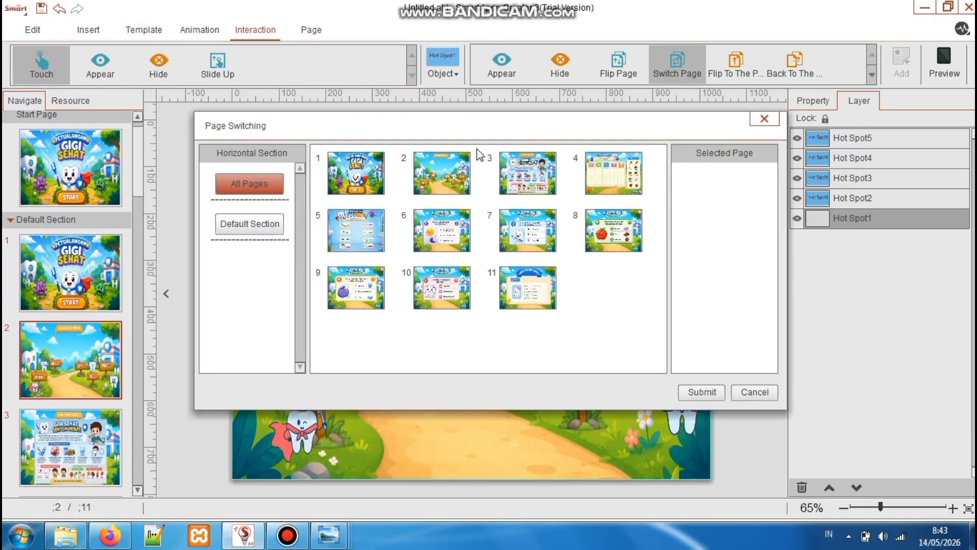
left_click(519, 178)
left_click(701, 392)
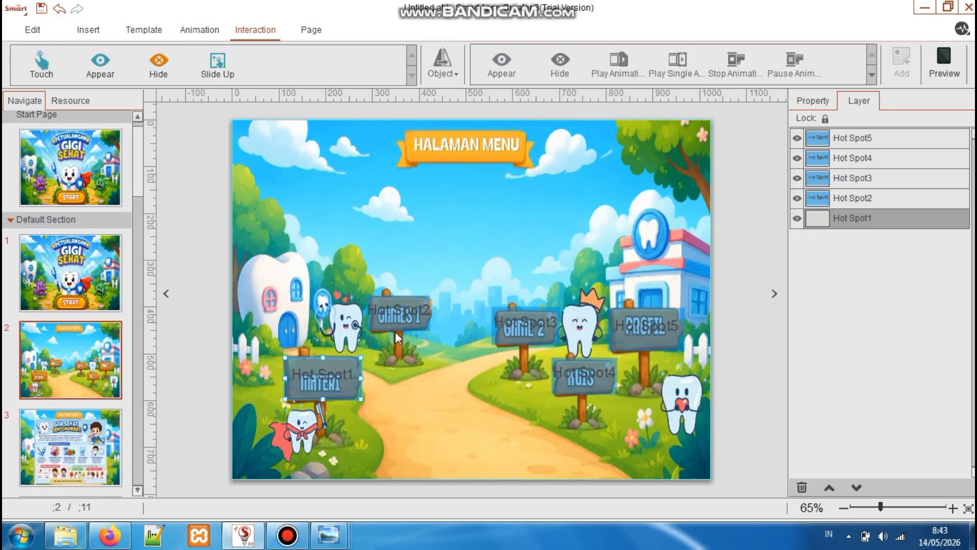
Give Hot Spot2 over the GAMES 1 sign a Touch interaction that uses Switch Page to go to page 4
left_click(393, 327)
left_click(41, 64)
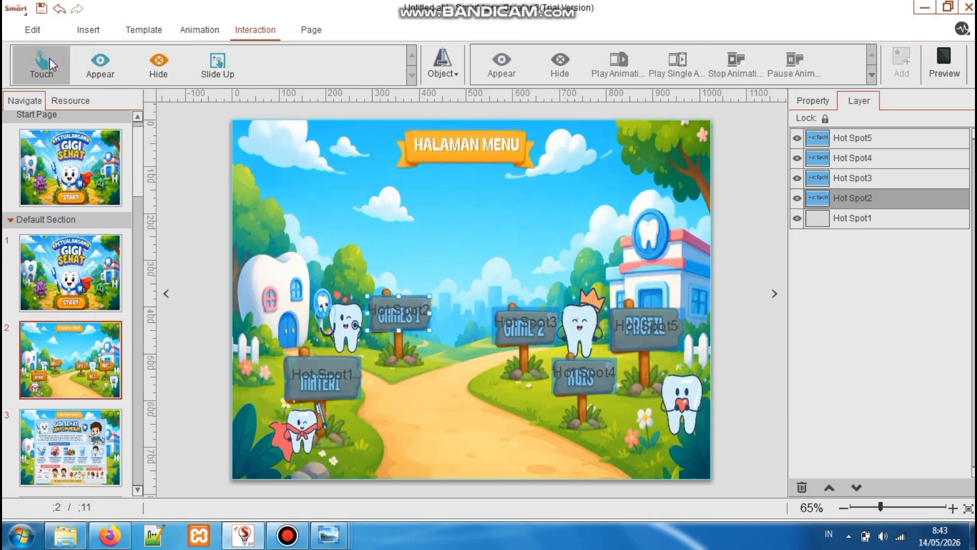
left_click(442, 63)
left_click(450, 234)
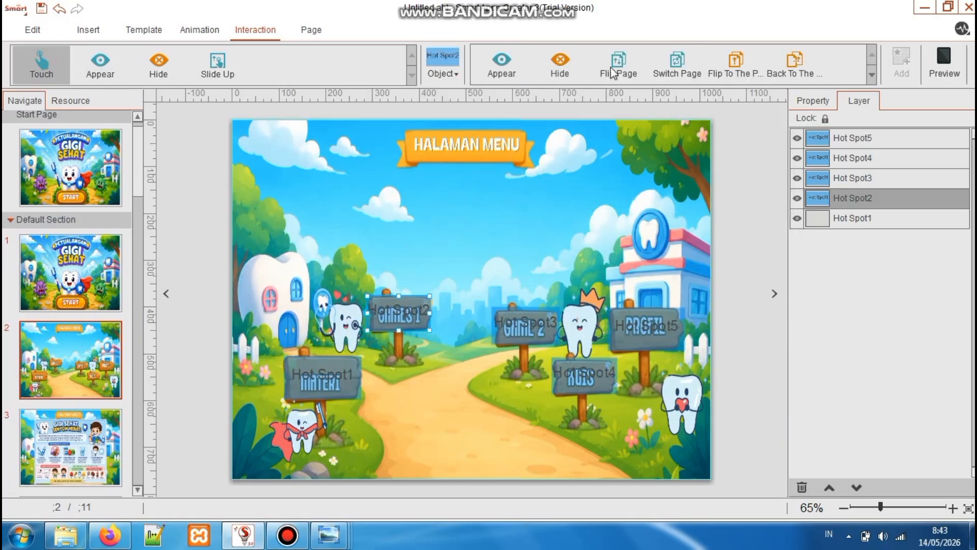
left_click(669, 69)
left_click(596, 181)
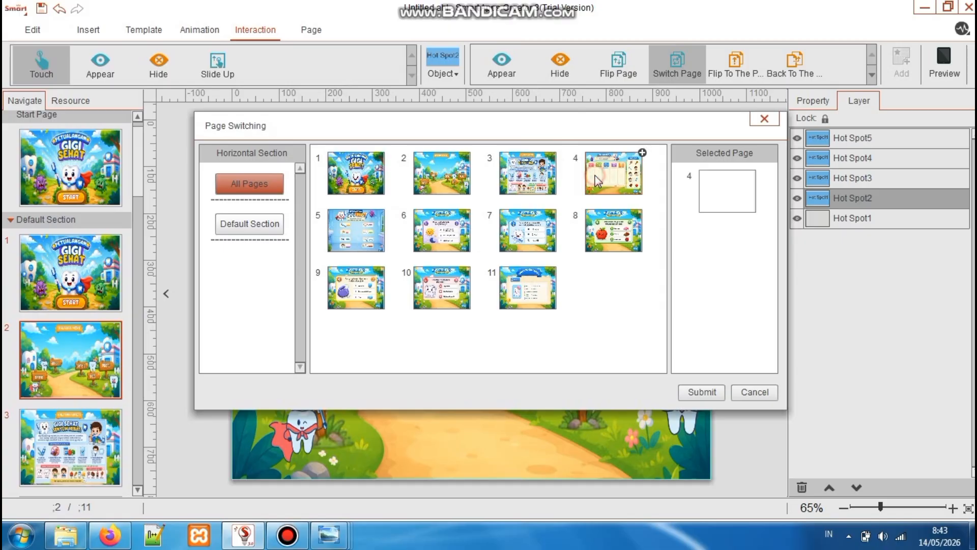
left_click(700, 391)
Give Hot Spot3 over the GAME 2 sign a Touch interaction that uses Switch Page to go to page 5
left_click(599, 392)
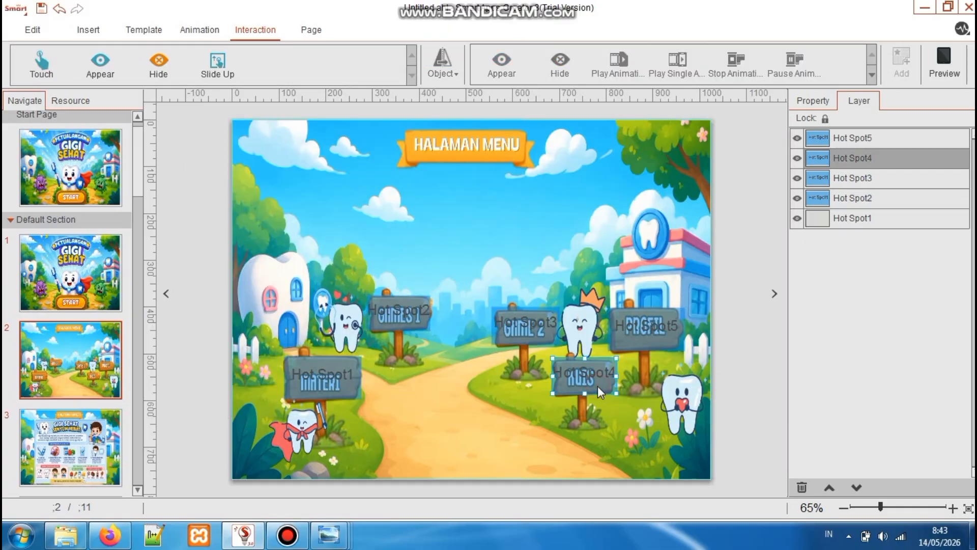
left_click(516, 331)
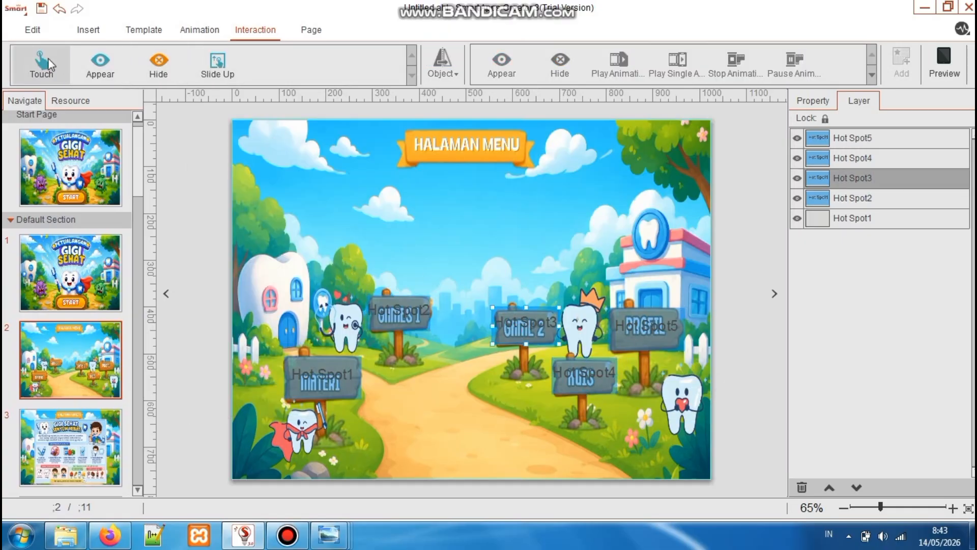
left_click(455, 67)
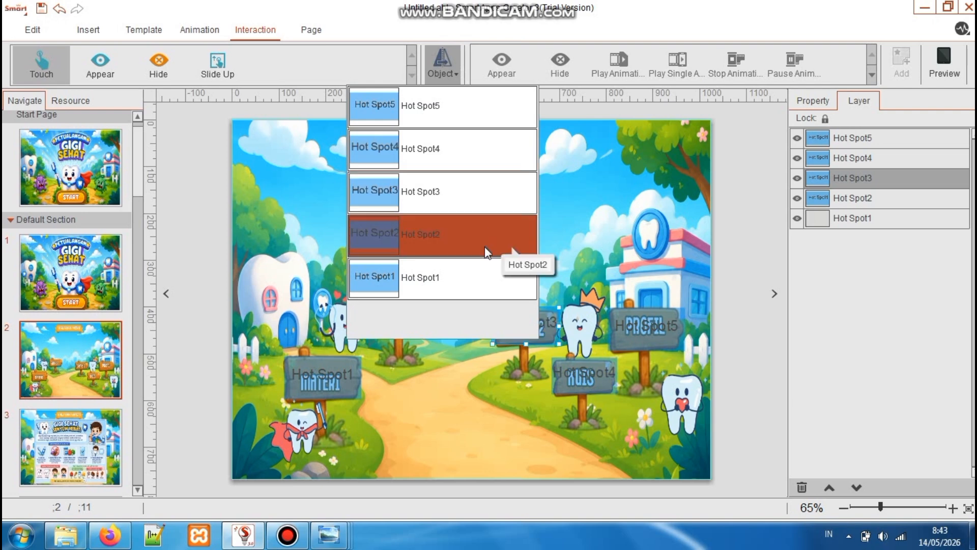
left_click(469, 198)
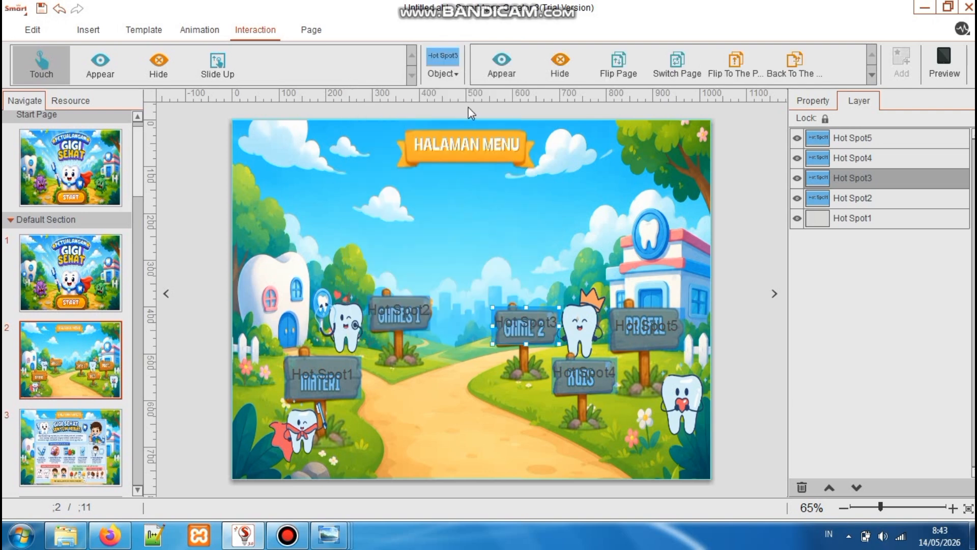
left_click(675, 64)
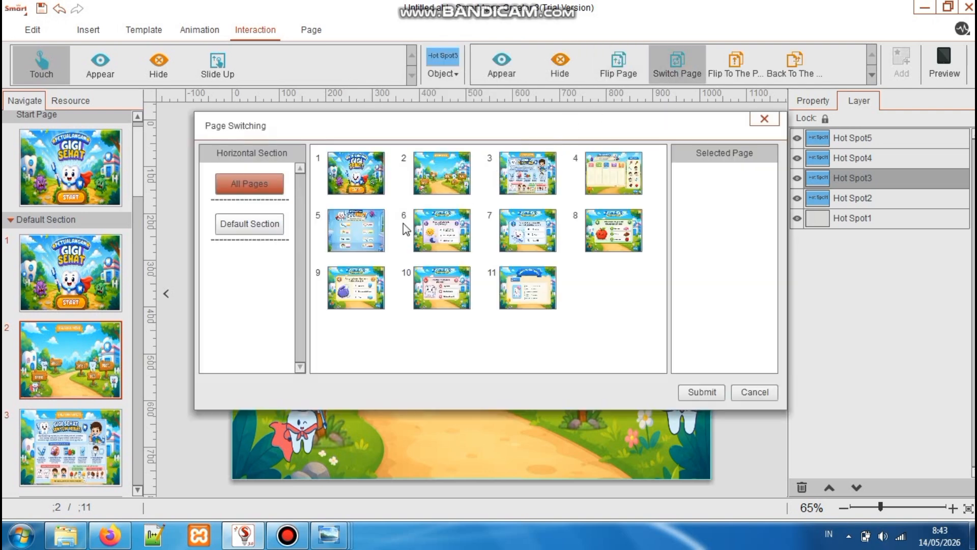
left_click(374, 228)
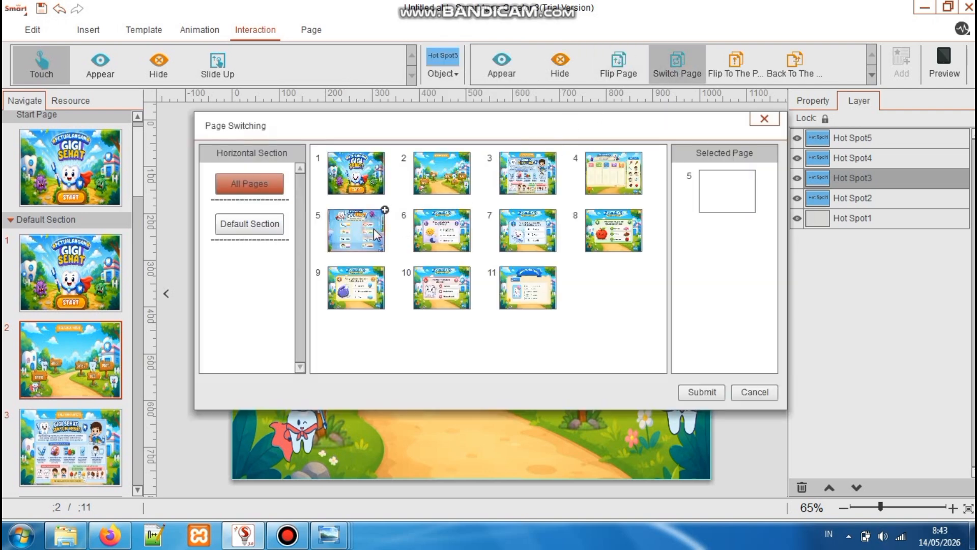
left_click(701, 392)
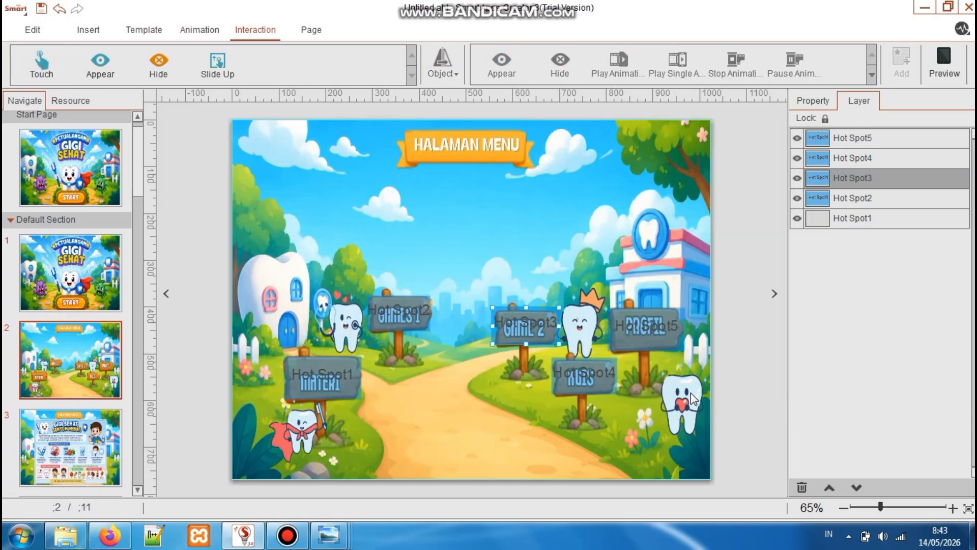
Give Hot Spot4 over the KUIS sign a Touch interaction that uses Switch Page to go to page 6
left_click(594, 377)
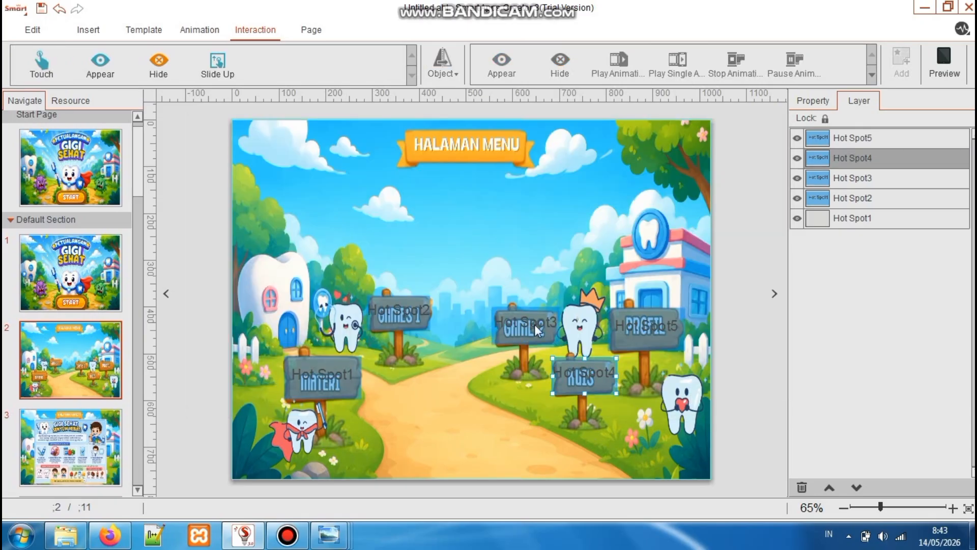
left_click(454, 74)
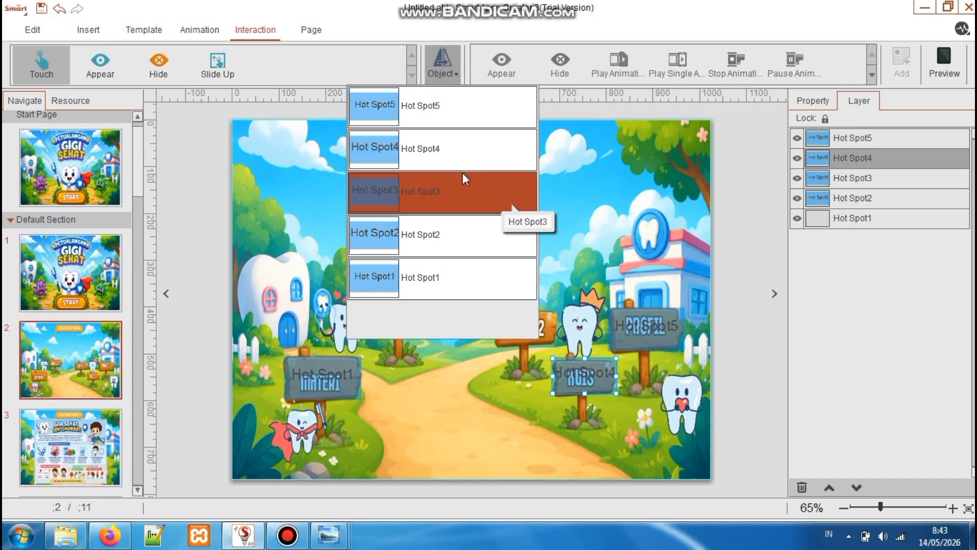
left_click(456, 146)
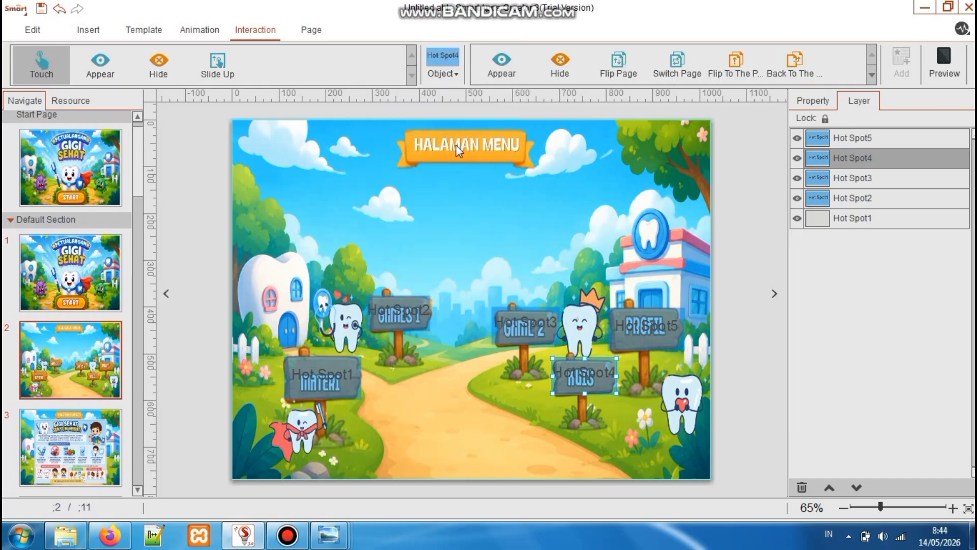
left_click(680, 71)
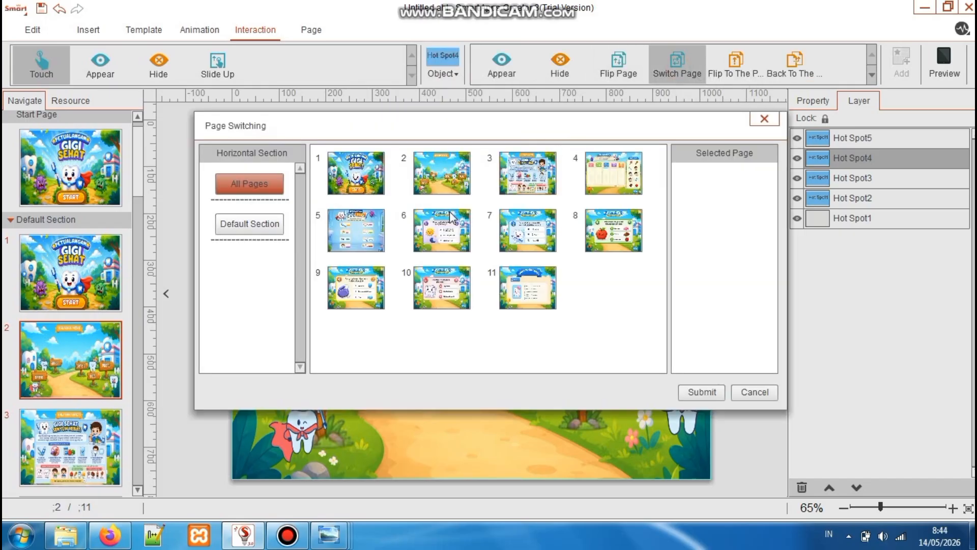
left_click(425, 241)
left_click(698, 392)
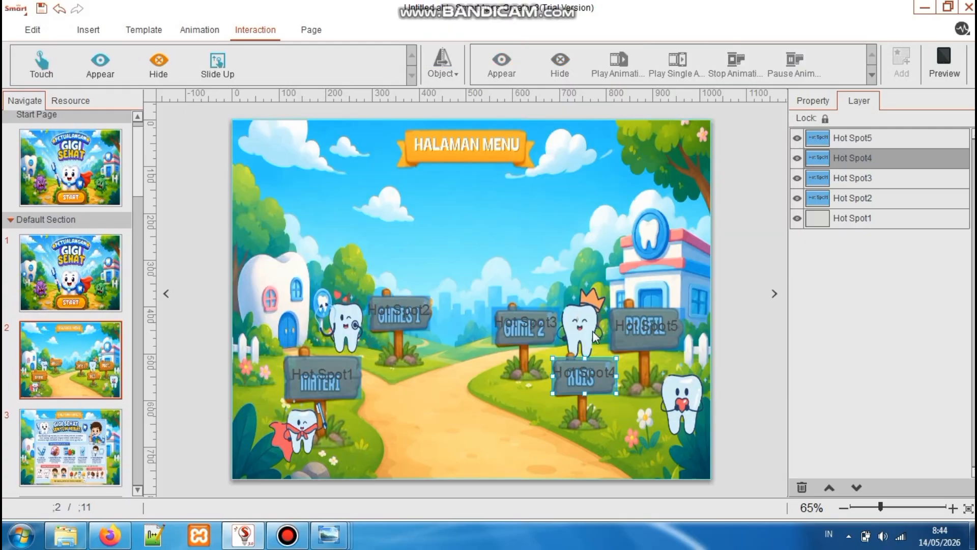
Give Hot Spot5 over the PROFIL sign a Touch interaction that uses Switch Page to go to page 11
left_click(643, 340)
left_click(45, 73)
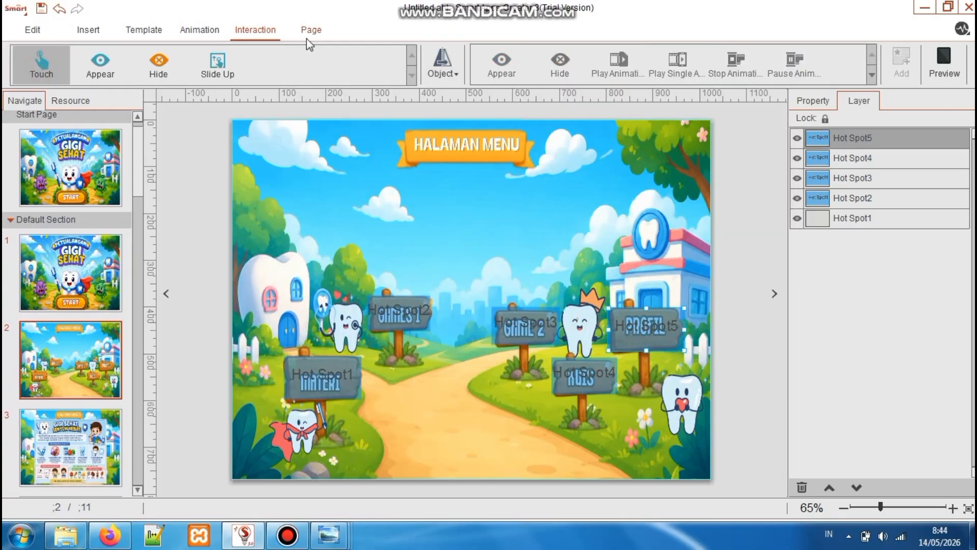
left_click(442, 66)
left_click(439, 122)
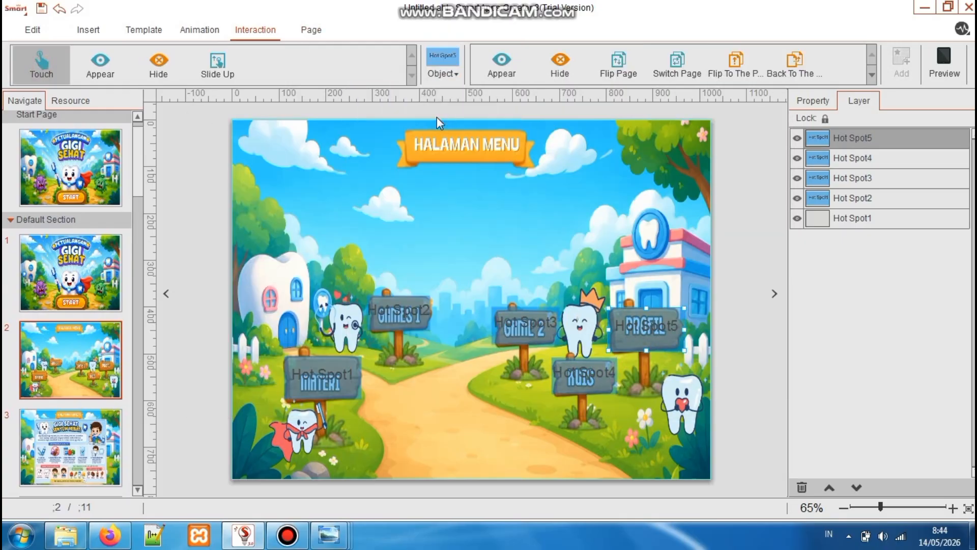
left_click(678, 66)
left_click(532, 280)
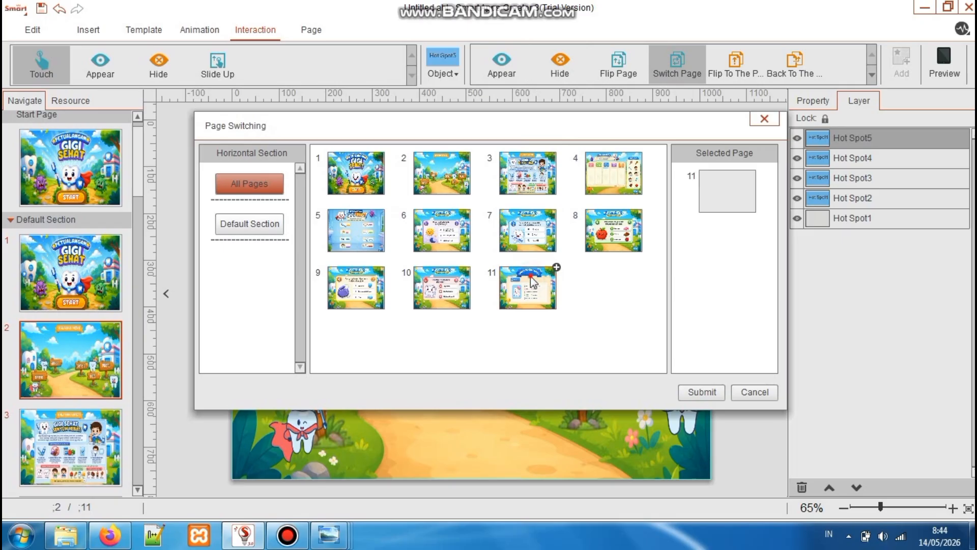
left_click(696, 394)
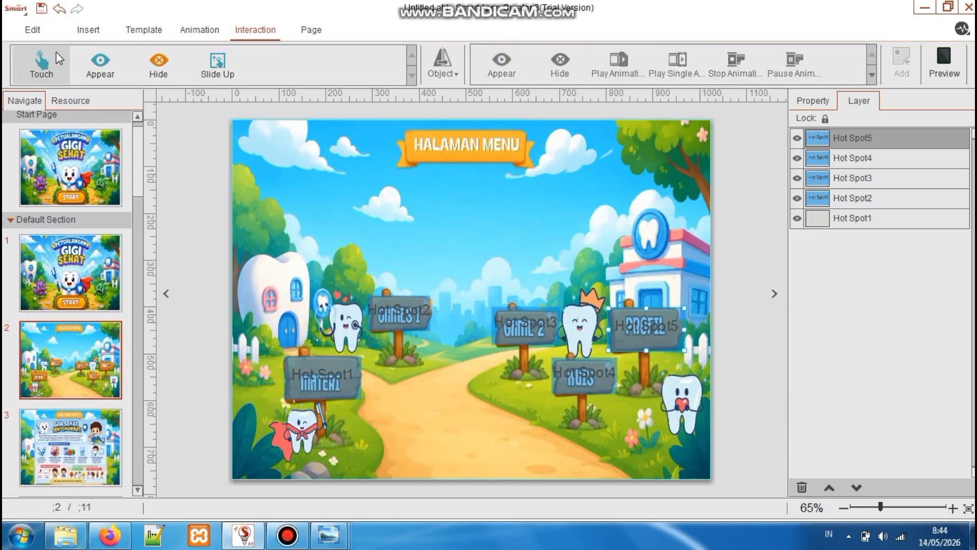
Insert the audio image from the elemengigisehat folder, shrink it into the menu page's upper-right corner, and start adding an audio file
left_click(93, 32)
left_click(20, 65)
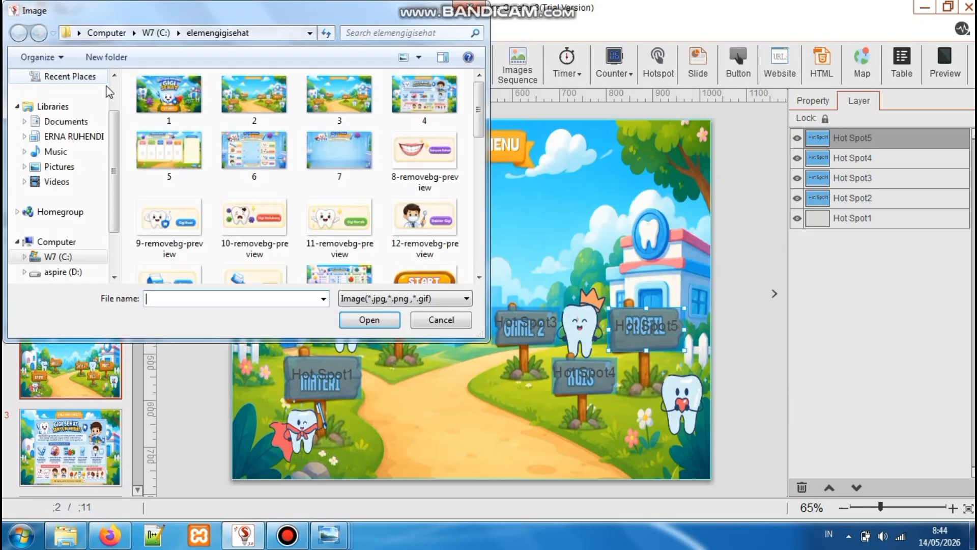
left_click_drag(481, 103, 481, 176)
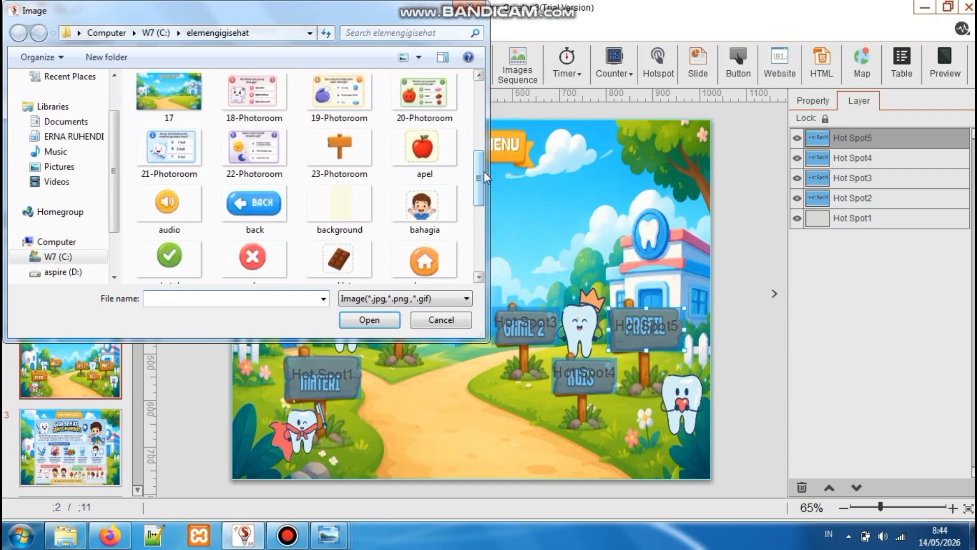
double_click(202, 205)
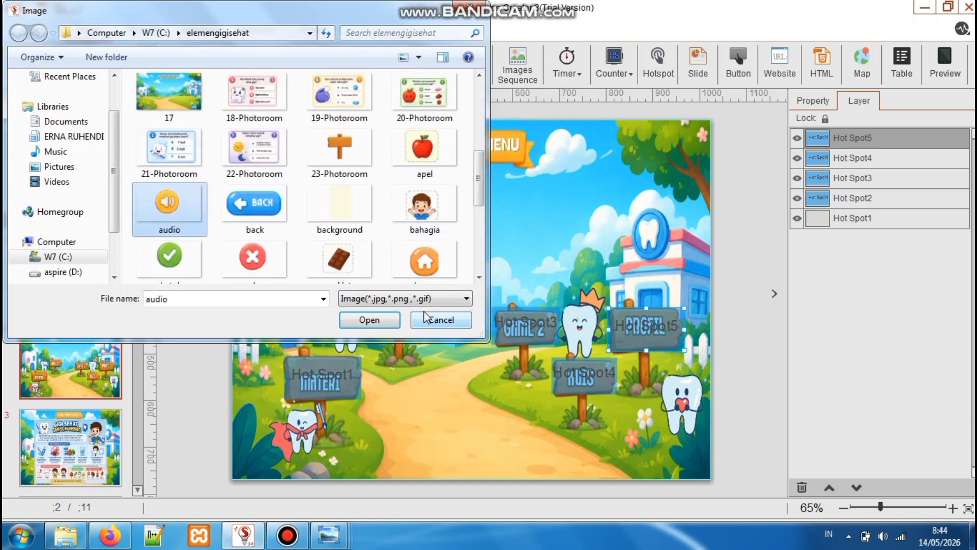
left_click_drag(627, 212, 469, 302)
left_click_drag(382, 364, 594, 241)
left_click_drag(682, 178, 674, 145)
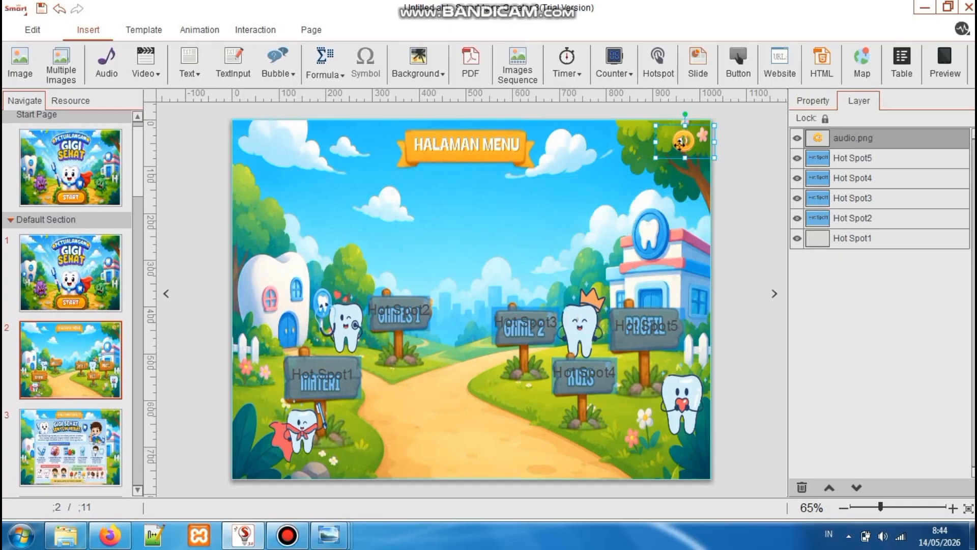
left_click(106, 61)
left_click(217, 144)
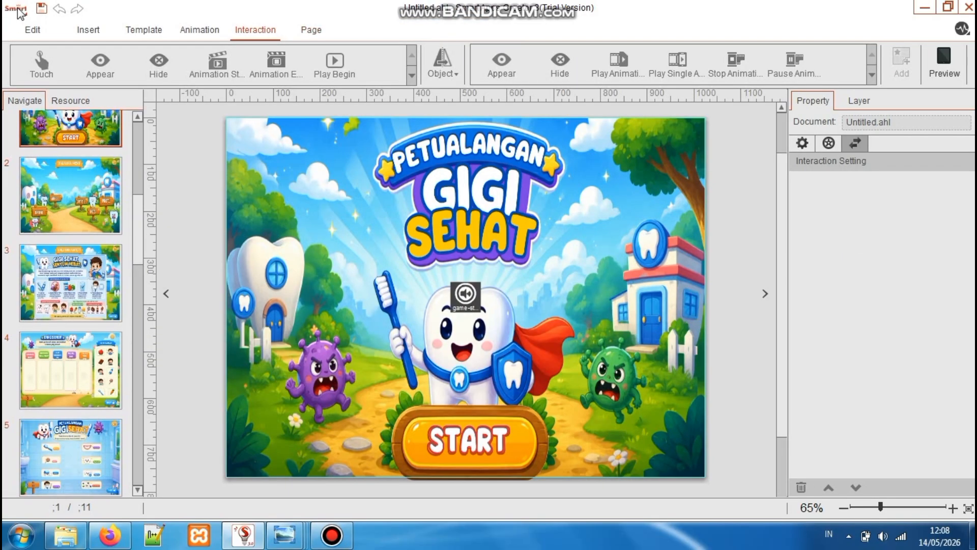
Begin saving the project under a new name and create and open a folder named "game SAC" on drive C: for it
left_click(18, 10)
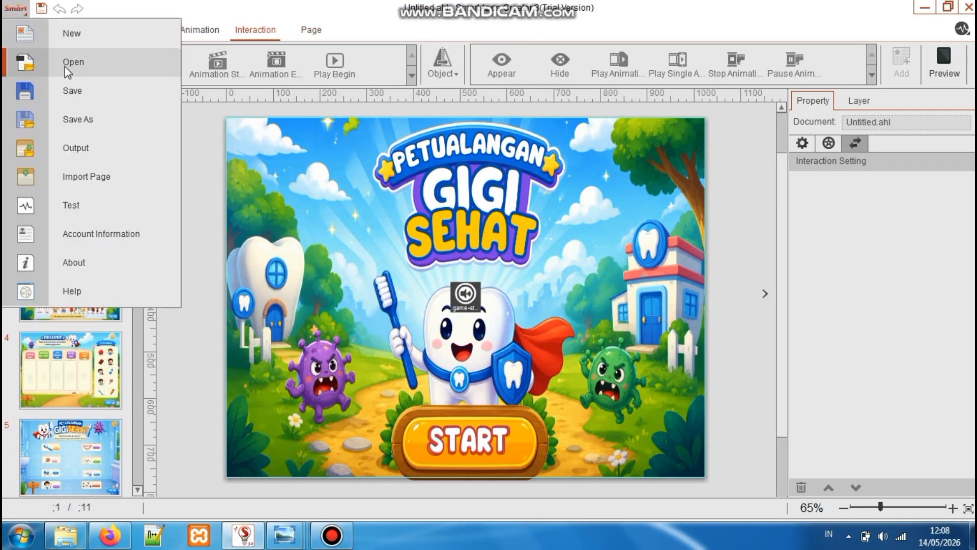
left_click(84, 122)
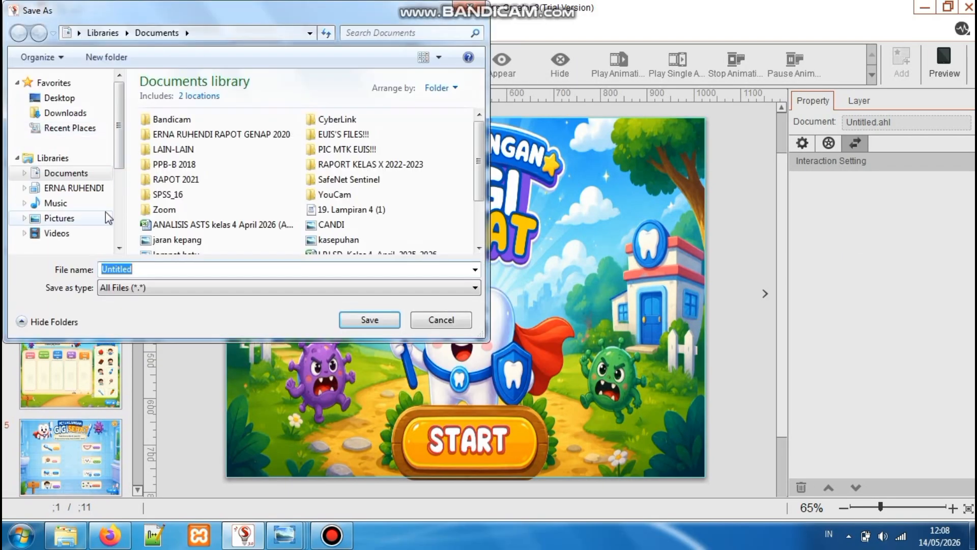
left_click_drag(116, 146, 116, 196)
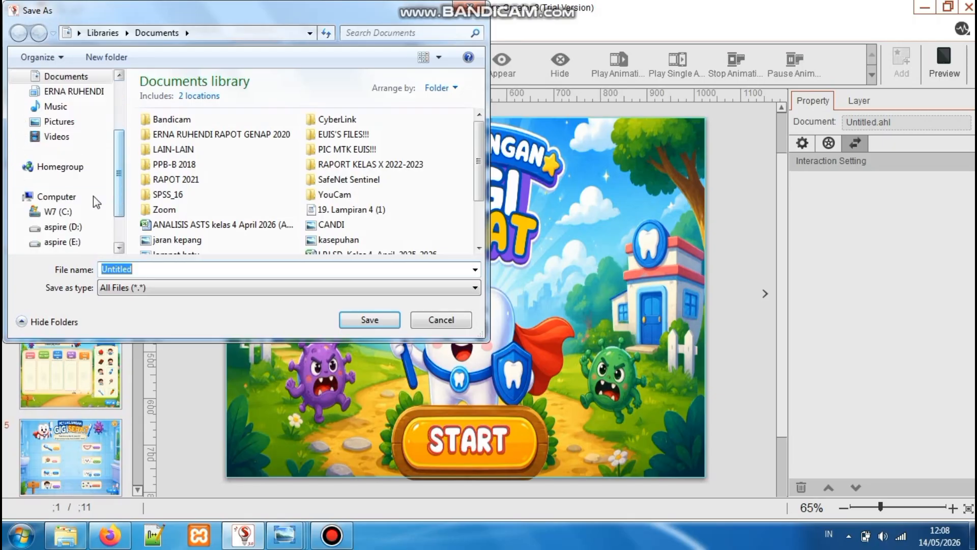
left_click(58, 211)
left_click(117, 57)
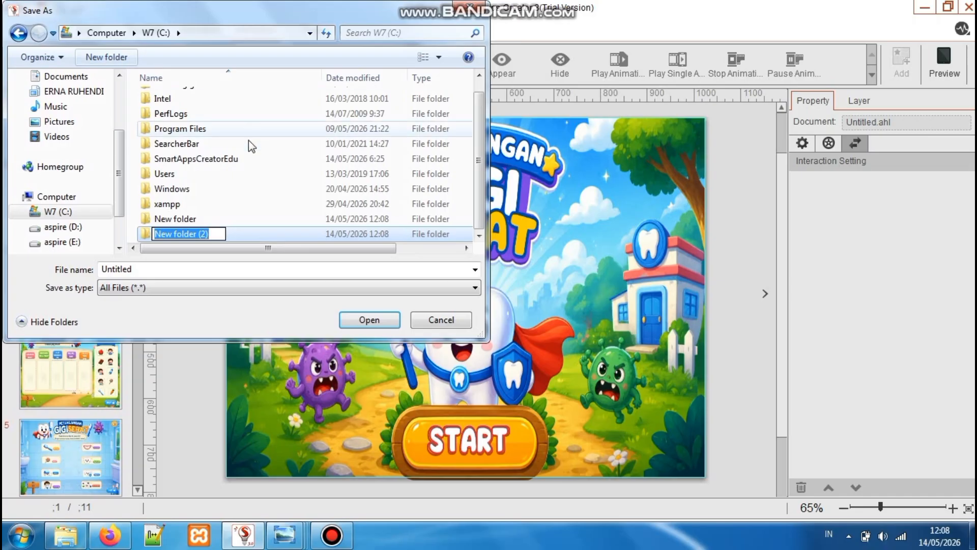
left_click(218, 235)
key("ctrl+a")
key("BackSpace")
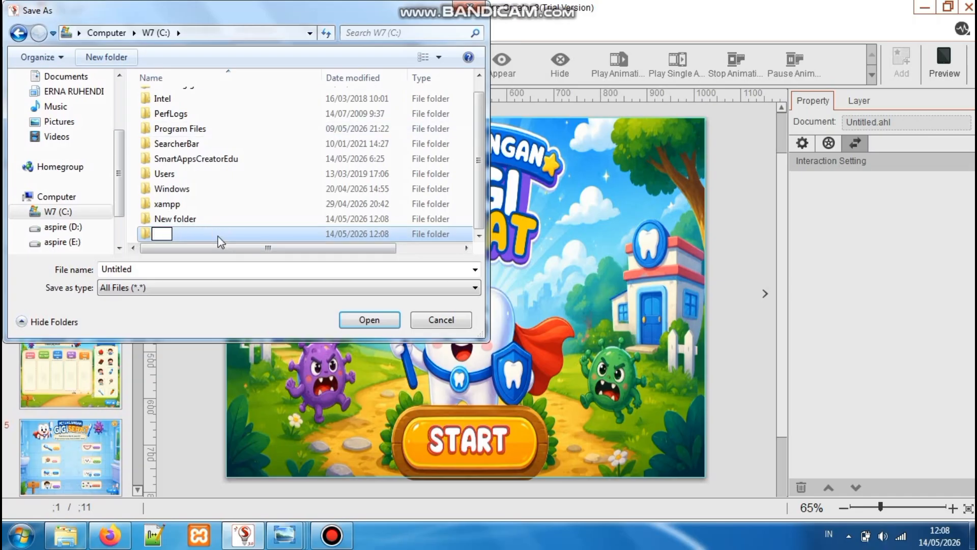
type("game Sa")
key("BackSpace")
type("A")
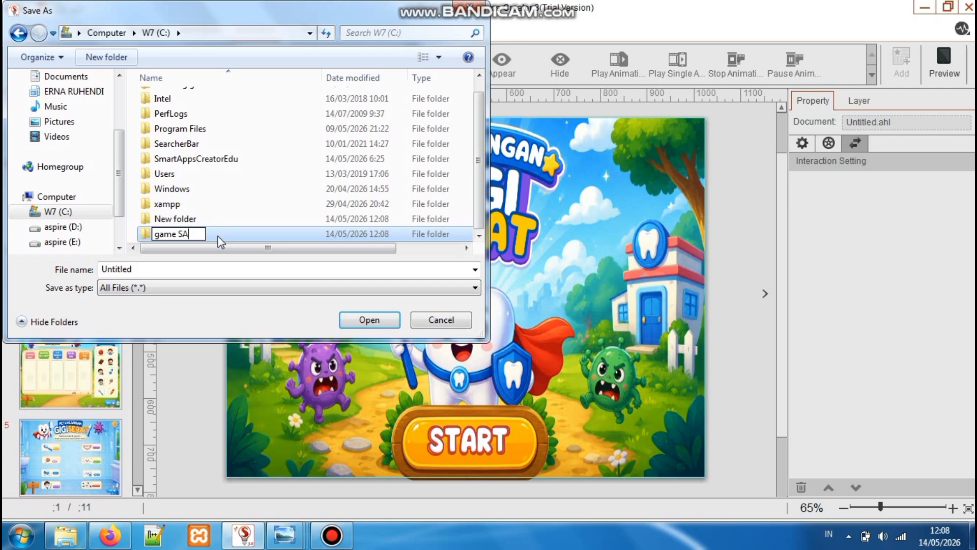
type("C")
key("Return")
double_click(234, 239)
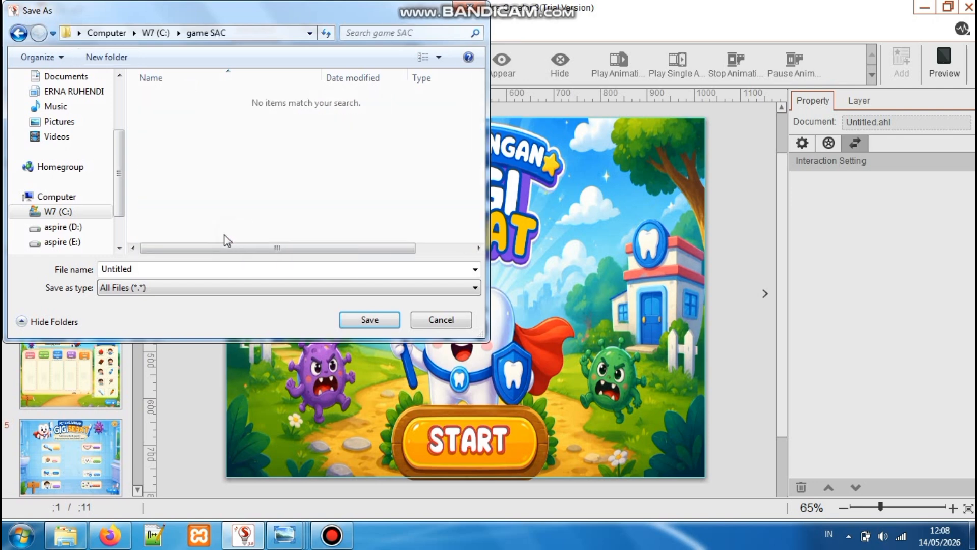
Save the project in the game SAC folder as "petualangangigisehat_" followed by the author's name
double_click(176, 270)
key("BackSpace")
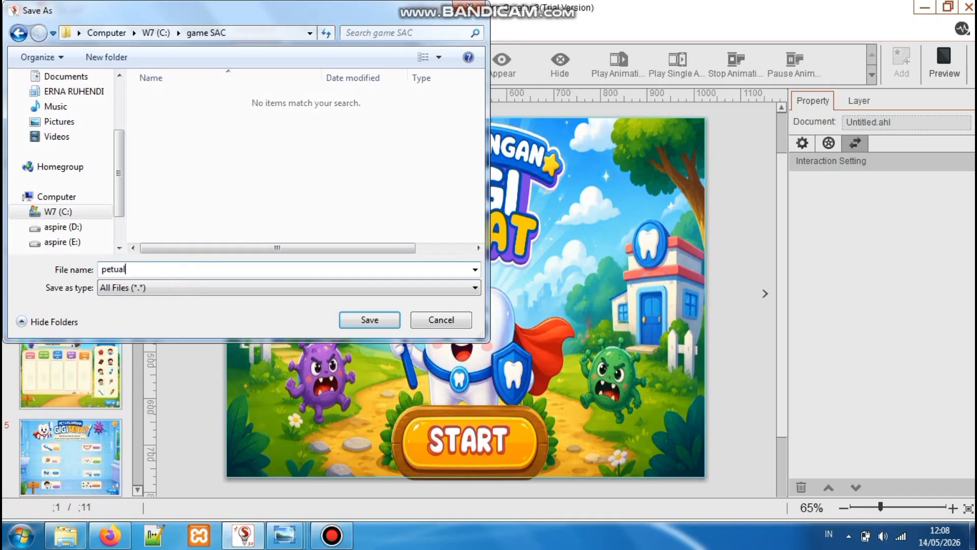
type("petualangangigi")
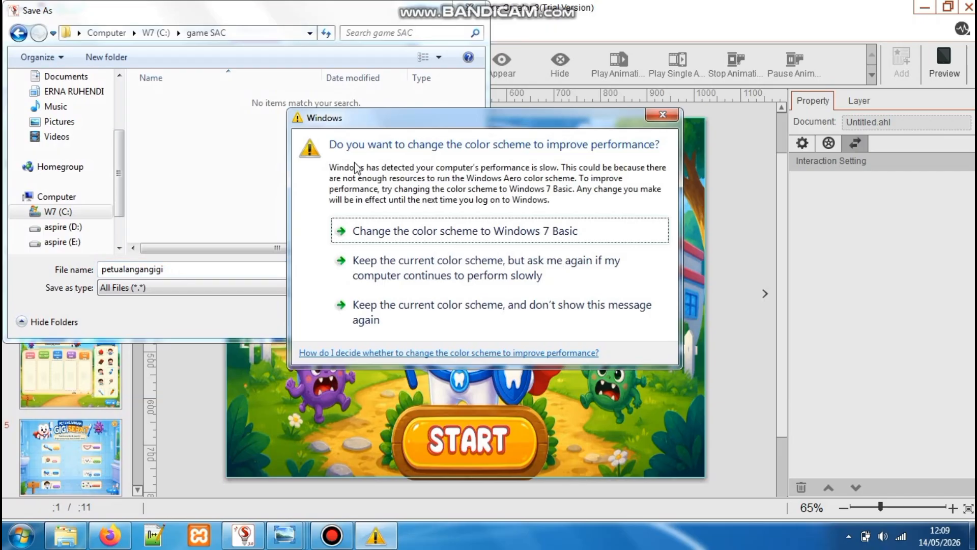
left_click(652, 116)
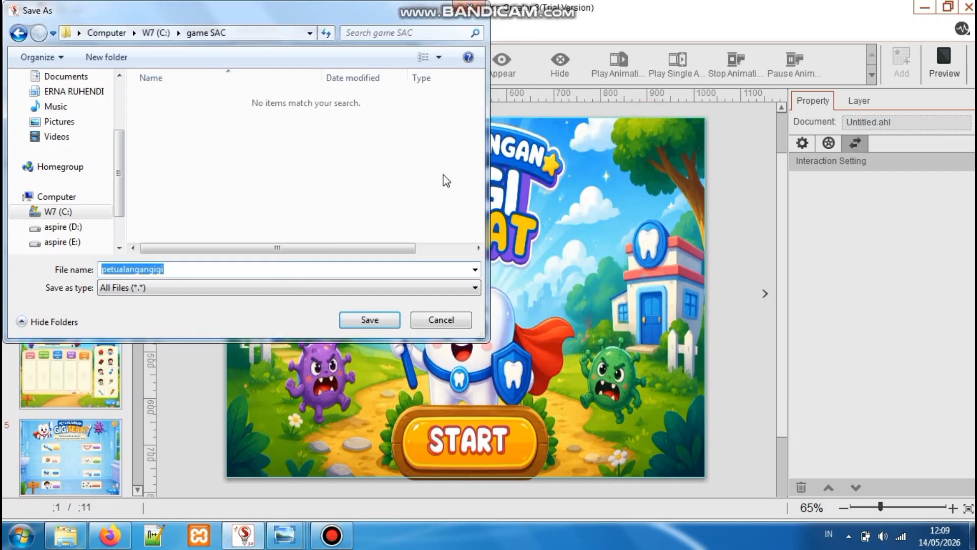
left_click(185, 269)
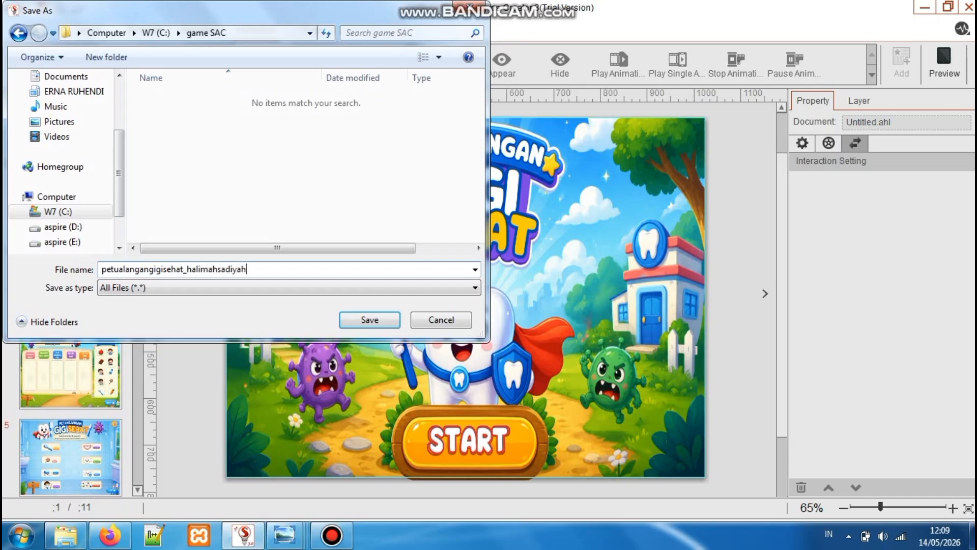
left_click(370, 321)
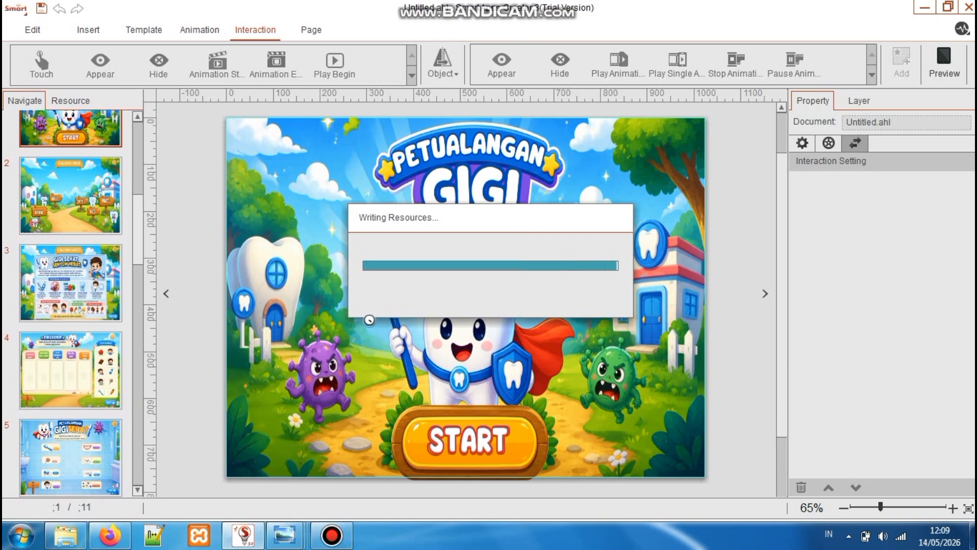
Preview the app, test the START button and MATERI sign, and return from the material page to the menu
left_click(935, 60)
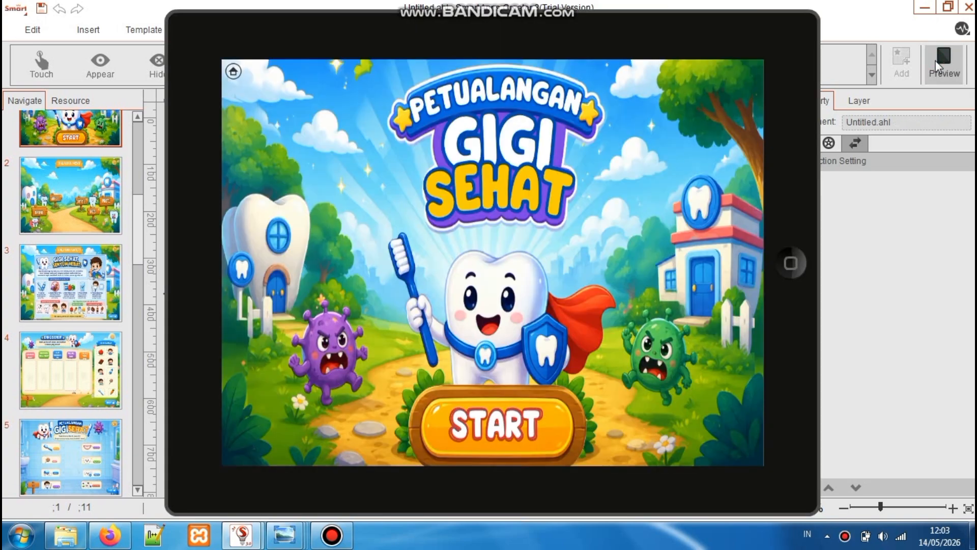
left_click(499, 418)
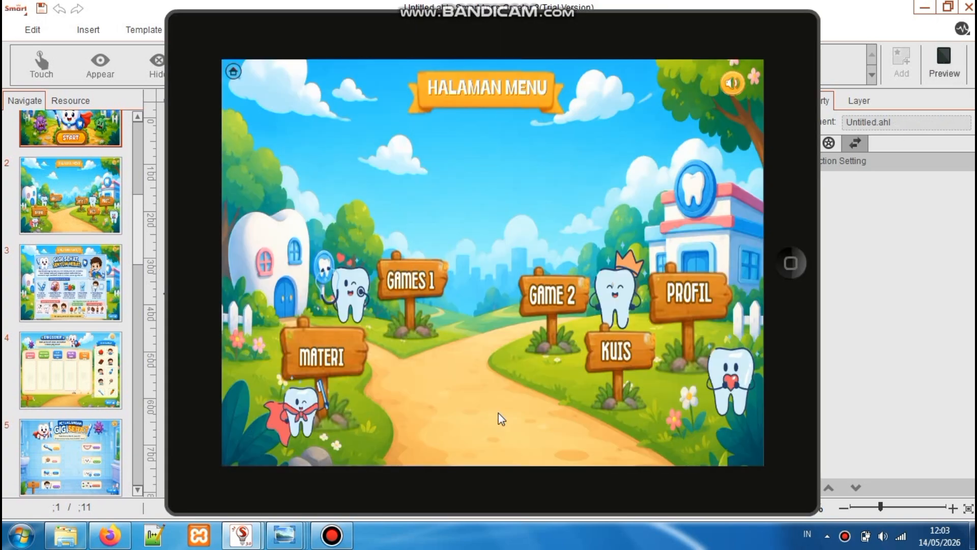
left_click(318, 349)
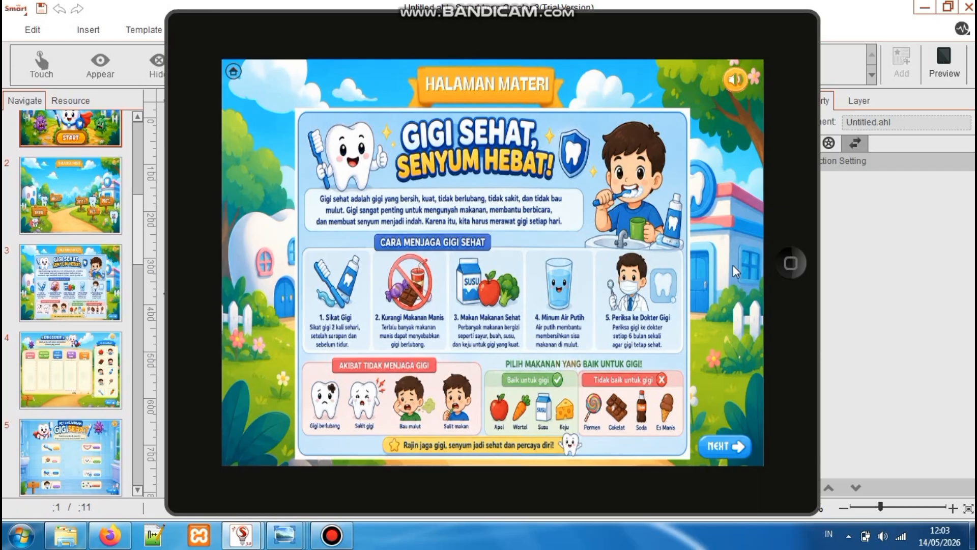
left_click(234, 71)
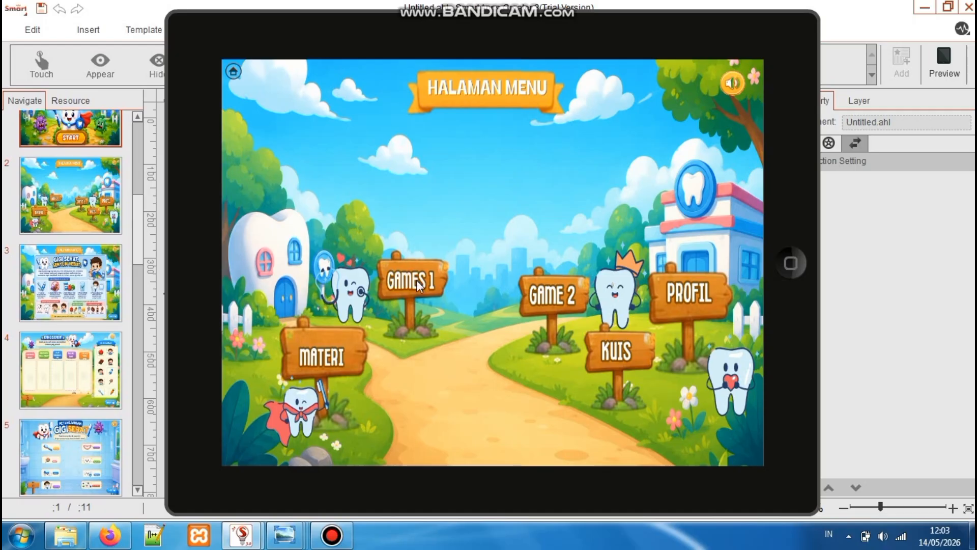
Test GAMES 1 by sorting the apple, chocolate, smiling boy and candy-eating boy into their matching category boxes
left_click(417, 280)
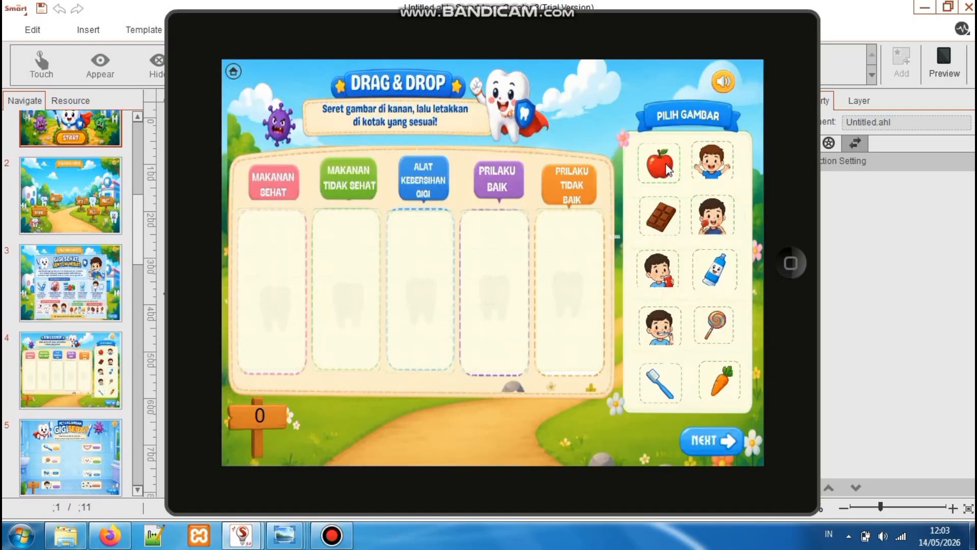
left_click_drag(654, 171, 363, 183)
left_click_drag(653, 153, 284, 240)
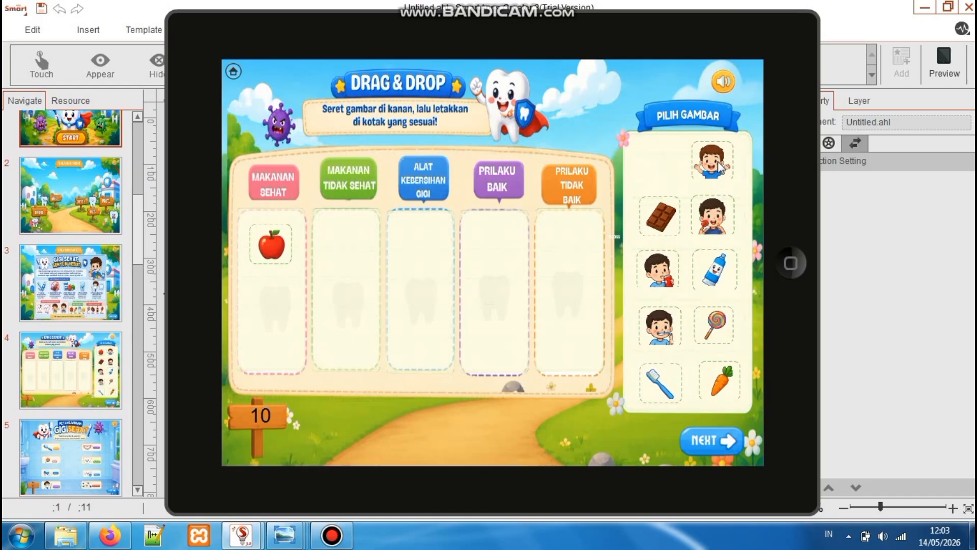
left_click_drag(720, 165, 507, 259)
left_click_drag(720, 163, 504, 249)
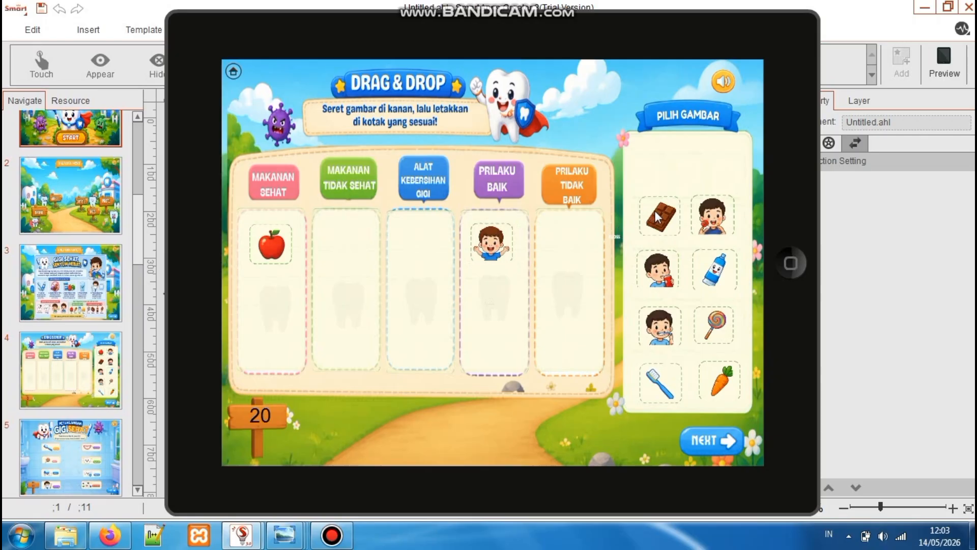
left_click_drag(657, 218, 344, 243)
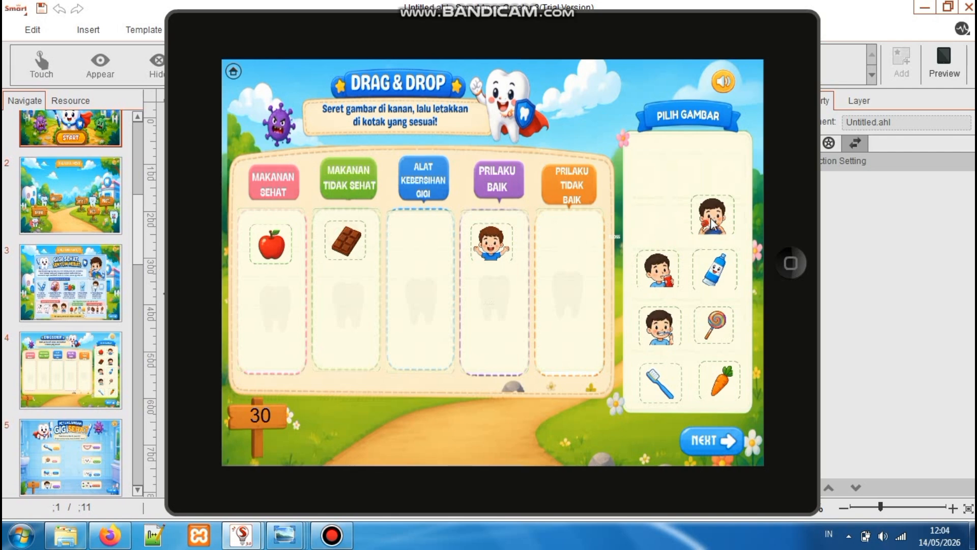
left_click_drag(712, 223, 576, 249)
left_click_drag(715, 220, 579, 252)
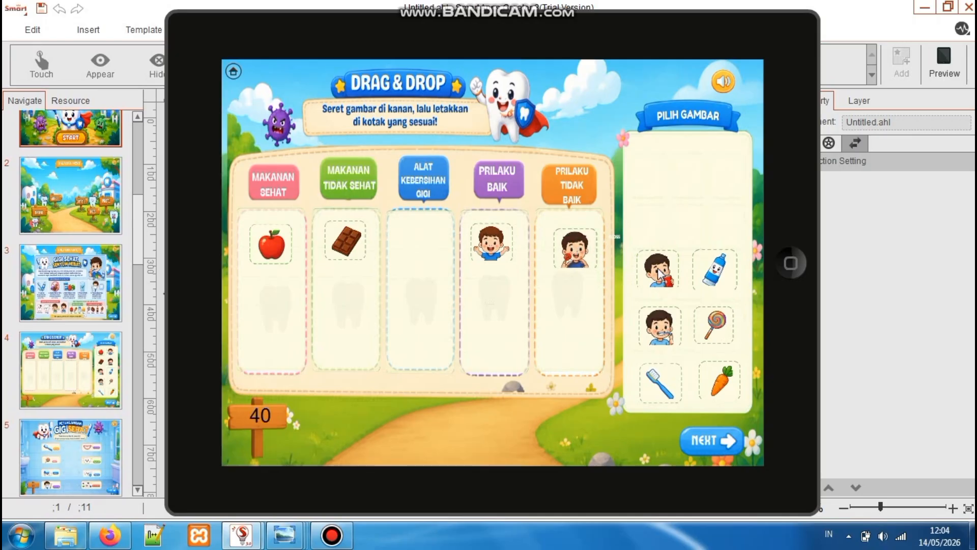
Try placing the drinking boy under PRILAKU TIDAK BAIK, and sort the toothpaste, lollipop and toothbrush into their matching boxes
left_click_drag(658, 270, 580, 305)
left_click_drag(671, 265, 590, 301)
left_click_drag(661, 279, 577, 318)
left_click_drag(712, 270, 421, 249)
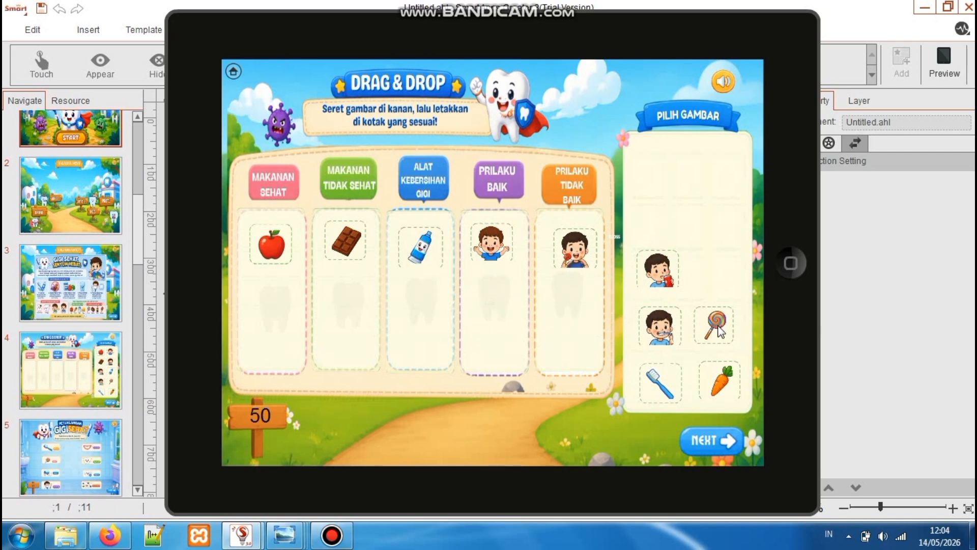
left_click_drag(719, 330, 359, 301)
left_click_drag(708, 330, 343, 300)
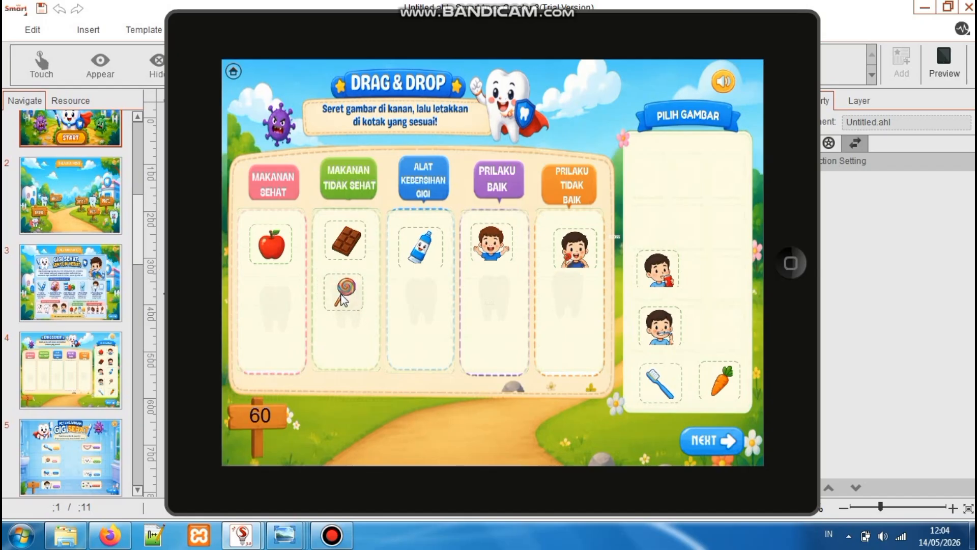
left_click_drag(664, 388, 420, 299)
left_click_drag(657, 390, 419, 309)
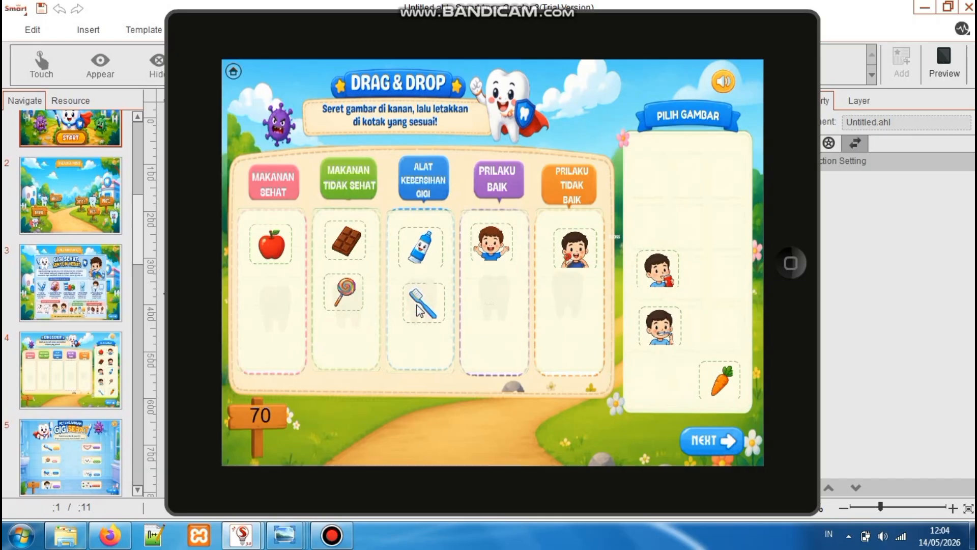
Complete the sorting test with the tooth-brushing boy in PRILAKU BAIK, the carrot in MAKANAN SEHAT and the drinking boy in PRILAKU TIDAK BAIK
mouse_move(670, 328)
left_mouse_down()
mouse_move(514, 319)
mouse_move(511, 293)
left_mouse_up()
mouse_move(681, 337)
left_mouse_down()
mouse_move(505, 315)
mouse_move(520, 312)
left_mouse_up()
left_click_drag(656, 328, 492, 308)
left_click_drag(713, 385, 267, 306)
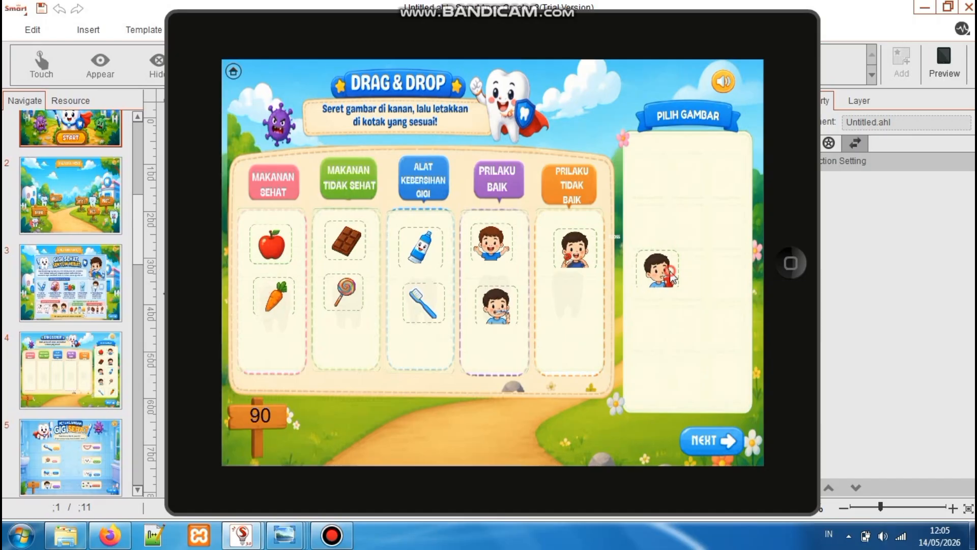
left_click_drag(678, 268, 582, 311)
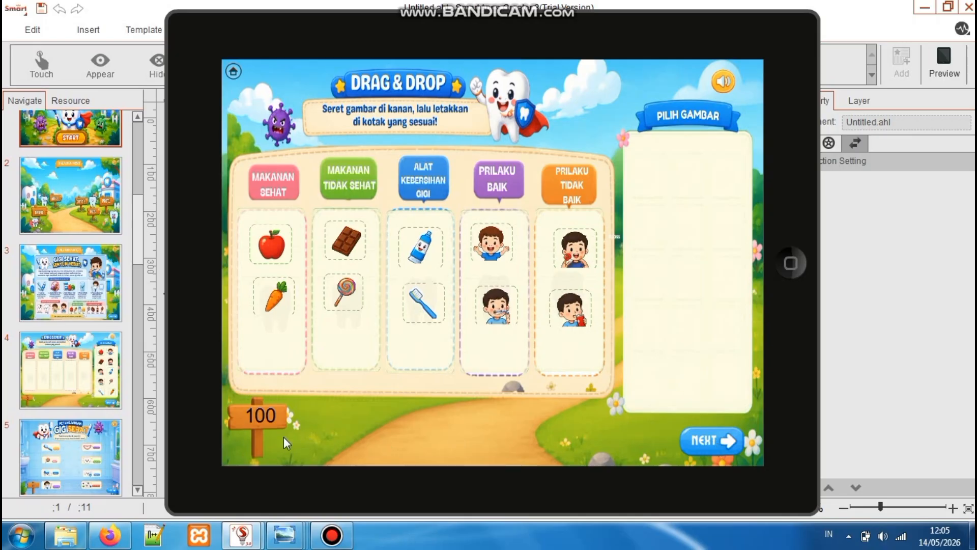
Test the matching game by connecting Dokter Gigi to Senyum Sehat, Sikat Gigi to Gigi Bersih, Permen to Gigi Berlubang and Susu to Gigi Kuat
left_click(704, 444)
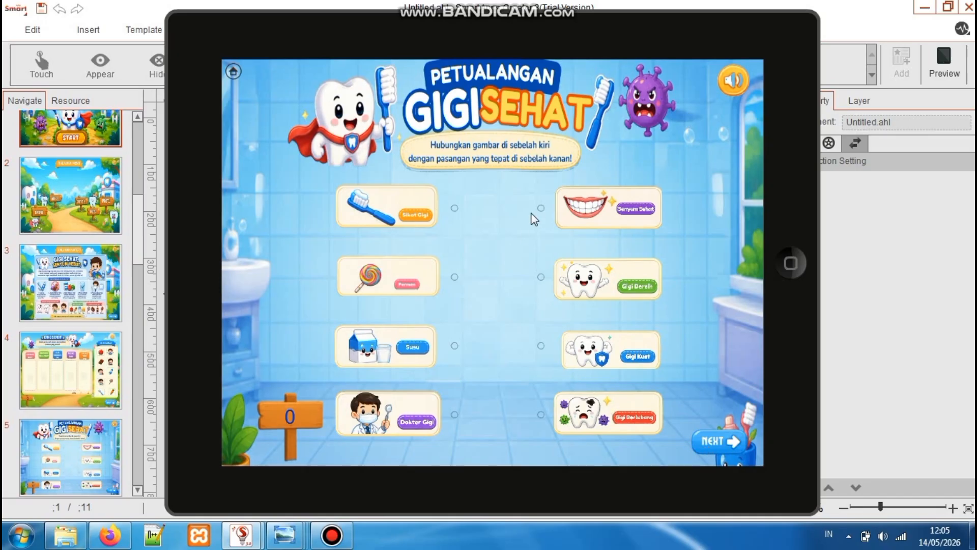
left_click_drag(539, 211, 447, 401)
left_click_drag(456, 206, 541, 277)
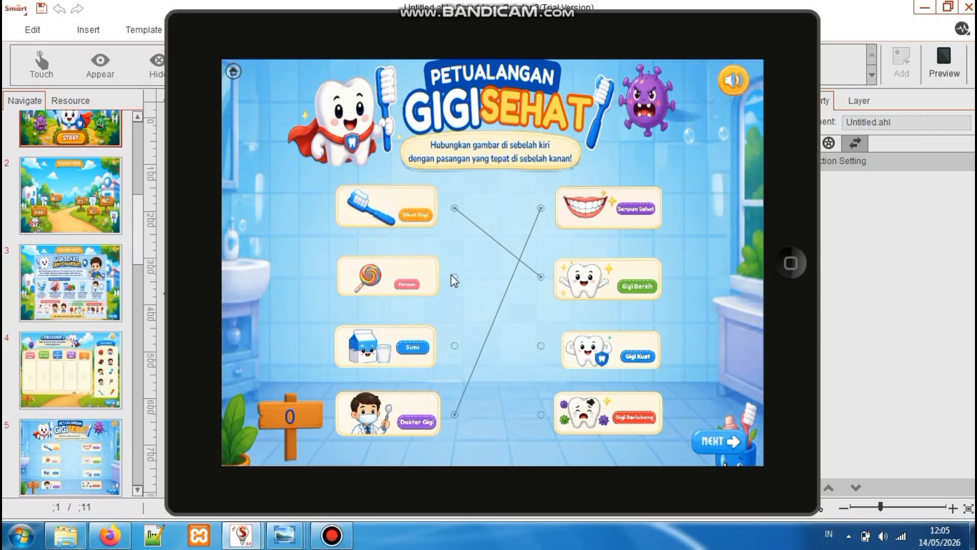
left_click_drag(454, 279, 540, 346)
left_click_drag(458, 280, 540, 404)
left_click_drag(543, 344, 454, 349)
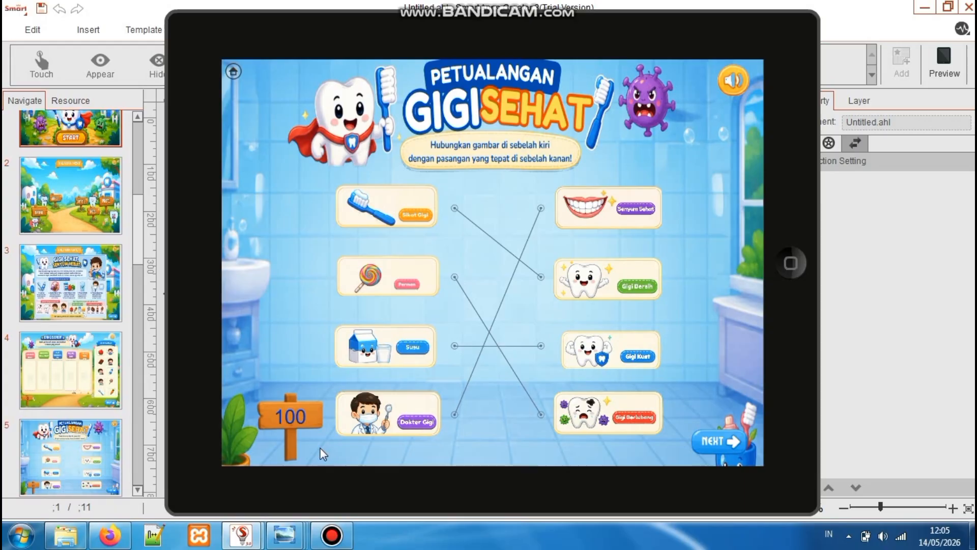
Test quiz questions 1 to 3 with answers A, B (2 kali) and C (Buah apel), and continue to question 4
left_click(700, 437)
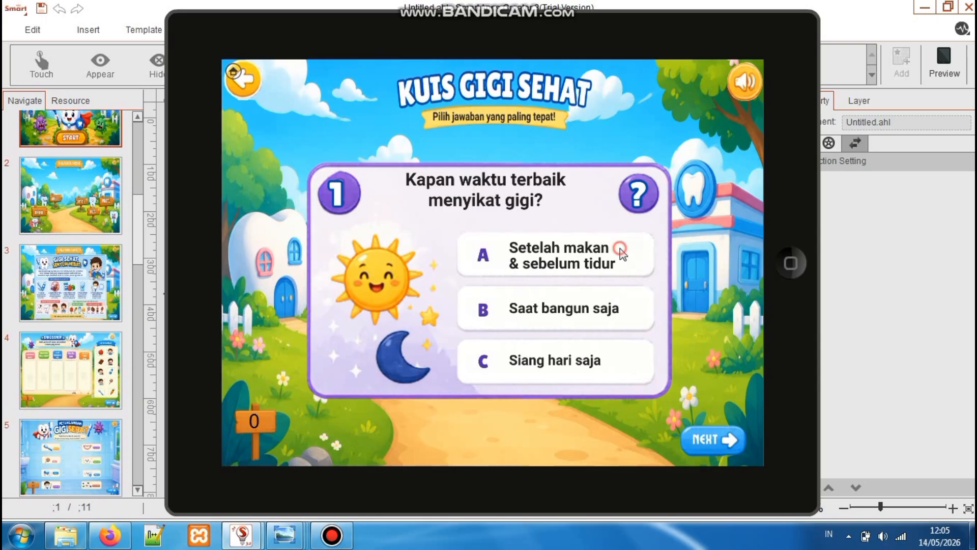
left_click(620, 249)
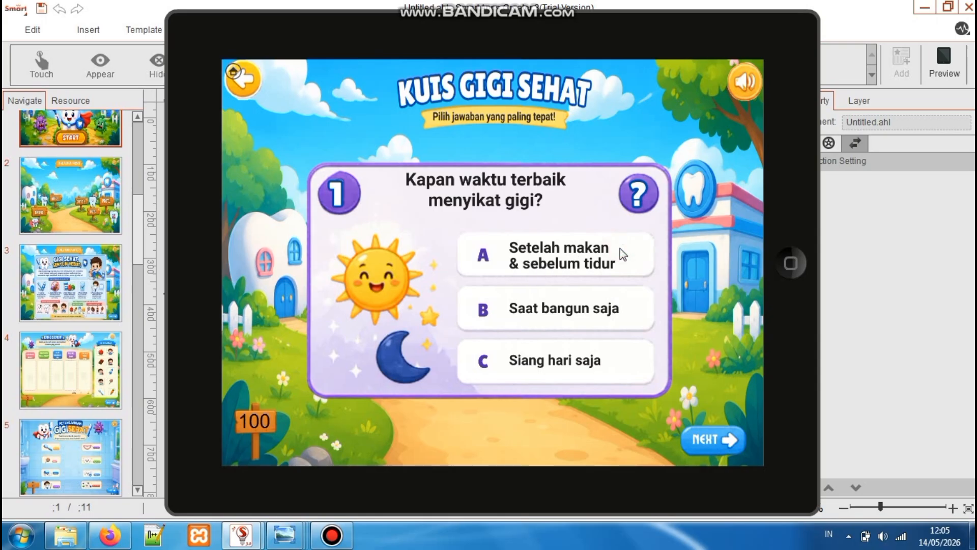
left_click(715, 430)
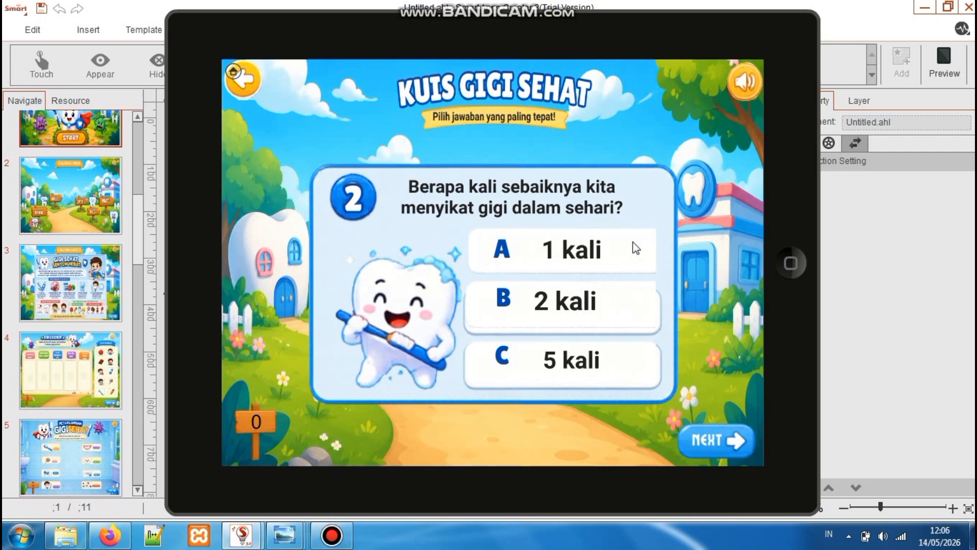
left_click(611, 299)
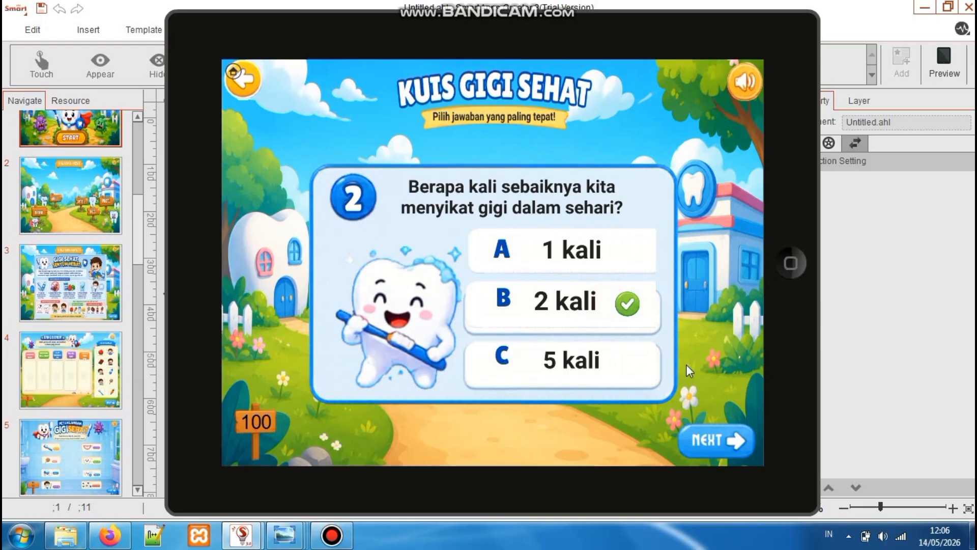
left_click(703, 438)
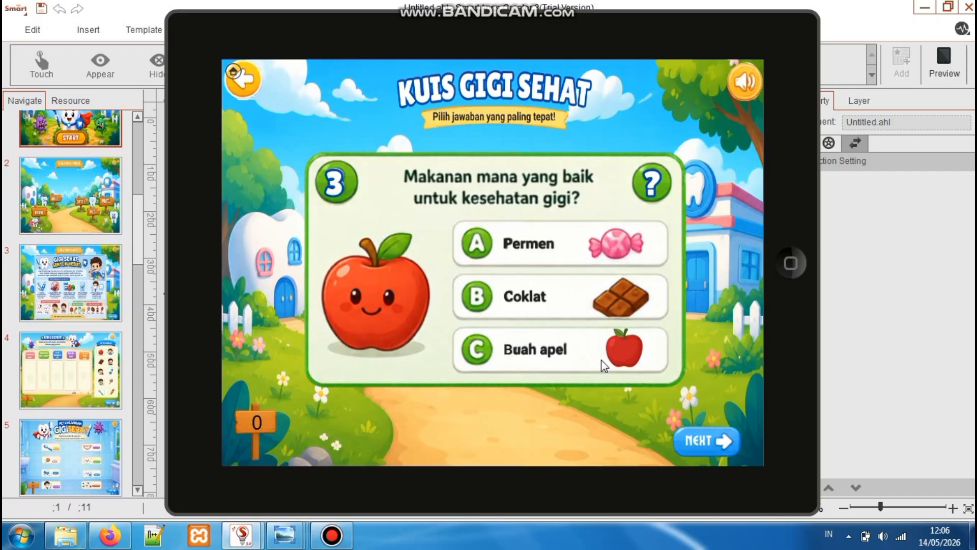
left_click(584, 343)
left_click(703, 450)
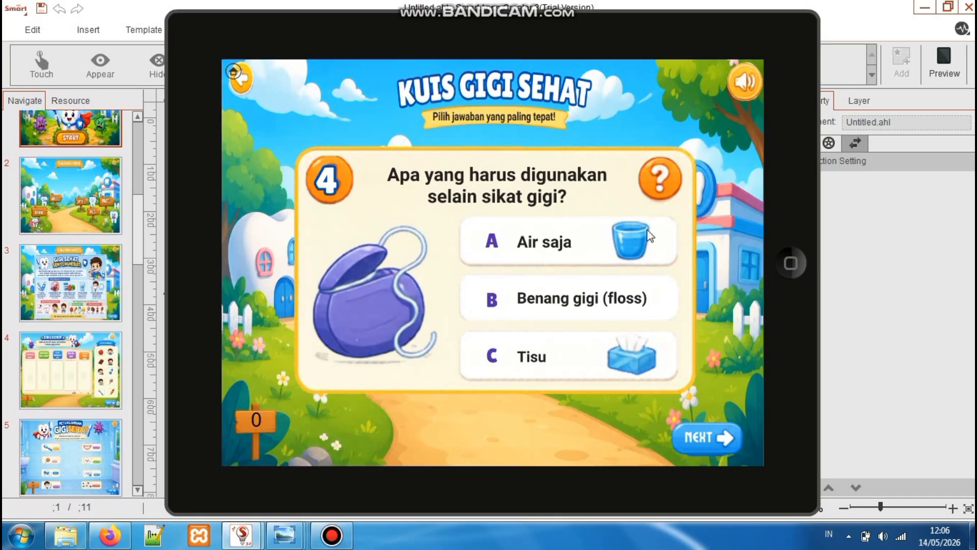
Test quiz question 4 with answer A (Air saja) and answer B (Benang gigi), and continue to question 5
left_click(574, 264)
left_click(577, 249)
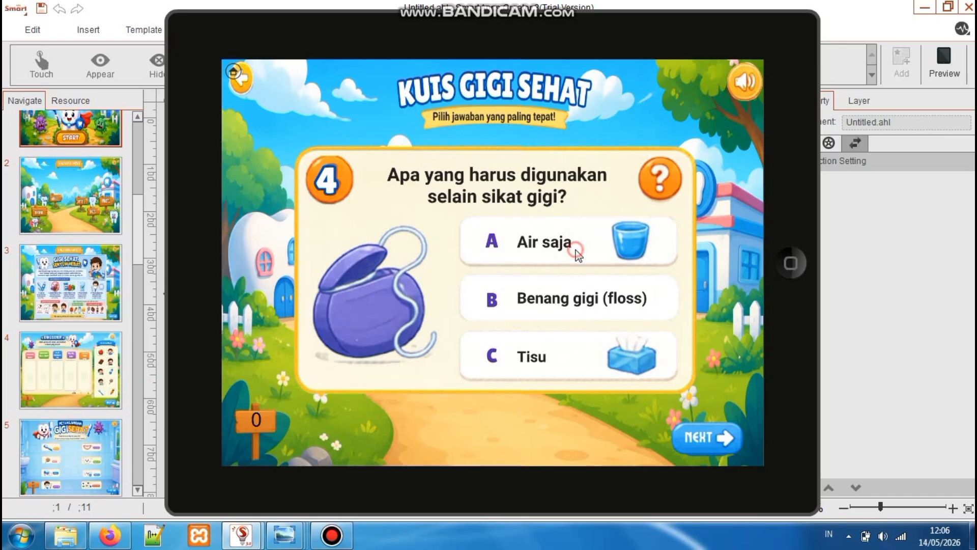
left_click(578, 299)
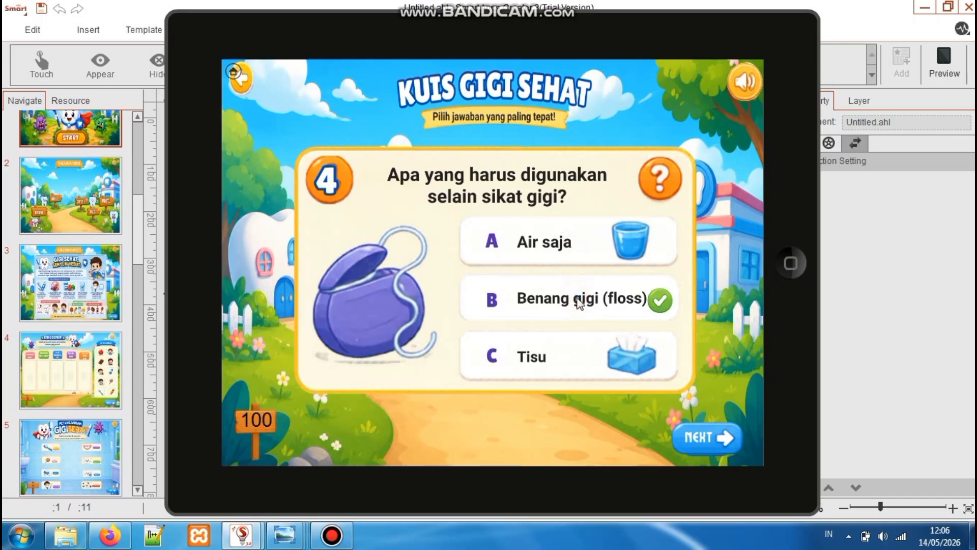
left_click(692, 438)
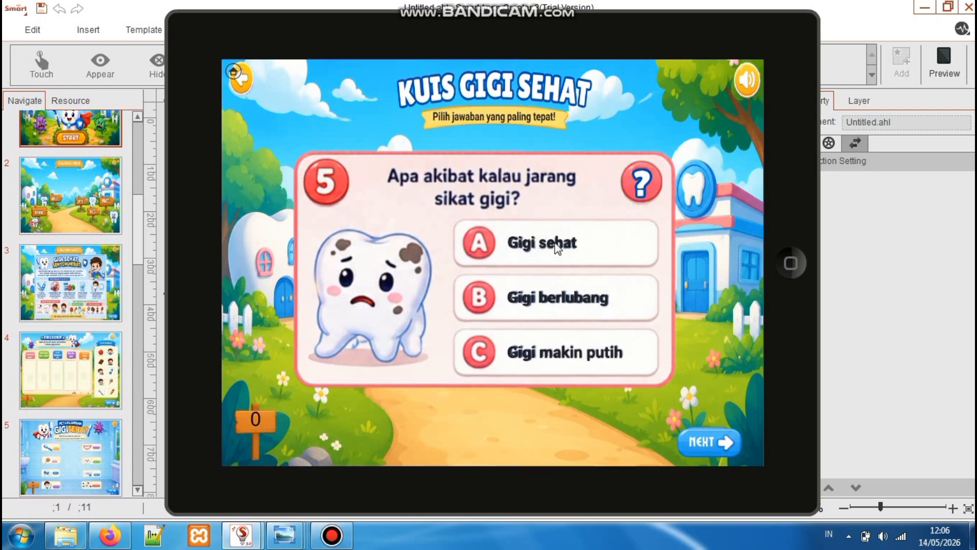
Answer quiz question 5 with B (Gigi berlubang), continue to the creator profile page and return to HALAMAN MENU
left_click(557, 308)
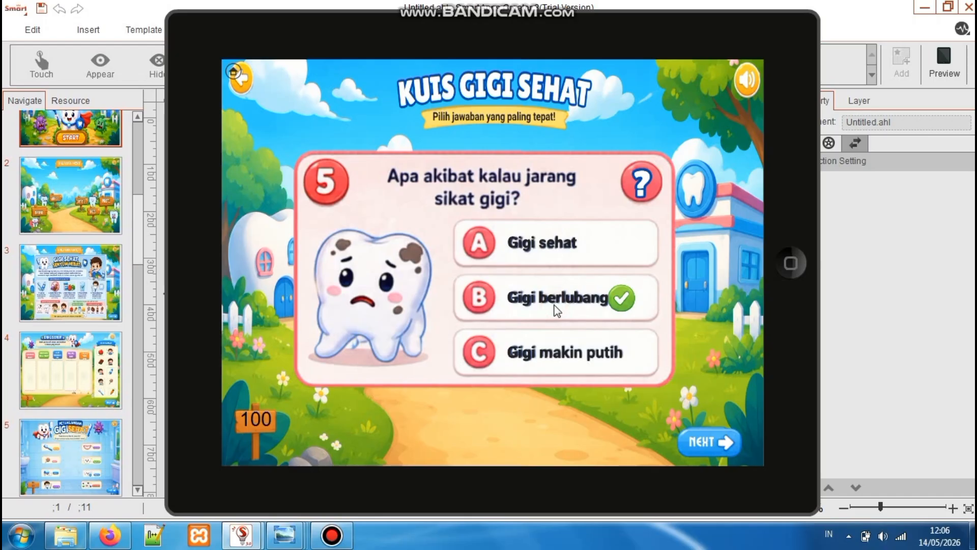
left_click(685, 445)
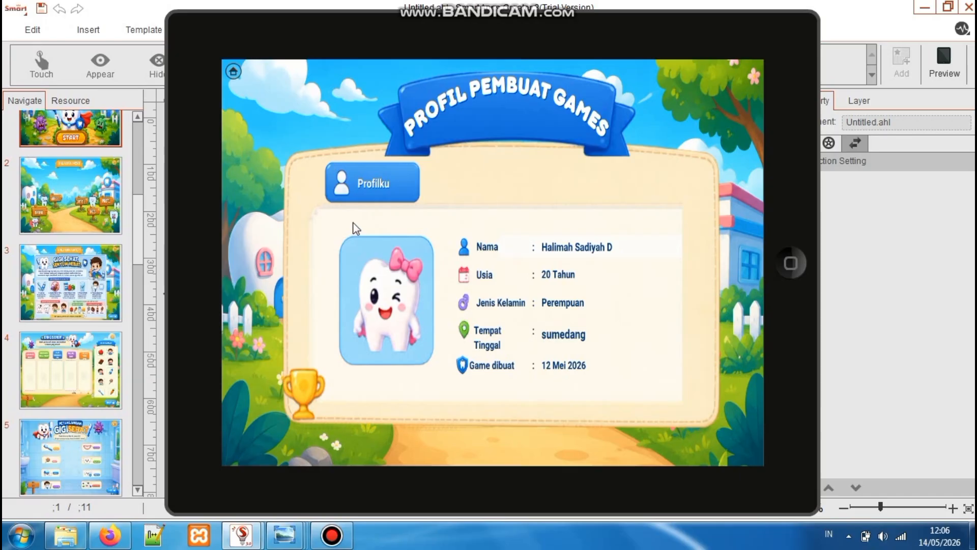
left_click(232, 70)
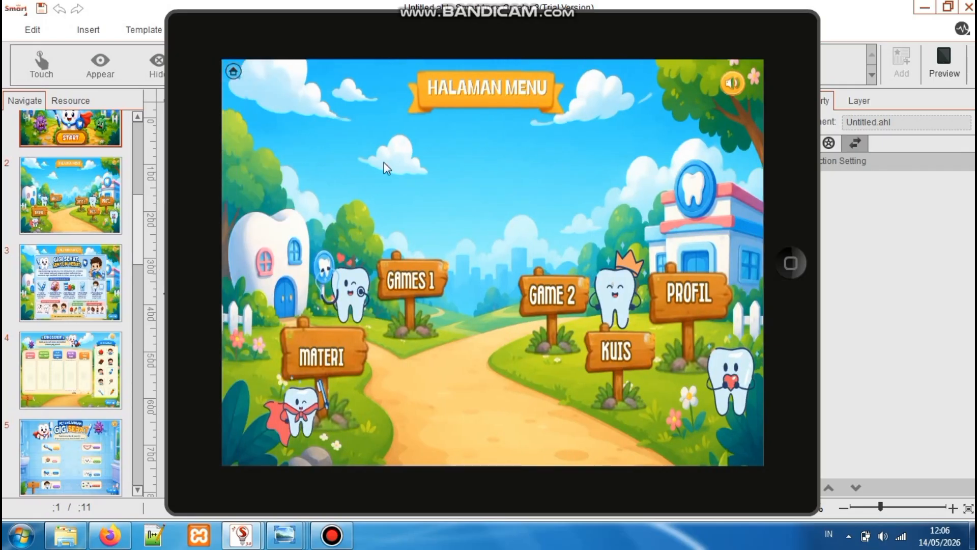